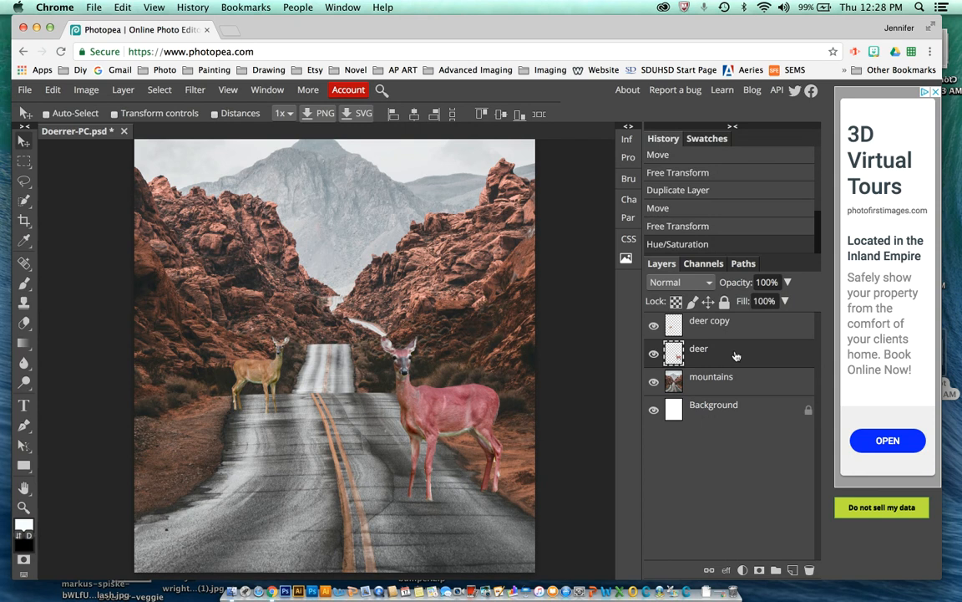
- Rename the deer layer as "big deer"
{"action": "left_click", "coordinate": [702, 351]}
{"action": "double_click", "coordinate": [701, 350]}
{"action": "type", "text": "big"}
{"action": "key", "text": "Return"}
- Rename the deer copy layer as "small deer"
{"action": "left_click", "coordinate": [710, 321]}
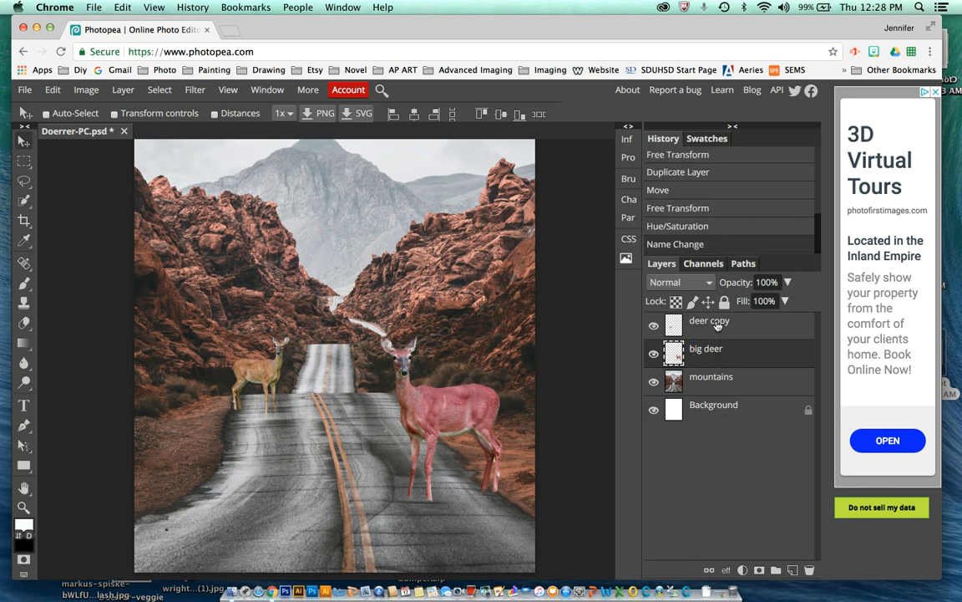
{"action": "double_click", "coordinate": [715, 321]}
{"action": "type", "text": "s"}
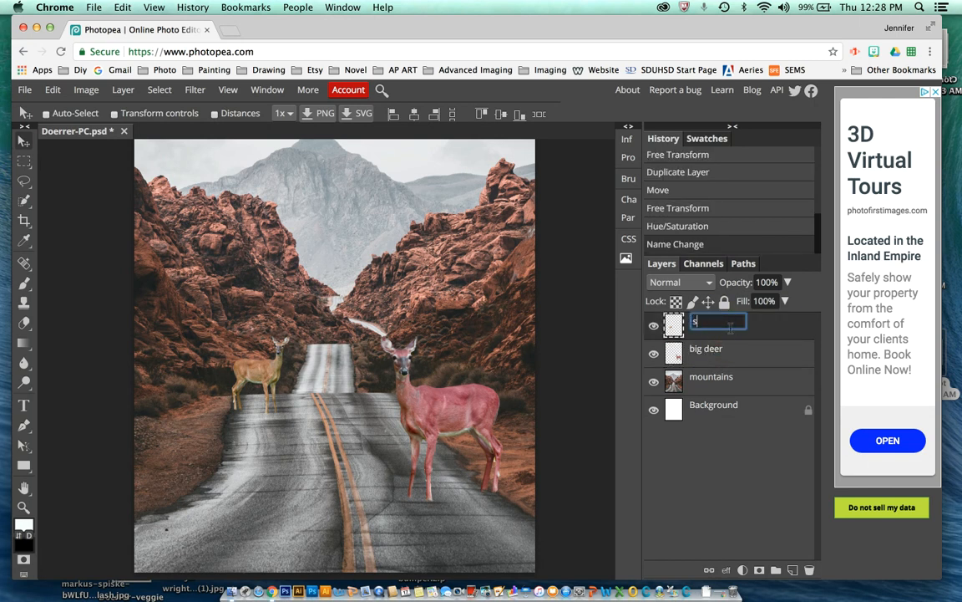
{"action": "type", "text": "mall deer"}
{"action": "key", "text": "Return"}
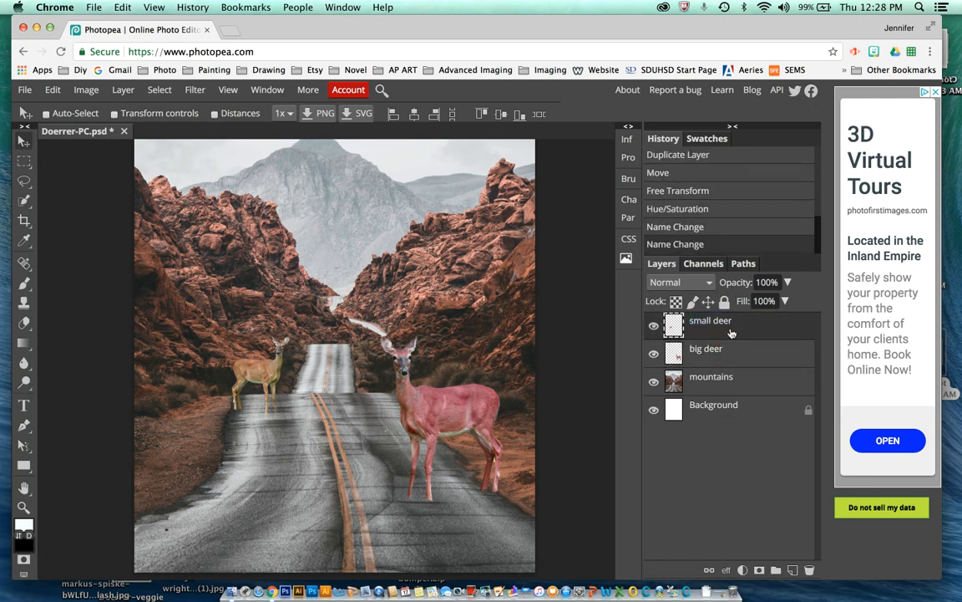
- Duplicate the big deer layer
{"action": "left_click", "coordinate": [684, 344]}
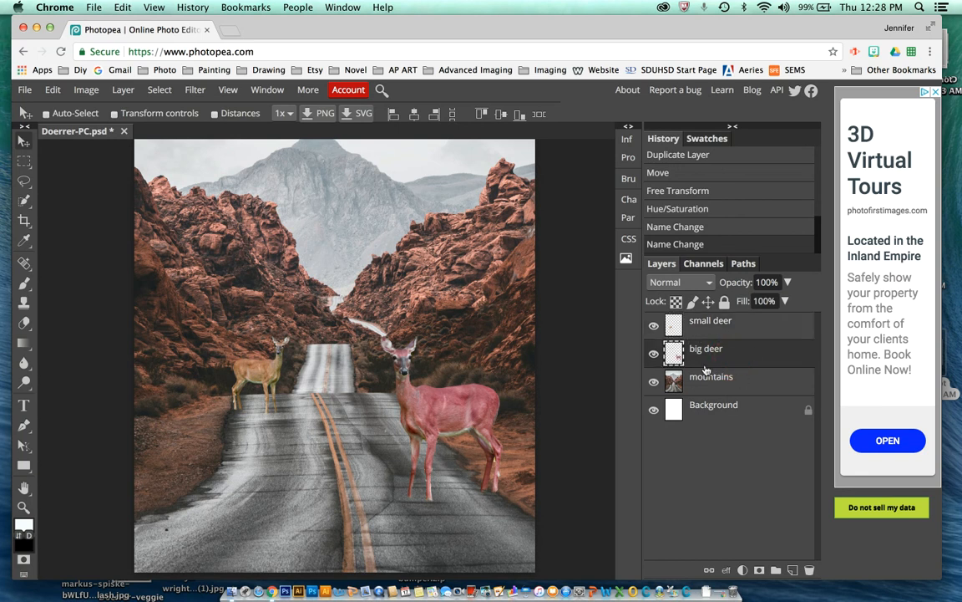
{"action": "left_click", "coordinate": [123, 89]}
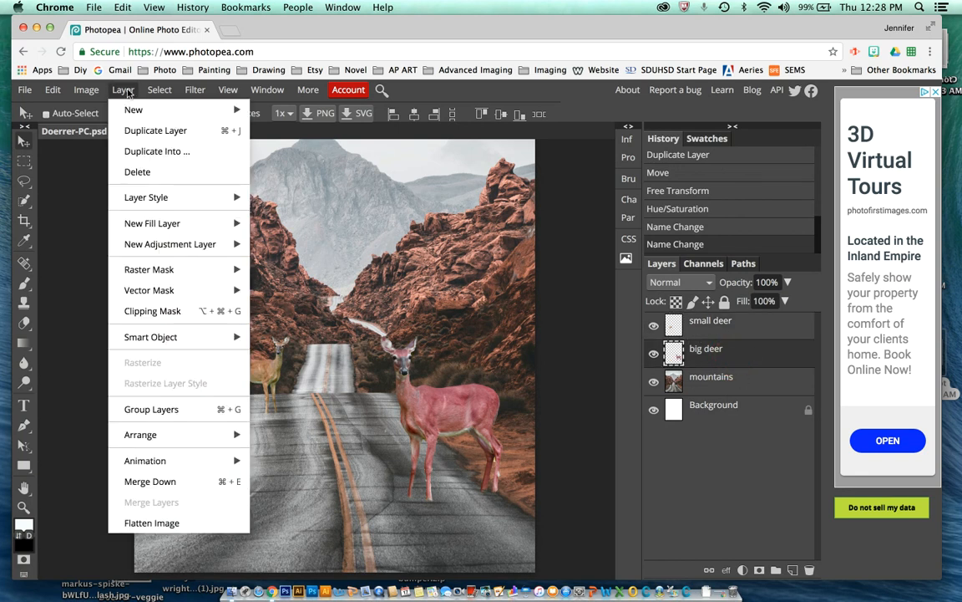
{"action": "left_click", "coordinate": [199, 134]}
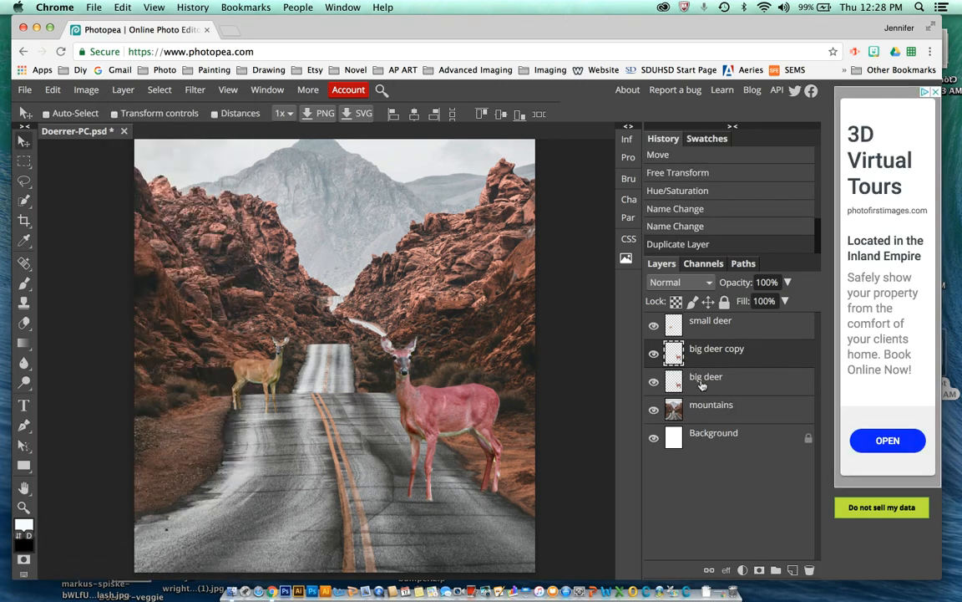
{"action": "left_click", "coordinate": [654, 383]}
{"action": "mouse_move", "coordinate": [424, 402]}
{"action": "left_mouse_down"}
{"action": "mouse_move", "coordinate": [401, 400]}
{"action": "mouse_move", "coordinate": [429, 403]}
{"action": "left_mouse_up"}
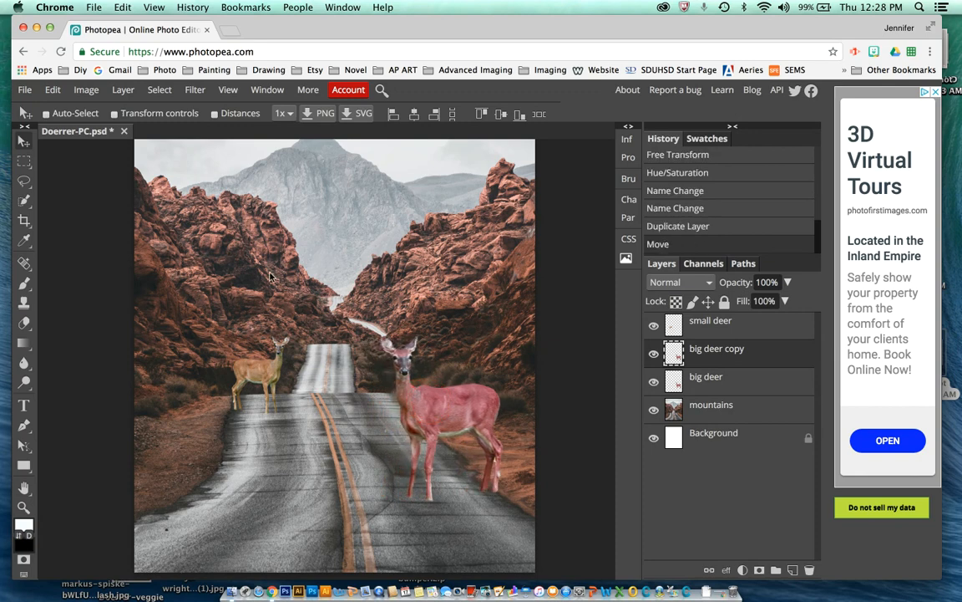
{"action": "left_click", "coordinate": [732, 229]}
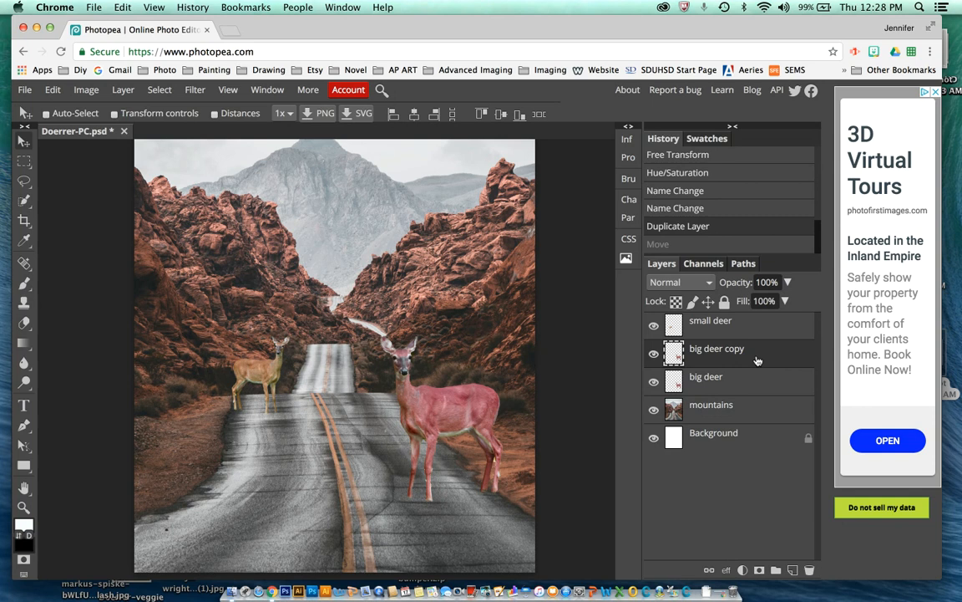
- Hide the original big deer layer and turn its copy solid black using Hue/Saturation with Lightness -100
{"action": "left_click", "coordinate": [653, 384]}
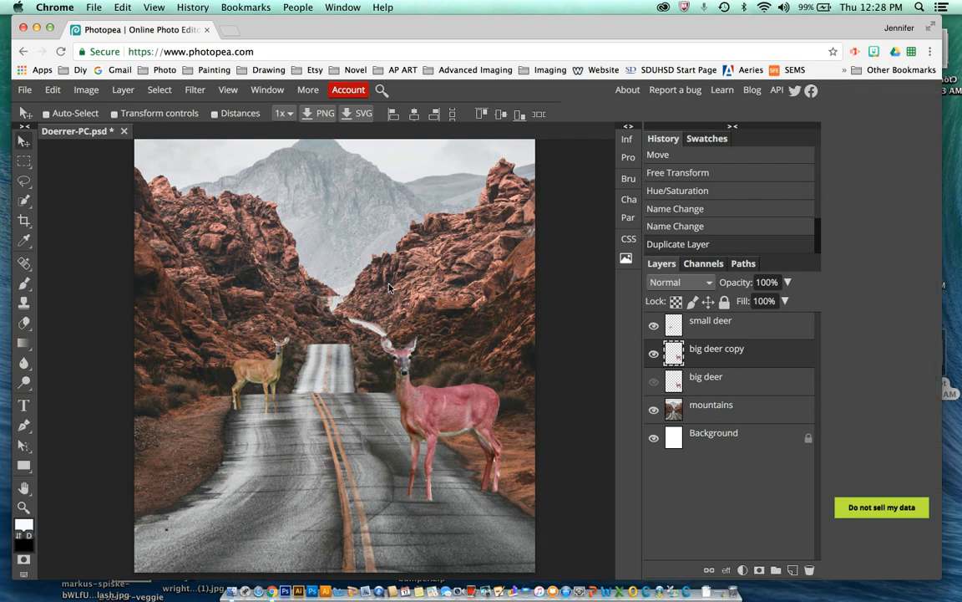
{"action": "left_click", "coordinate": [83, 91]}
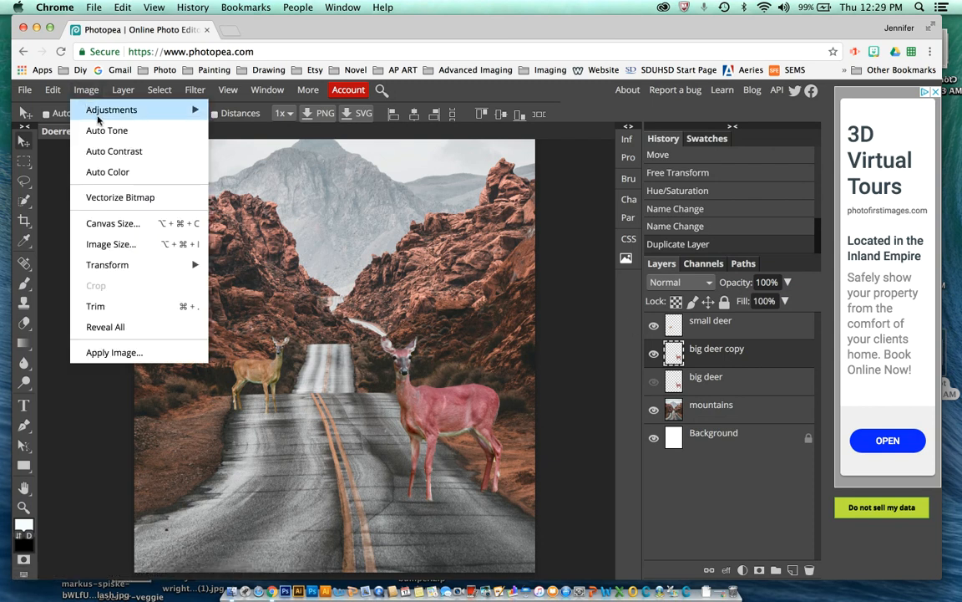
{"action": "mouse_move", "coordinate": [91, 109]}
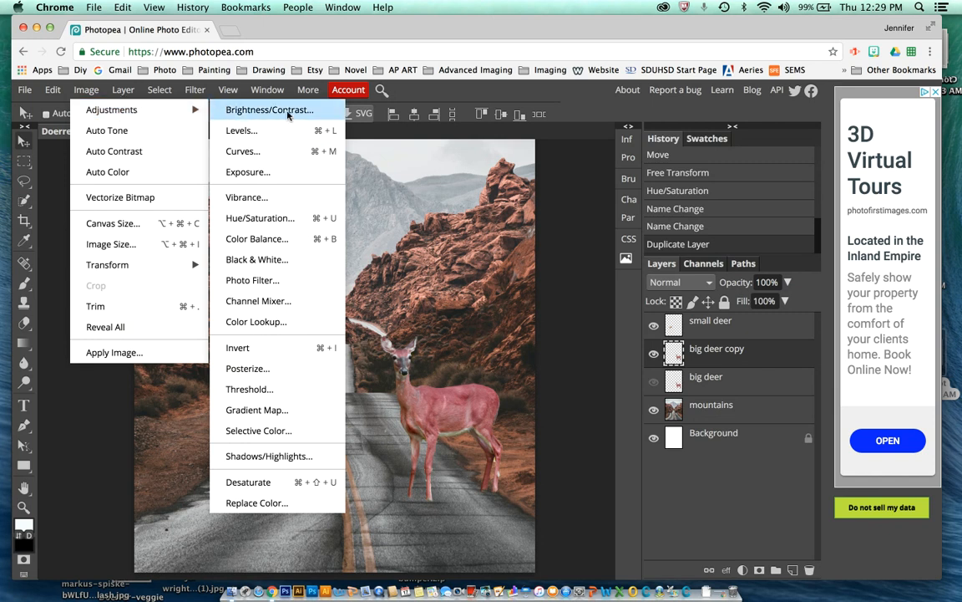
{"action": "left_click", "coordinate": [302, 219]}
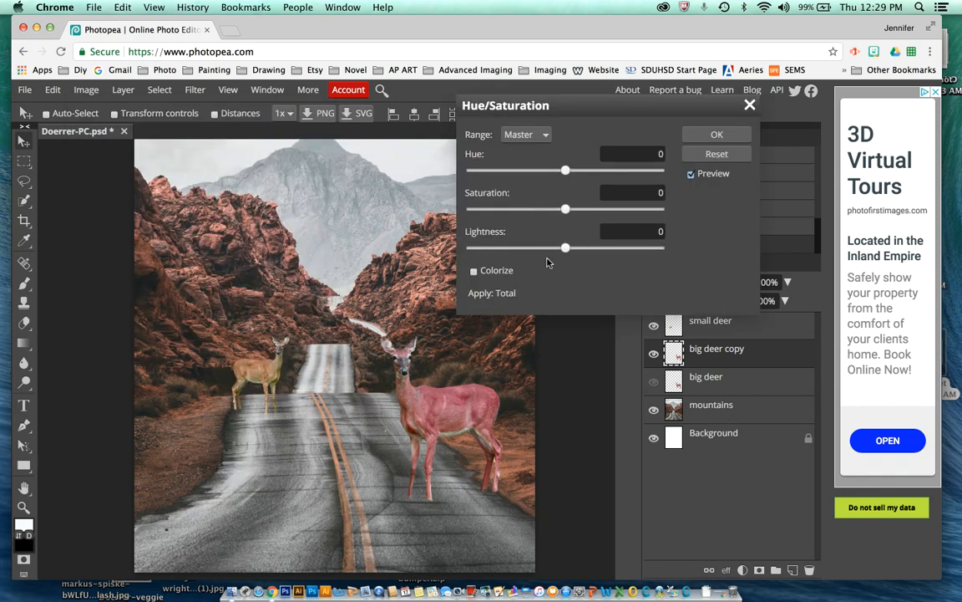
{"action": "left_click_drag", "start_coordinate": [567, 253], "coordinate": [470, 253]}
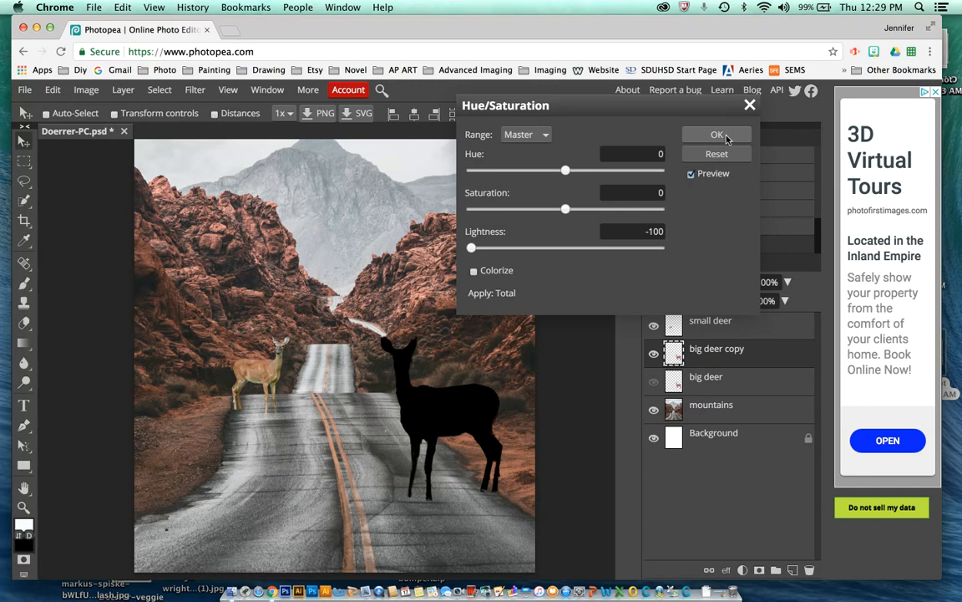
{"action": "left_click", "coordinate": [718, 136]}
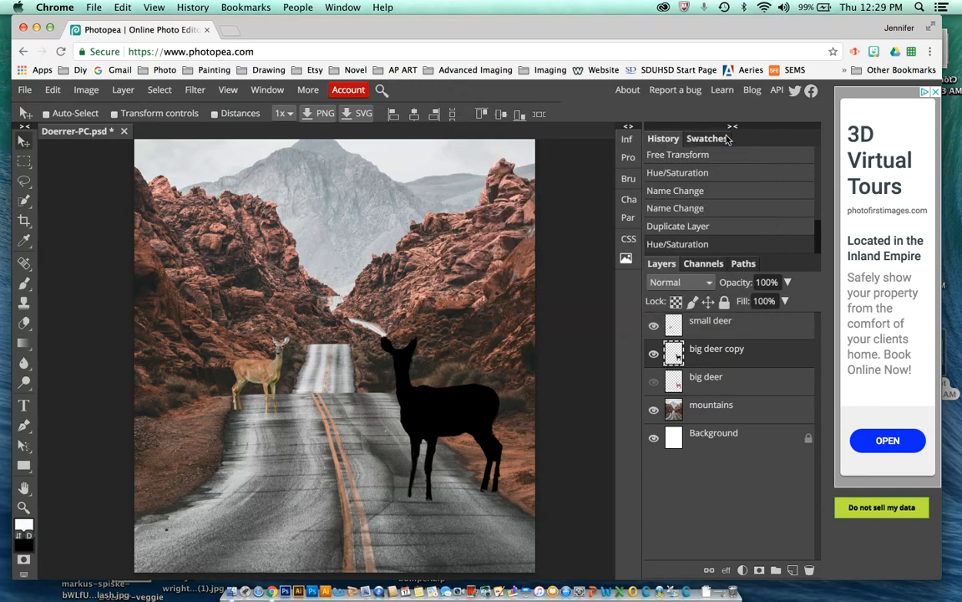
- Show the big deer layer again and rename the black copy as "deer shadow"
{"action": "left_click", "coordinate": [654, 383]}
{"action": "double_click", "coordinate": [718, 349]}
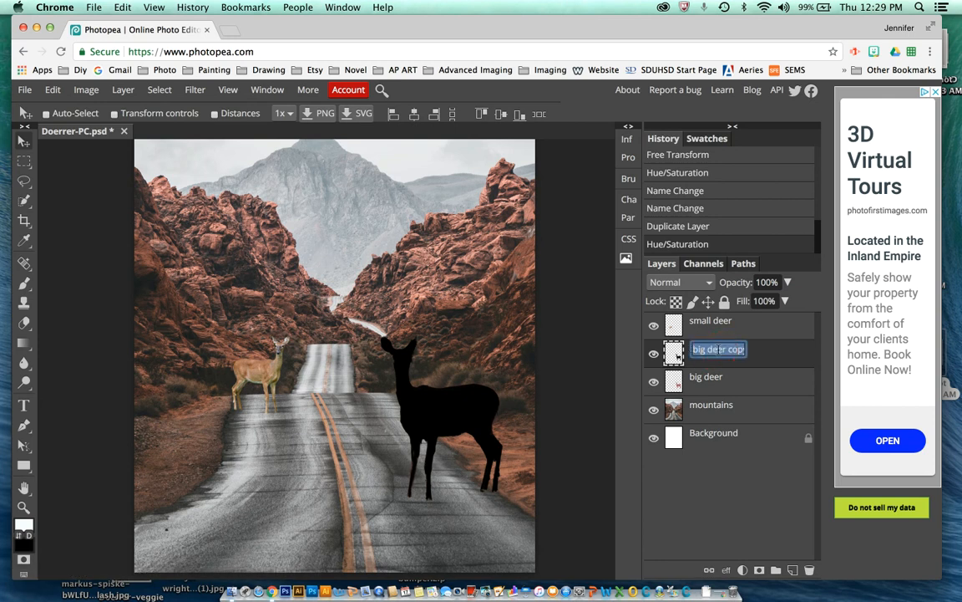
{"action": "type", "text": "sh"}
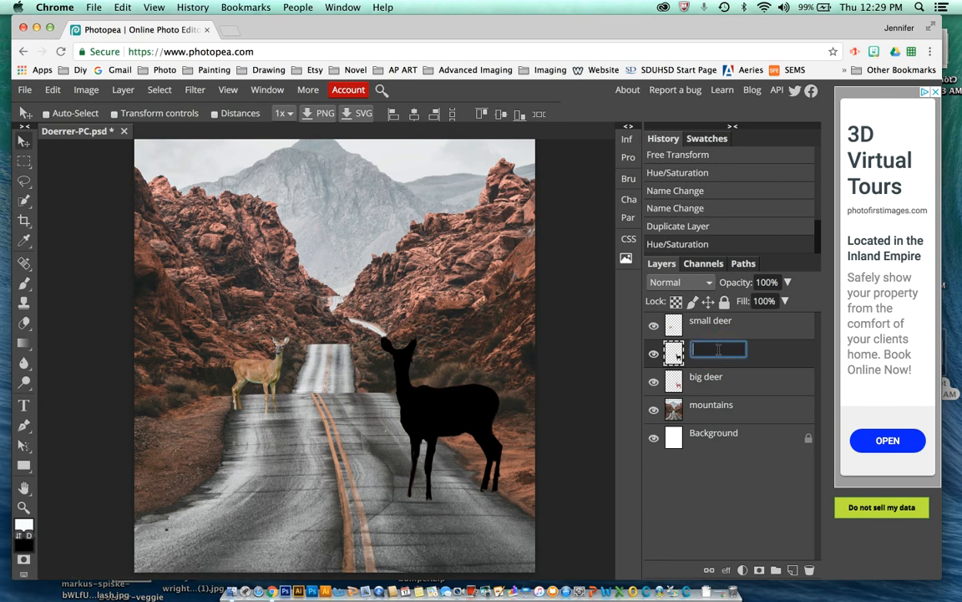
{"action": "type", "text": "adow"}
{"action": "key", "text": "Return"}
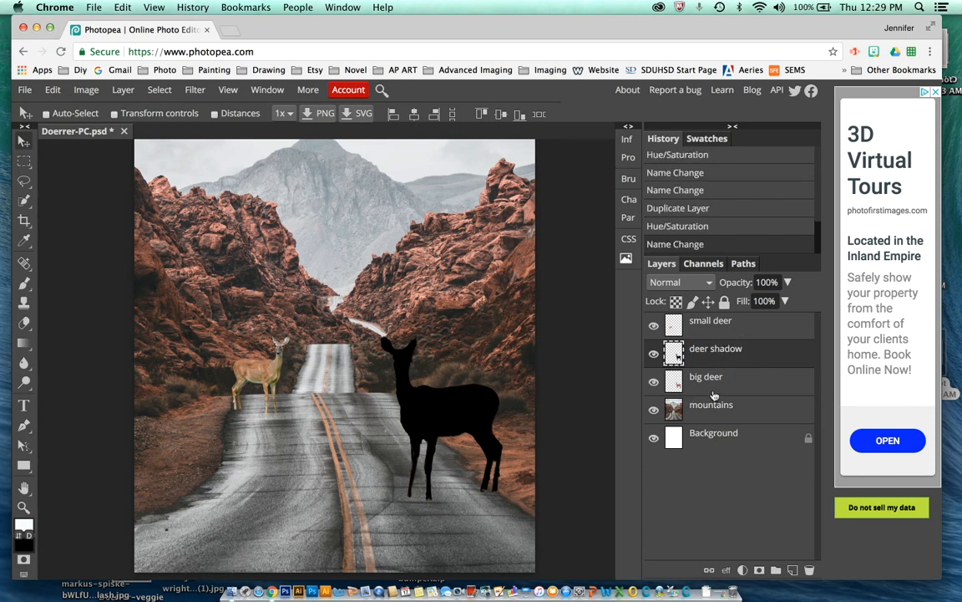
- Reorder the big deer layer above the deer shadow layer and make the shadow layer active
{"action": "left_click_drag", "start_coordinate": [717, 385], "coordinate": [718, 344]}
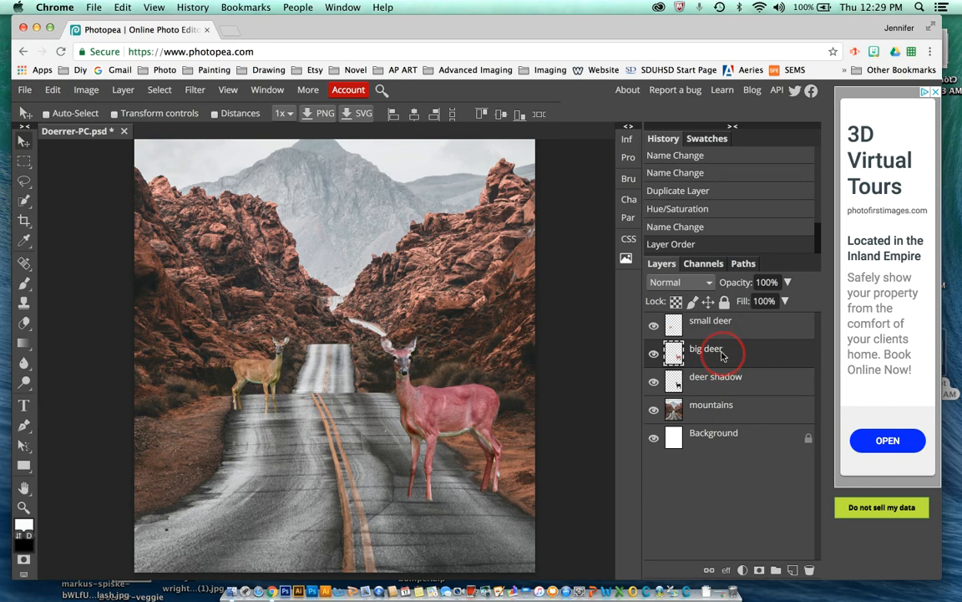
{"action": "left_click", "coordinate": [746, 386]}
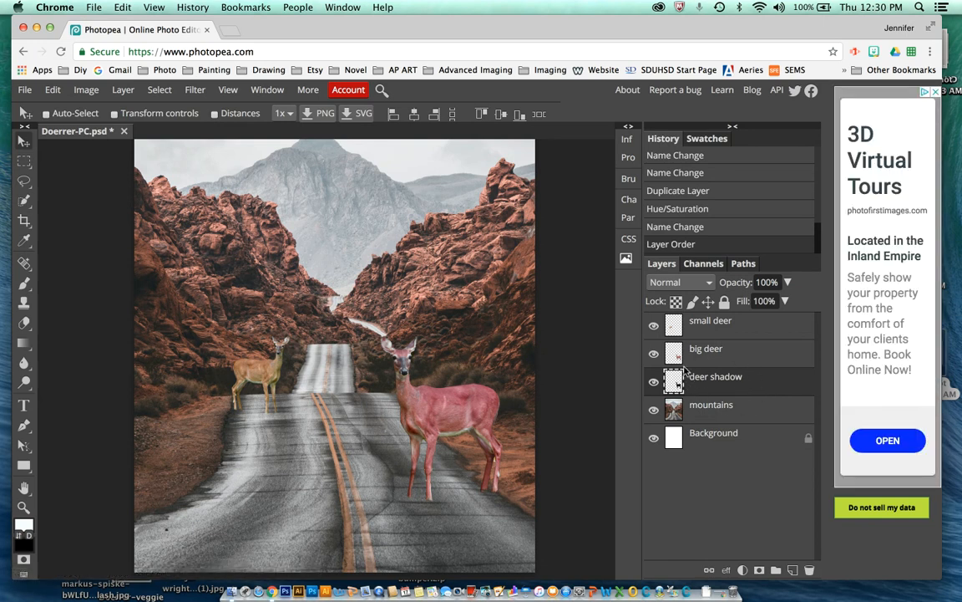
- With the big deer layer temporarily hidden, use Distort to flatten the deer shadow down onto the road at hoof level
{"action": "left_click", "coordinate": [655, 353]}
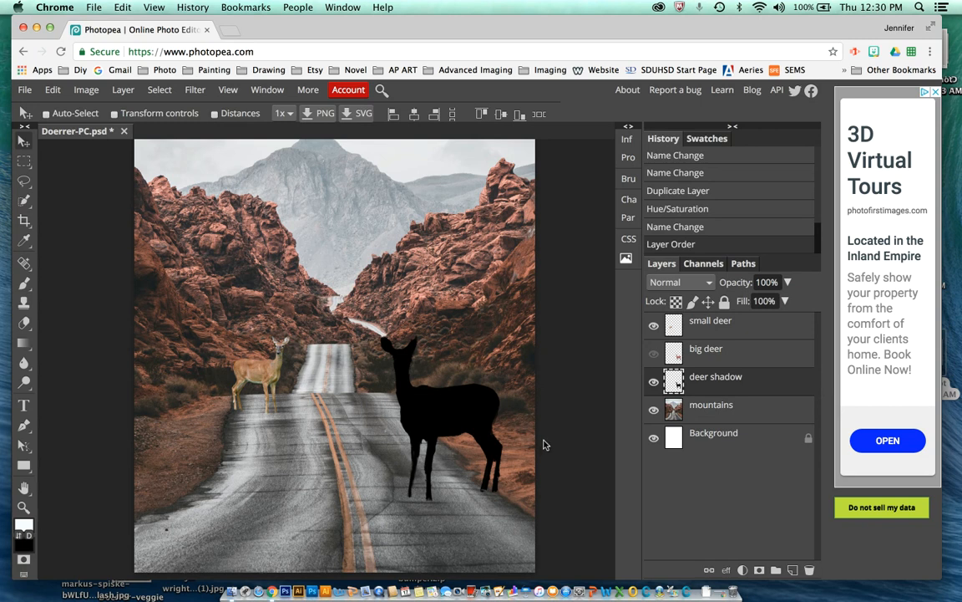
{"action": "left_click", "coordinate": [53, 90]}
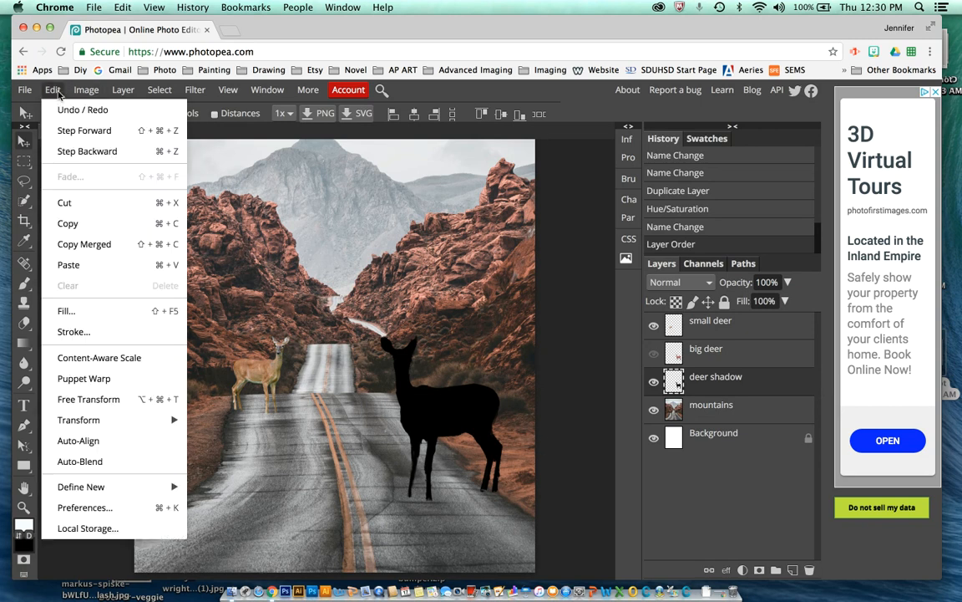
{"action": "mouse_move", "coordinate": [91, 422]}
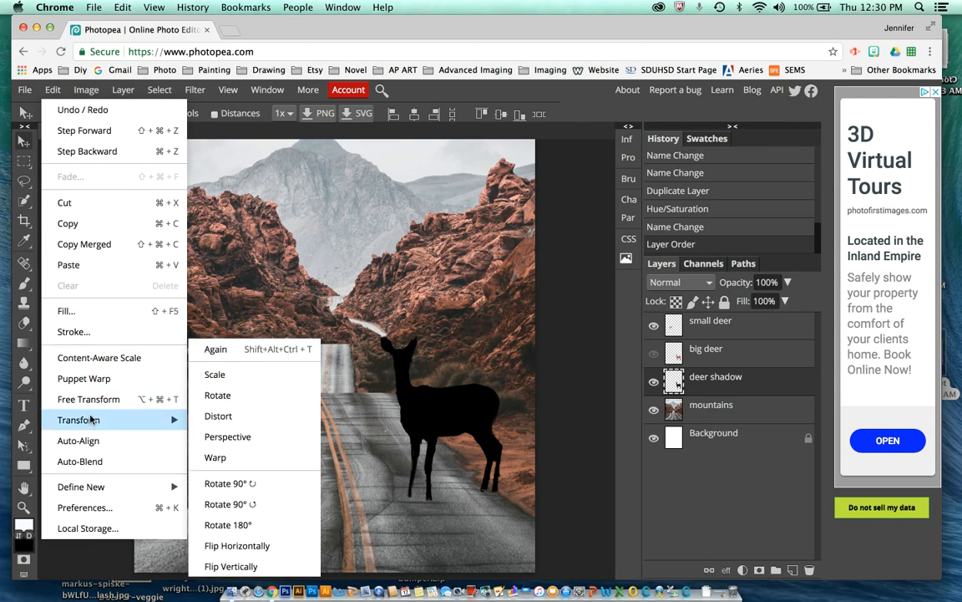
{"action": "left_click", "coordinate": [251, 424]}
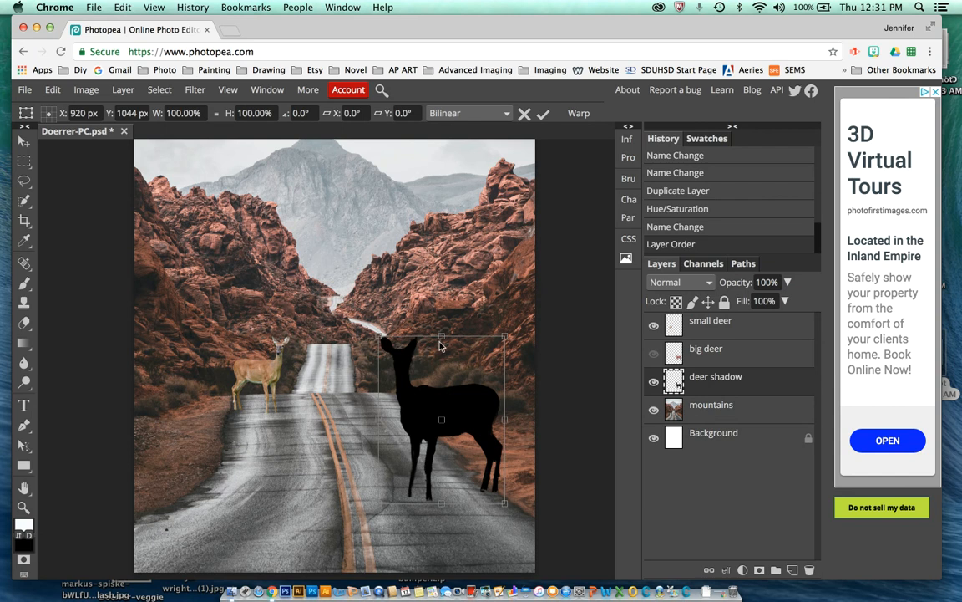
{"action": "left_click_drag", "start_coordinate": [448, 339], "coordinate": [490, 457]}
{"action": "left_click", "coordinate": [543, 113]}
{"action": "left_click", "coordinate": [654, 355]}
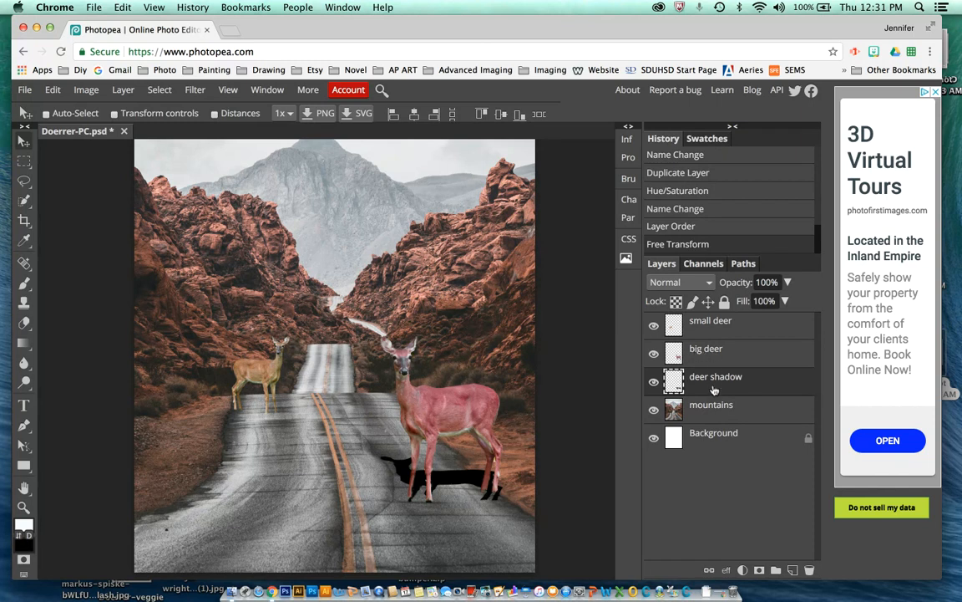
- Try to warp the deer shadow from its upper edge
{"action": "left_click", "coordinate": [55, 89]}
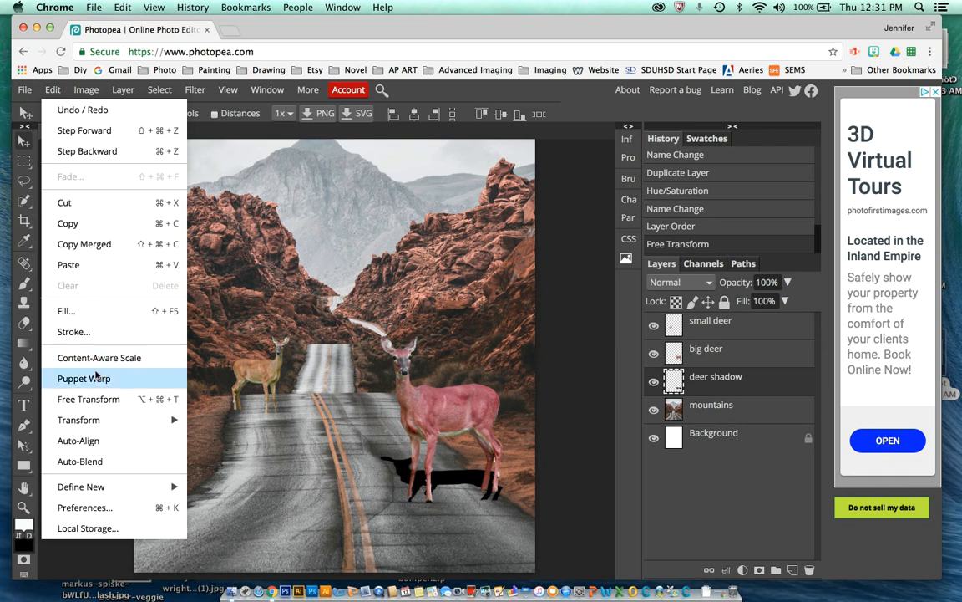
{"action": "mouse_move", "coordinate": [107, 420]}
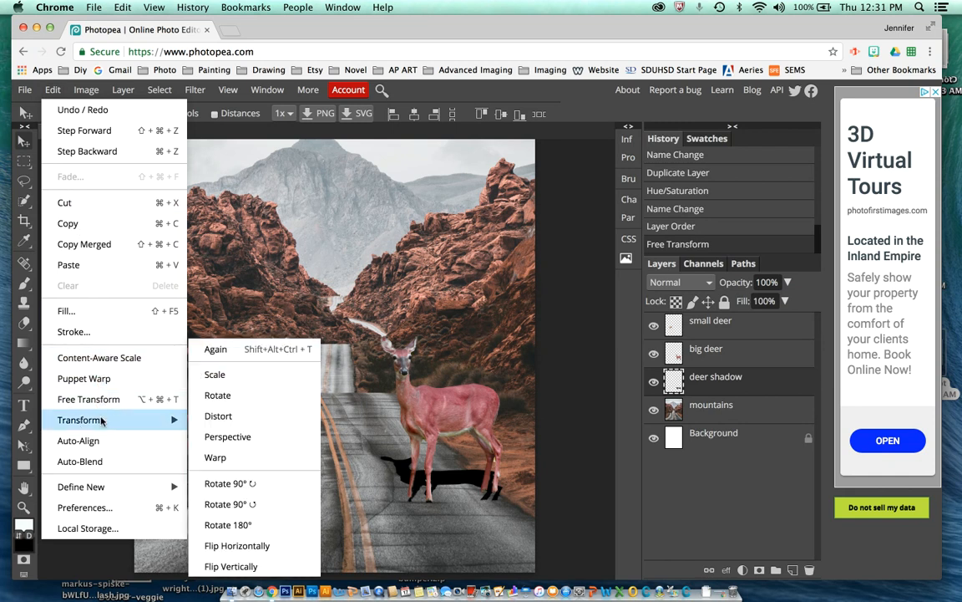
{"action": "left_click", "coordinate": [262, 460]}
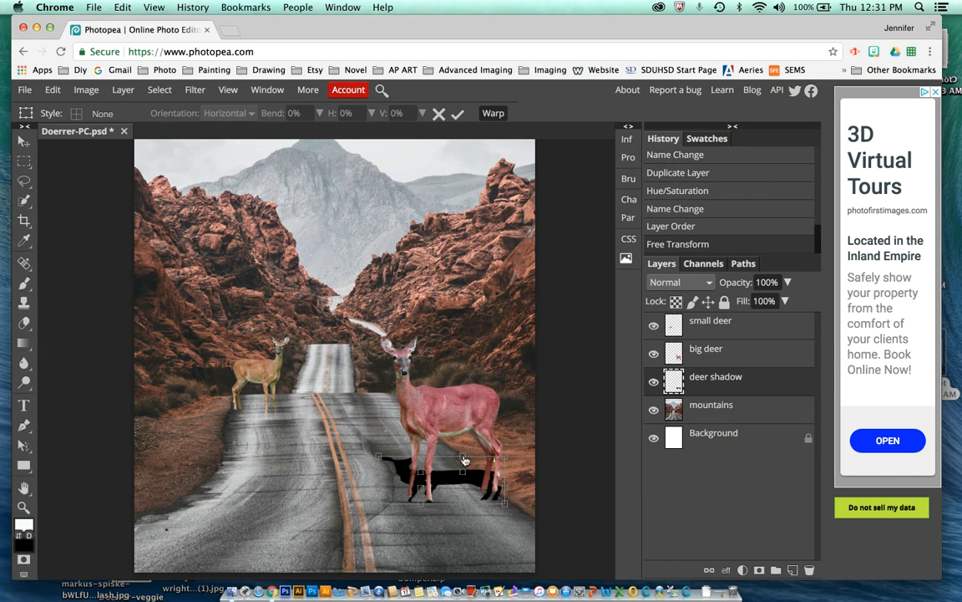
{"action": "left_click", "coordinate": [464, 459]}
{"action": "mouse_move", "coordinate": [462, 460]}
{"action": "left_mouse_down"}
{"action": "mouse_move", "coordinate": [436, 458]}
{"action": "mouse_move", "coordinate": [464, 458]}
{"action": "left_mouse_up"}
{"action": "left_click", "coordinate": [458, 115]}
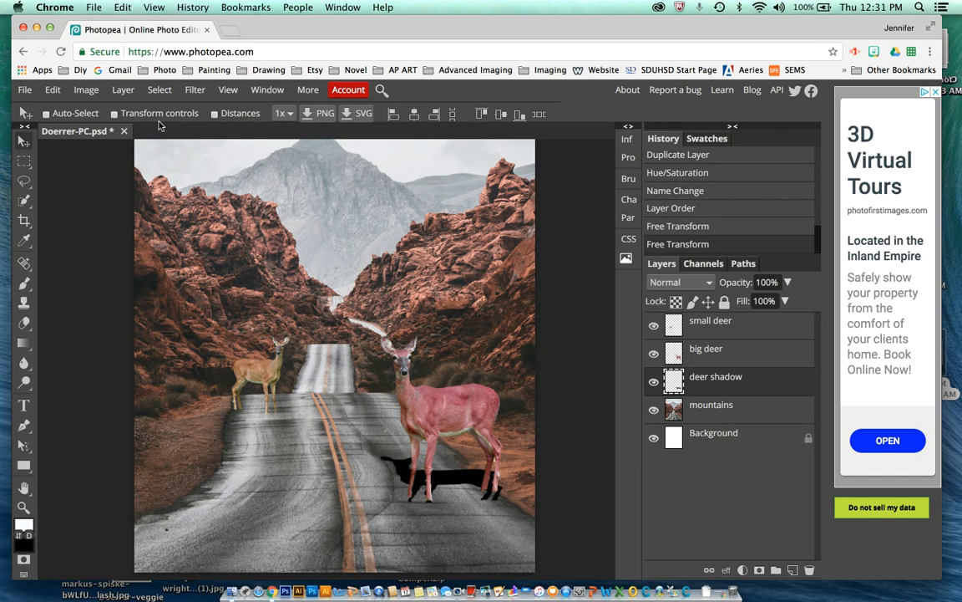
- Apply a Perspective transform to the deer shadow, narrowing its upper edge toward the deer's body
{"action": "left_click", "coordinate": [52, 90]}
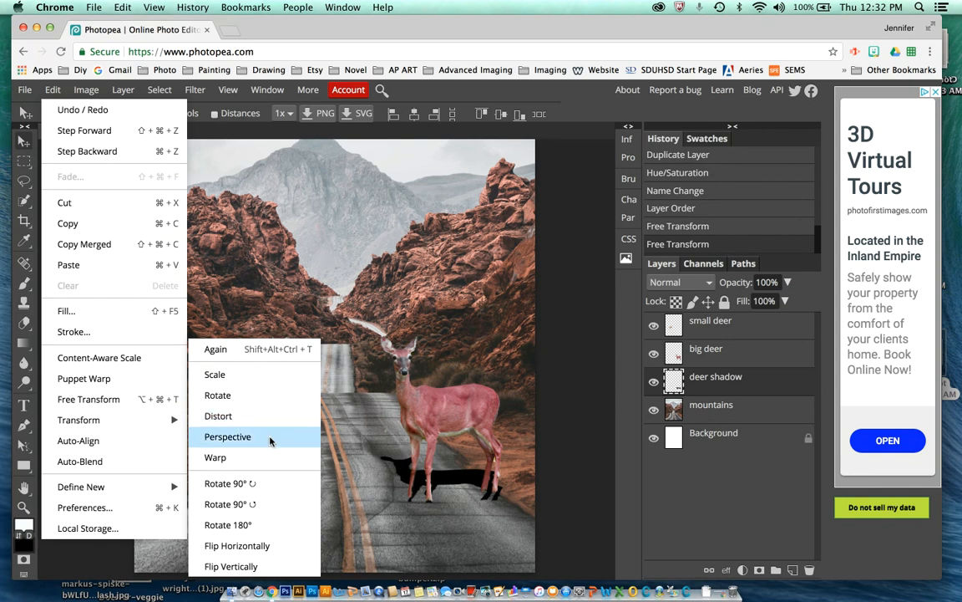
{"action": "left_click", "coordinate": [269, 437]}
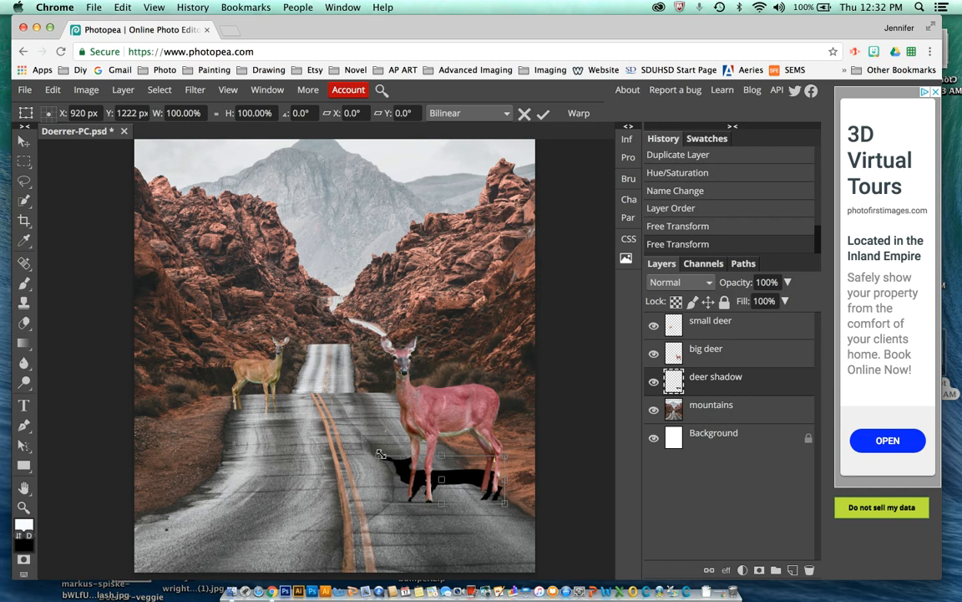
{"action": "left_click_drag", "start_coordinate": [442, 455], "coordinate": [492, 461]}
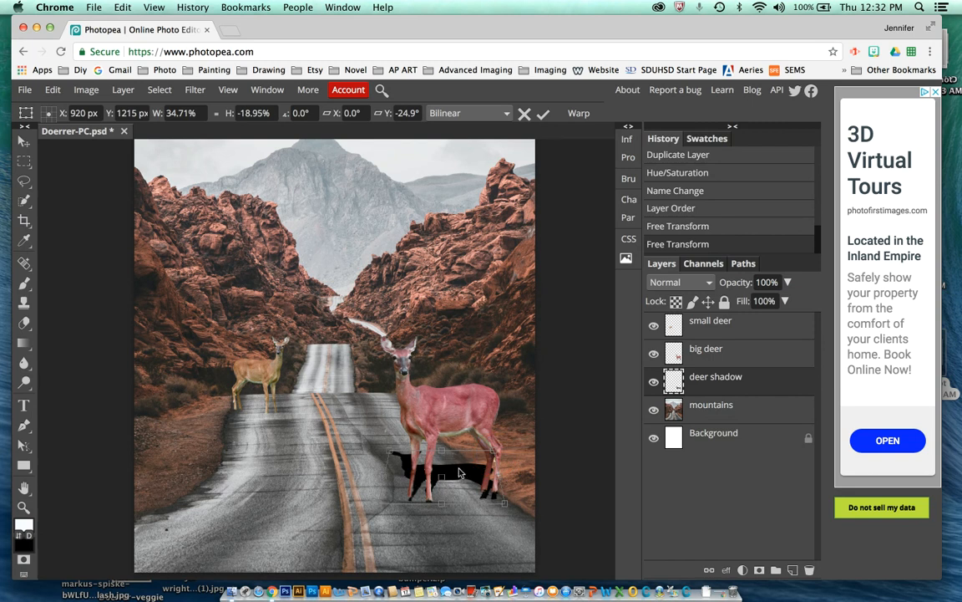
{"action": "left_click", "coordinate": [543, 116]}
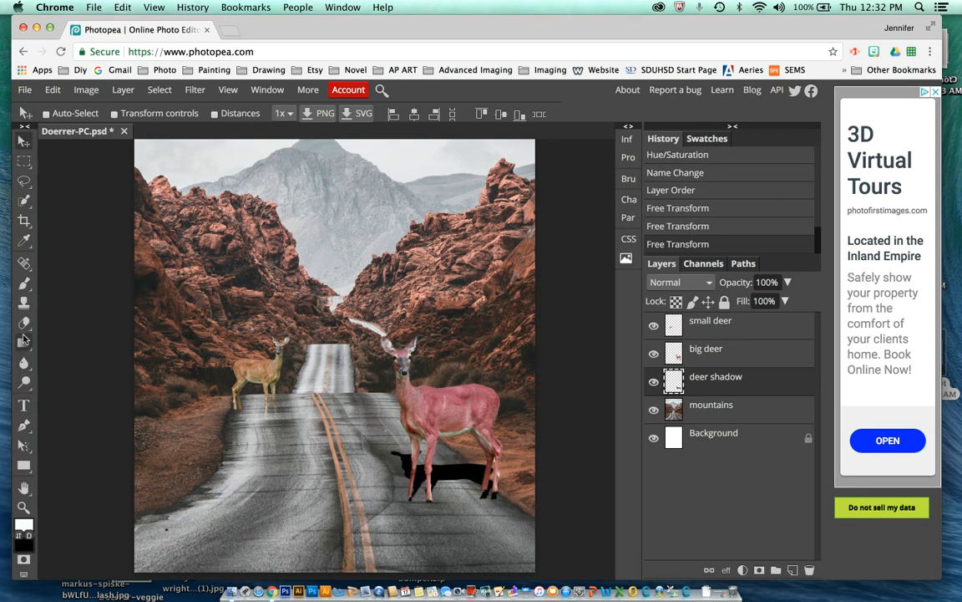
- Move the deer shadow slightly upward so its hooves meet the big deer's hooves
{"action": "key", "text": "z"}
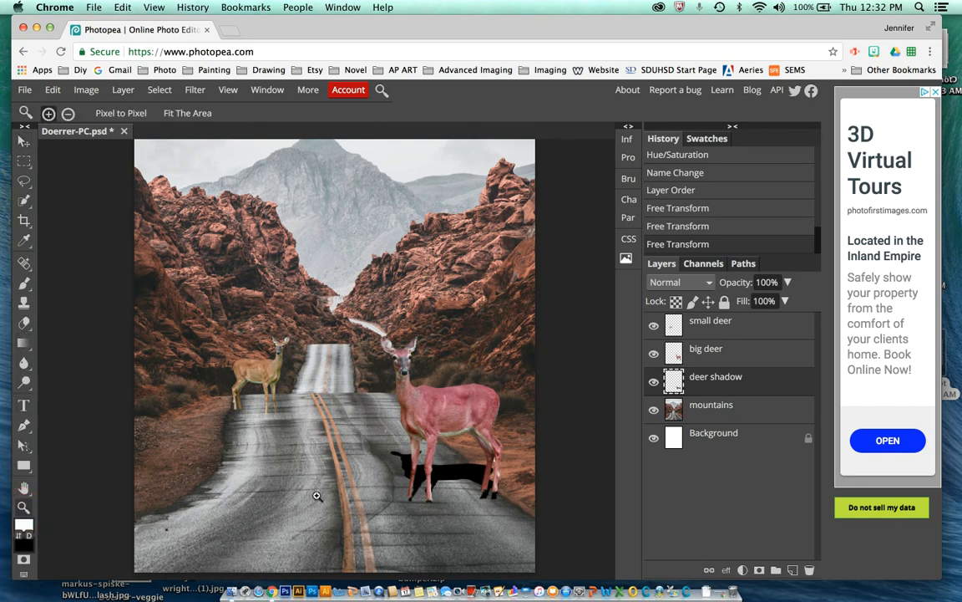
{"action": "left_click", "coordinate": [467, 481]}
{"action": "left_click", "coordinate": [467, 481]}
{"action": "scroll", "coordinate": [468, 481], "scroll_direction": "down", "scroll_amount": 1}
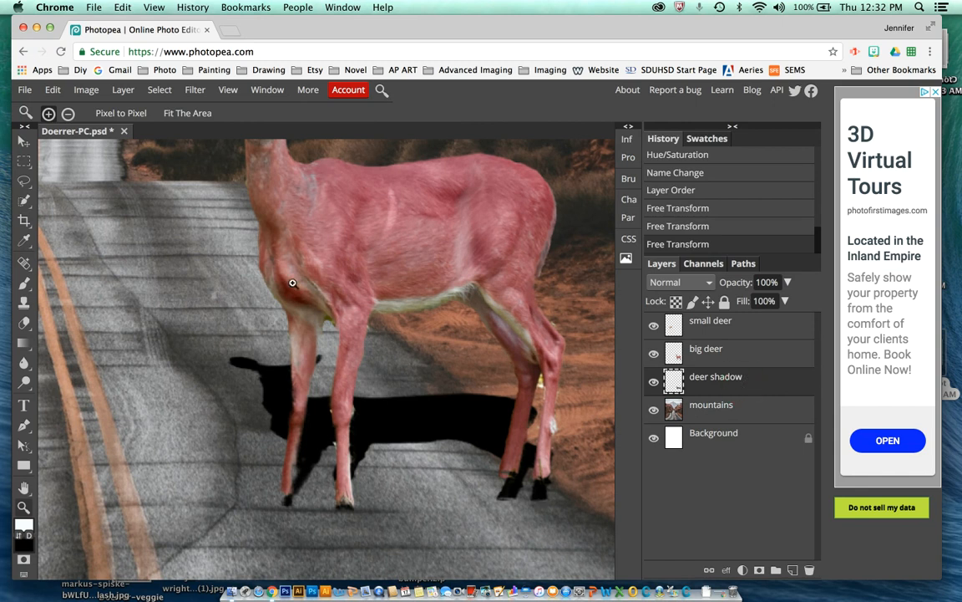
{"action": "left_click", "coordinate": [23, 140]}
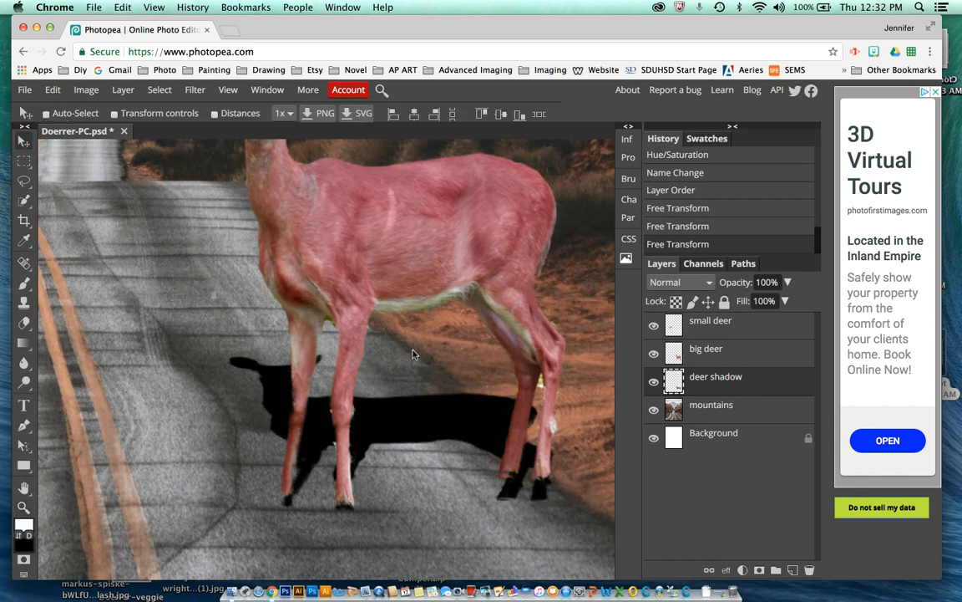
{"action": "left_click_drag", "start_coordinate": [427, 418], "coordinate": [431, 396]}
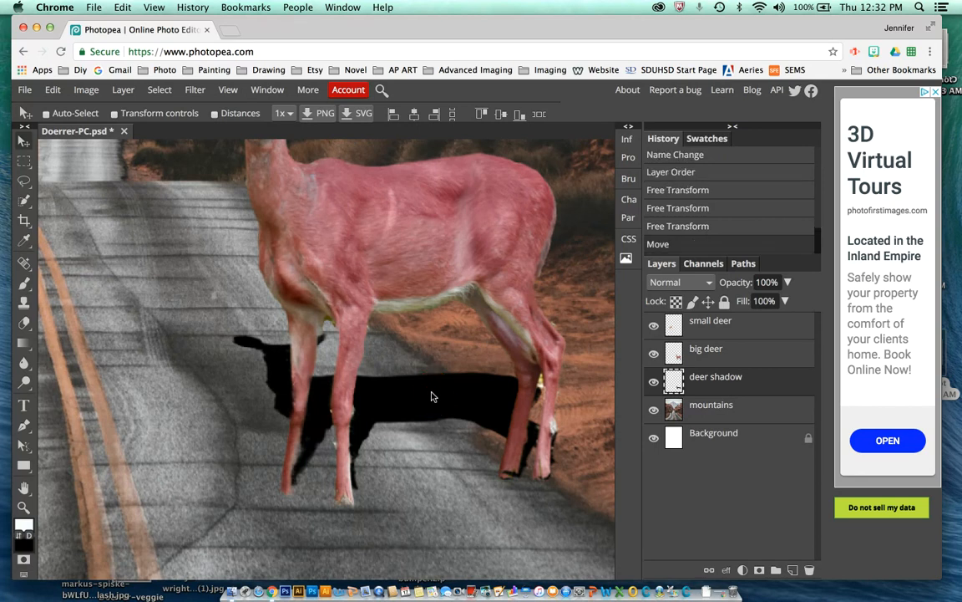
- Warp the deer shadow slightly along its lower edge and at the corner by the hind hooves to fit the big deer's feet
{"action": "left_click", "coordinate": [53, 91]}
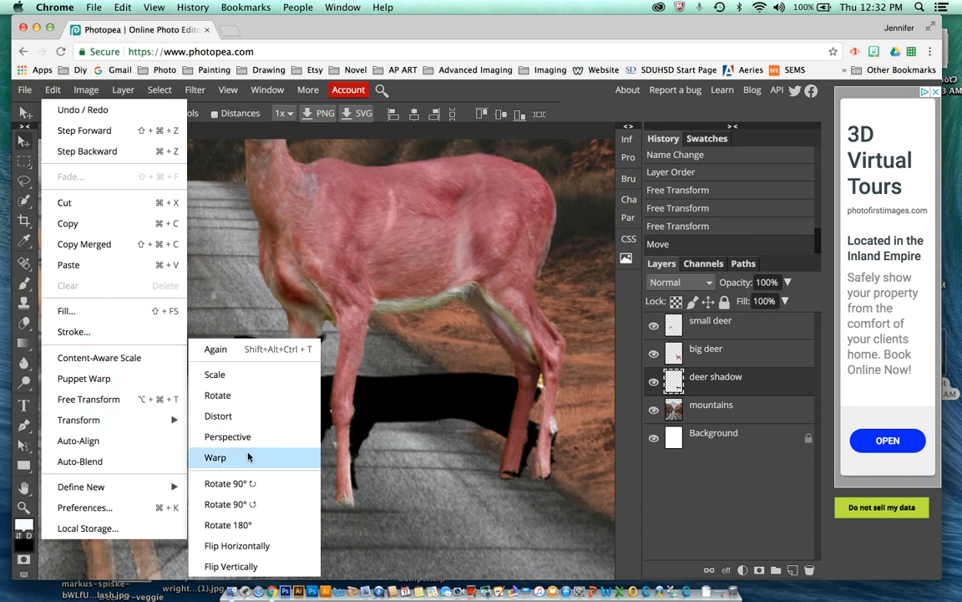
{"action": "left_click", "coordinate": [249, 459]}
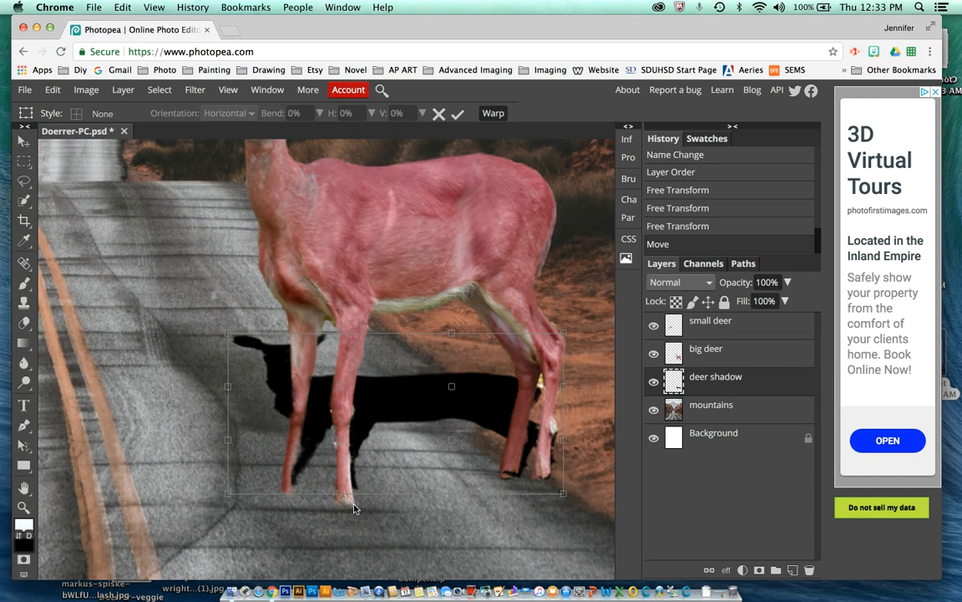
{"action": "left_click_drag", "start_coordinate": [337, 501], "coordinate": [340, 513]}
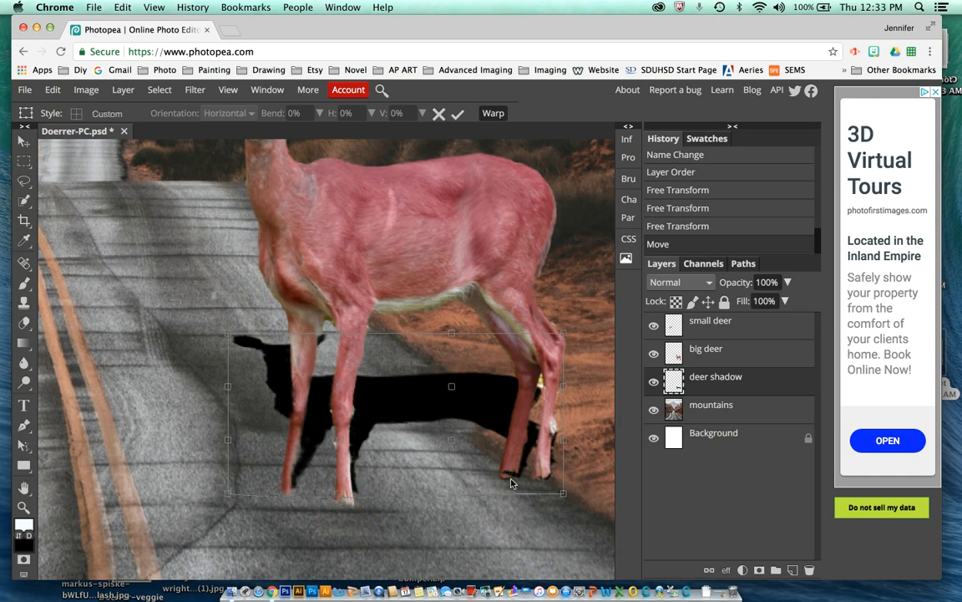
{"action": "left_click_drag", "start_coordinate": [564, 498], "coordinate": [559, 496]}
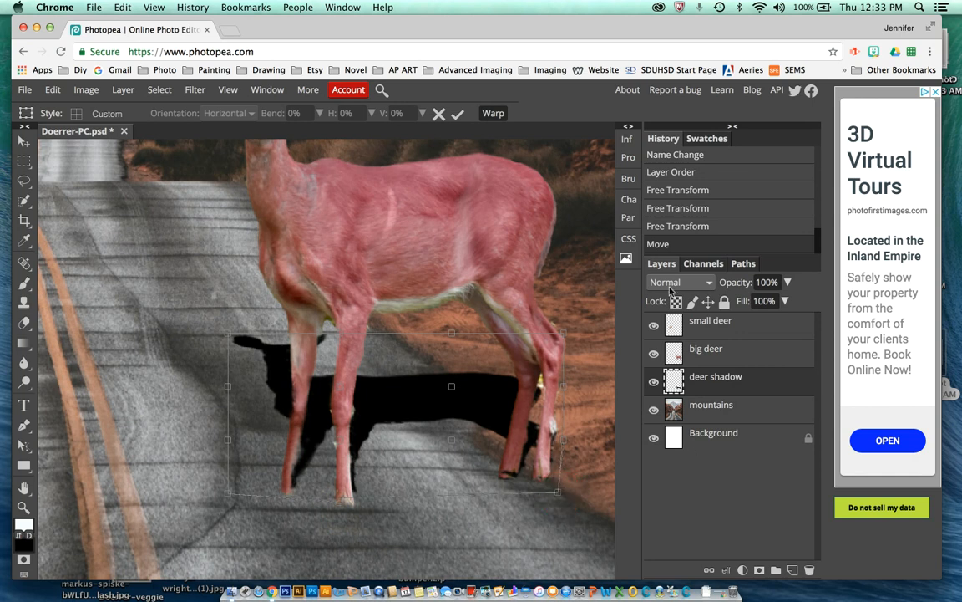
{"action": "left_click", "coordinate": [457, 115]}
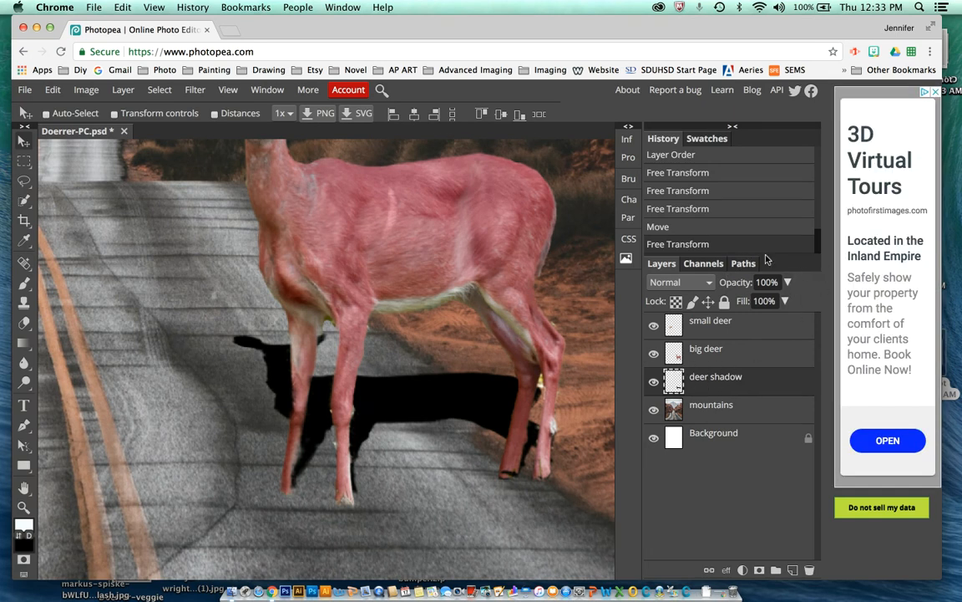
- Lower the deer shadow layer's opacity to 51%
{"action": "left_click", "coordinate": [787, 282]}
{"action": "left_click_drag", "start_coordinate": [790, 303], "coordinate": [759, 304]}
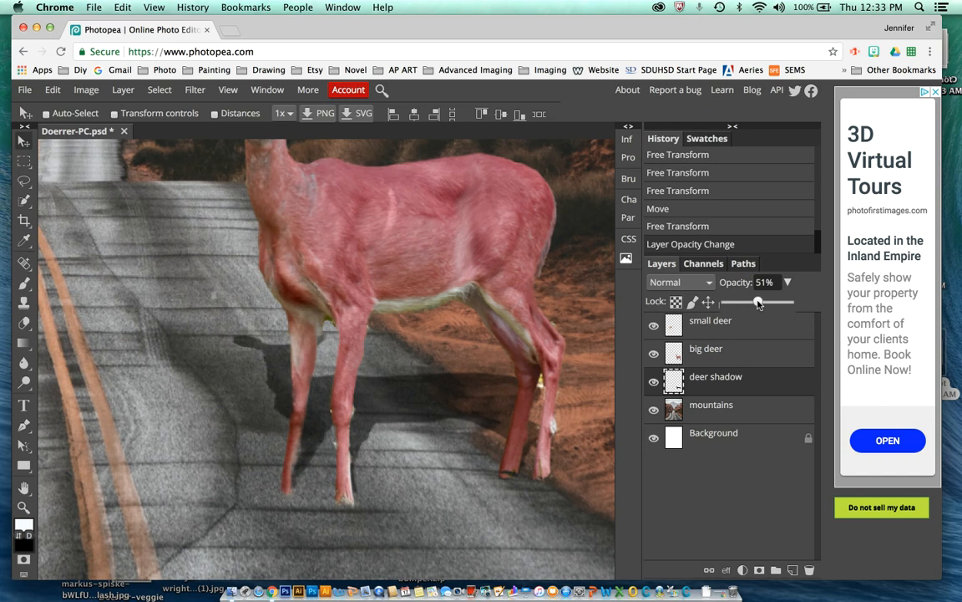
{"action": "left_click", "coordinate": [750, 385]}
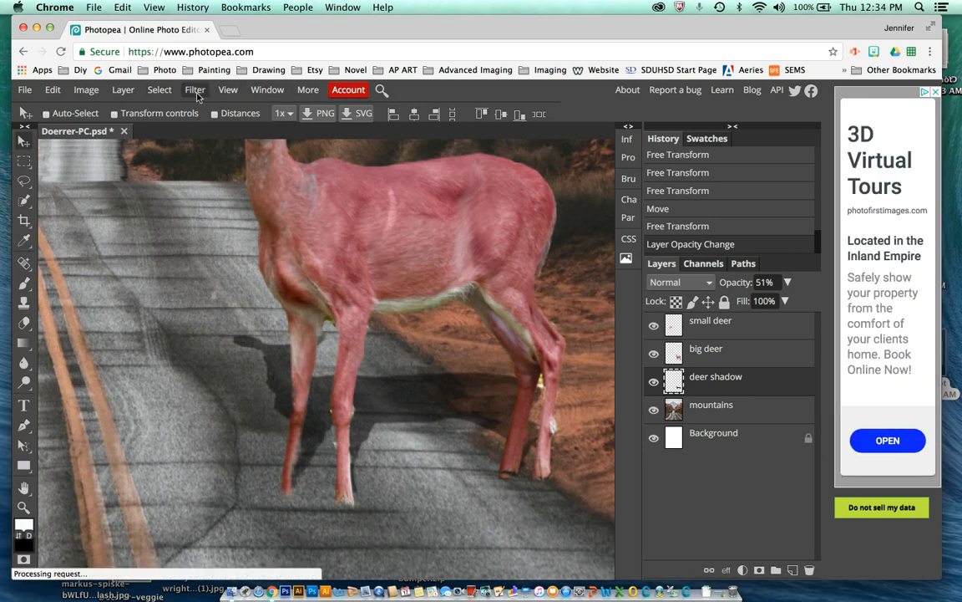
- Soften the deer shadow with a Gaussian Blur of 2.1 px radius
{"action": "left_click", "coordinate": [196, 92]}
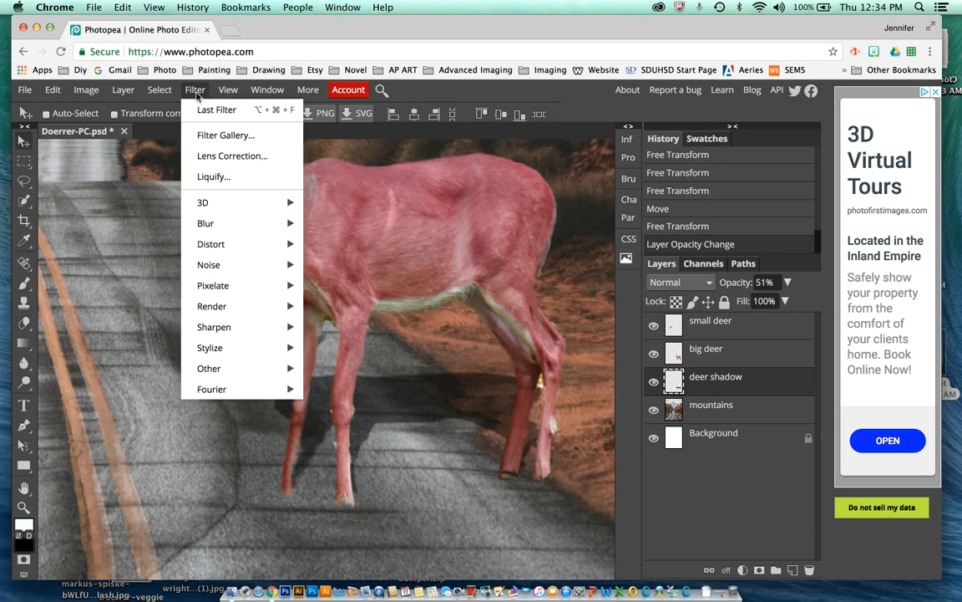
{"action": "mouse_move", "coordinate": [219, 224]}
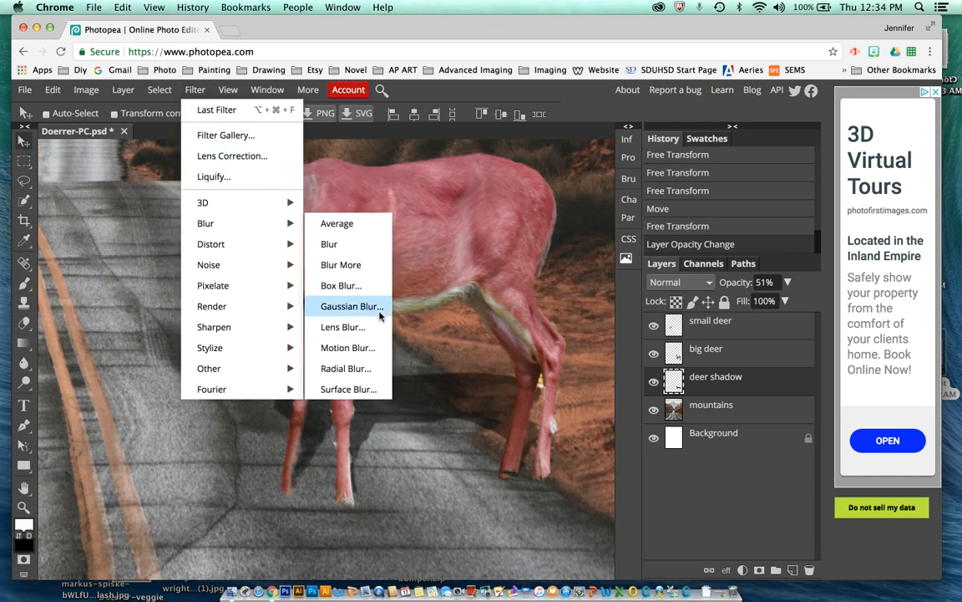
{"action": "left_click", "coordinate": [197, 92]}
{"action": "left_click", "coordinate": [199, 94]}
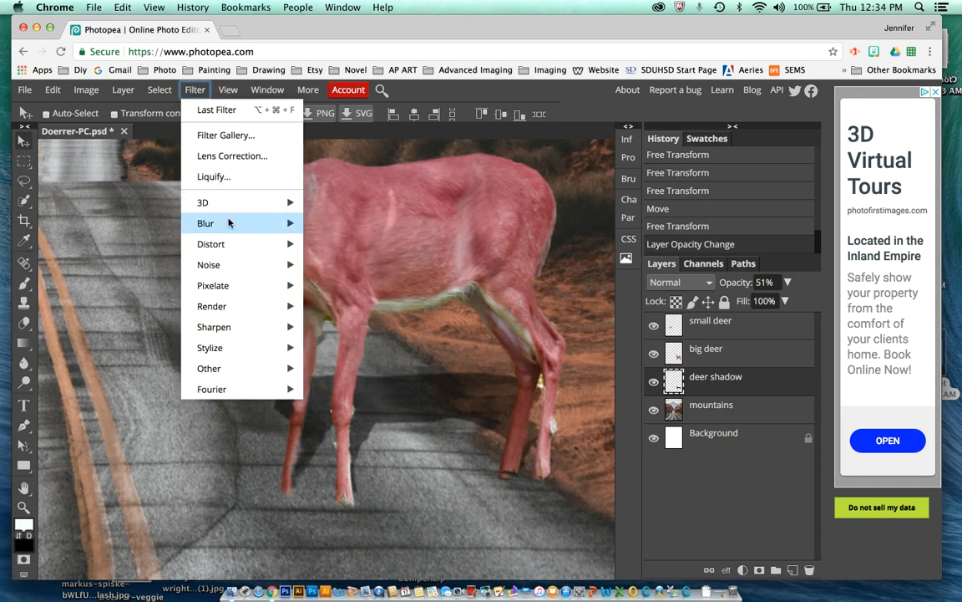
{"action": "mouse_move", "coordinate": [234, 222]}
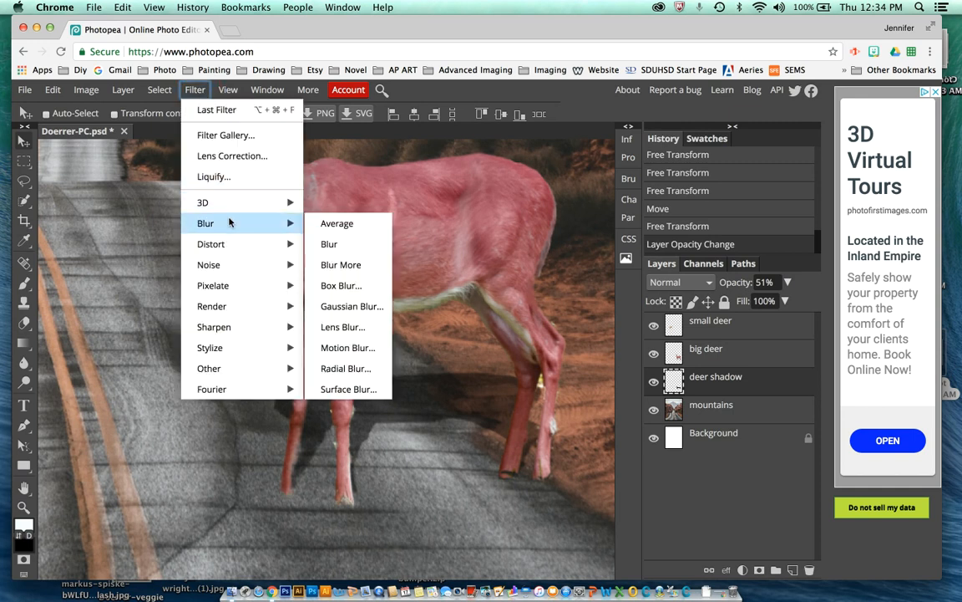
{"action": "left_click", "coordinate": [378, 306]}
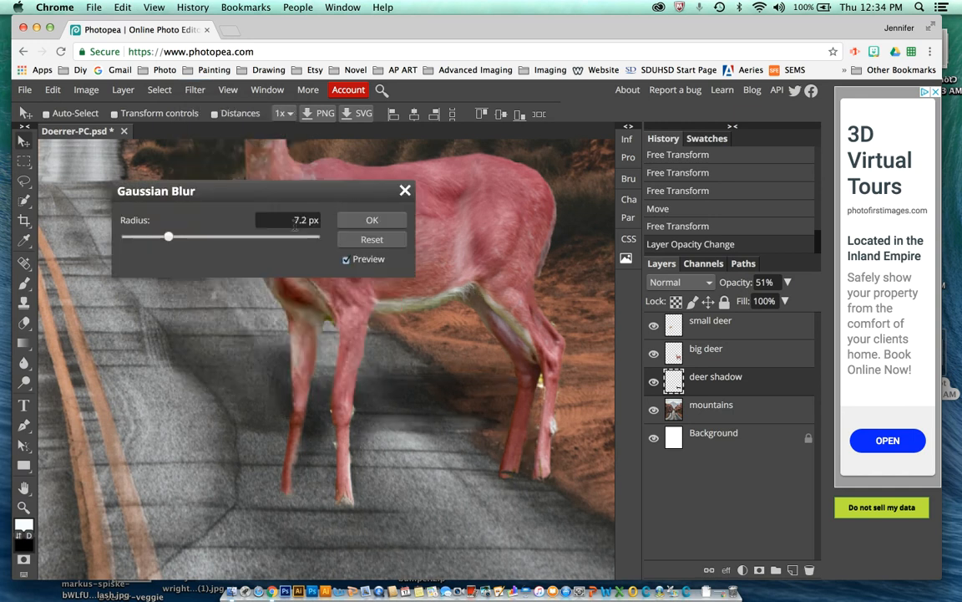
{"action": "mouse_move", "coordinate": [164, 241]}
{"action": "left_mouse_down"}
{"action": "mouse_move", "coordinate": [136, 239]}
{"action": "mouse_move", "coordinate": [154, 239]}
{"action": "left_mouse_up"}
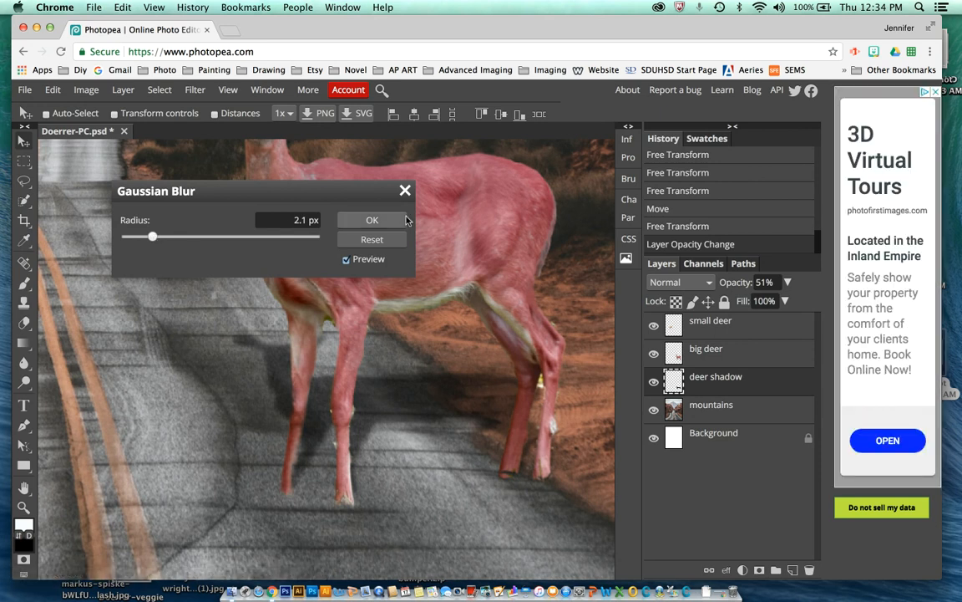
{"action": "left_click", "coordinate": [372, 220]}
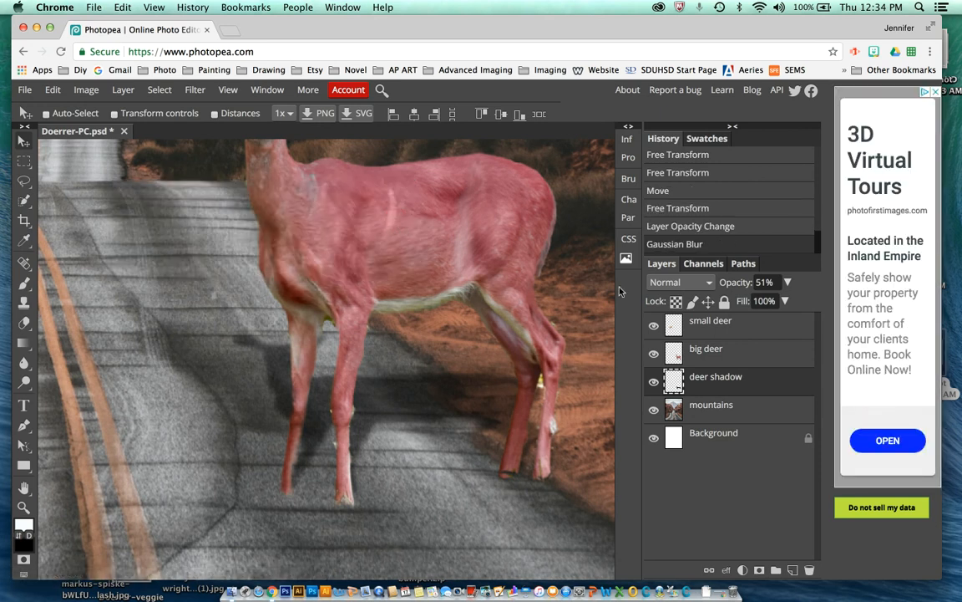
- Duplicate the small deer layer
{"action": "left_click", "coordinate": [25, 508]}
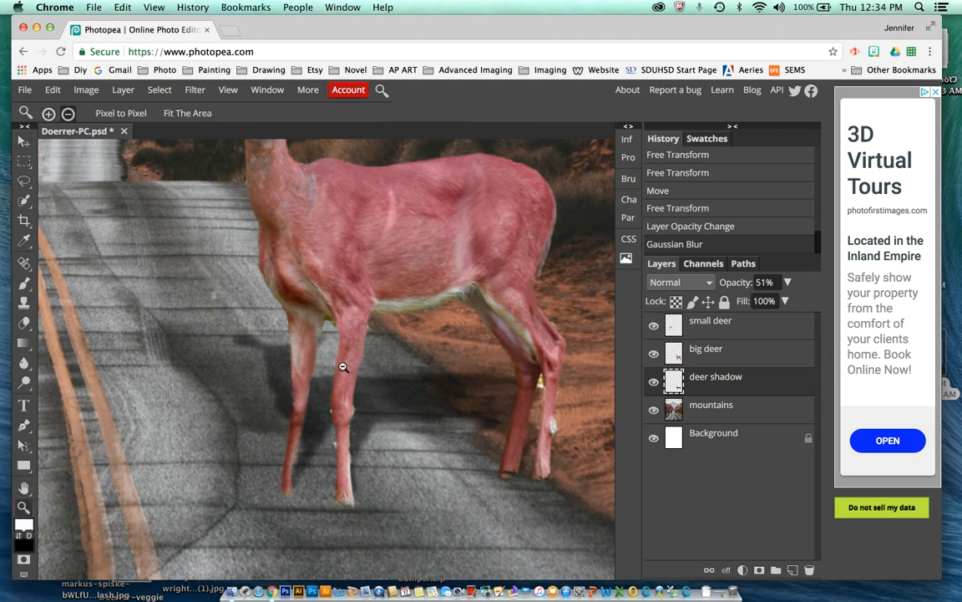
{"action": "left_click", "coordinate": [344, 366], "text": "alt"}
{"action": "left_click", "coordinate": [343, 366], "text": "alt"}
{"action": "left_click", "coordinate": [342, 366], "text": "alt"}
{"action": "left_click", "coordinate": [346, 386]}
{"action": "left_click", "coordinate": [363, 422]}
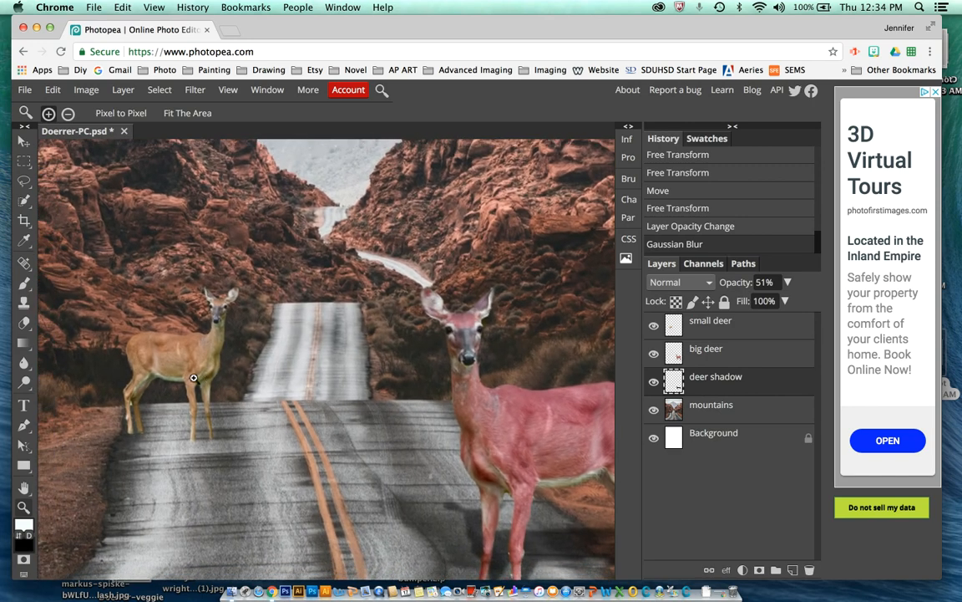
{"action": "left_click", "coordinate": [163, 339]}
{"action": "left_click", "coordinate": [163, 339]}
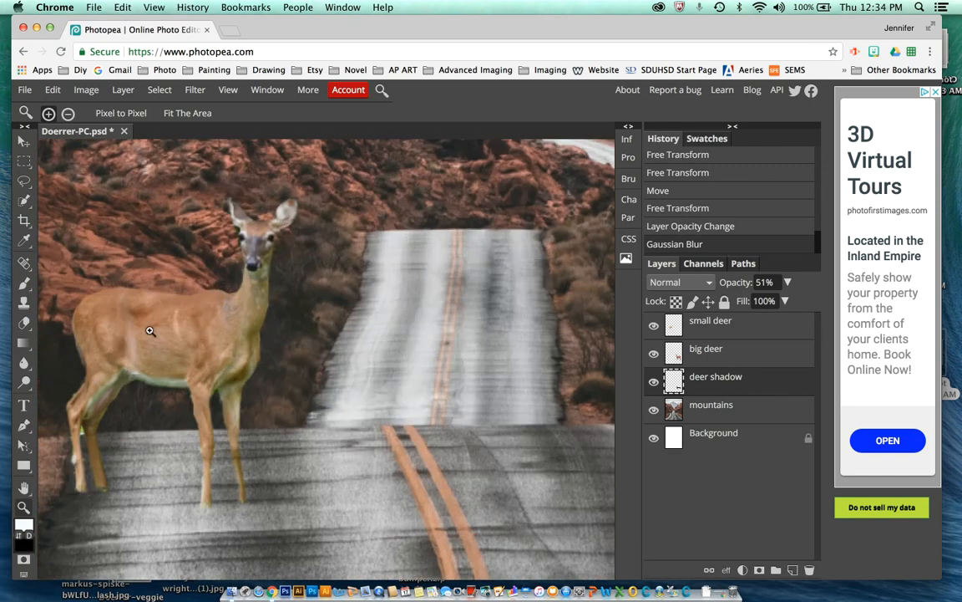
{"action": "scroll", "coordinate": [150, 330], "scroll_direction": "left", "scroll_amount": 3}
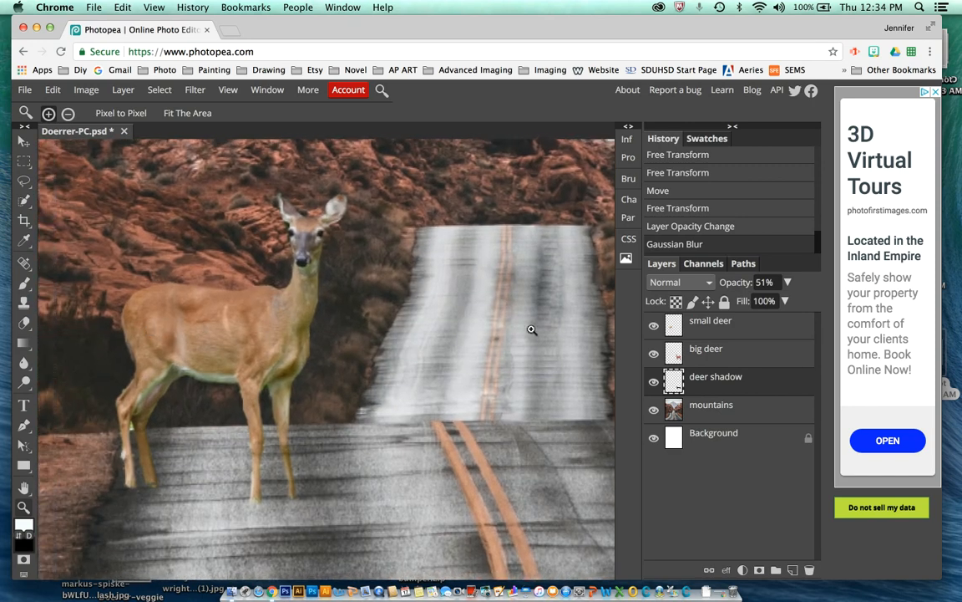
{"action": "left_click", "coordinate": [739, 332]}
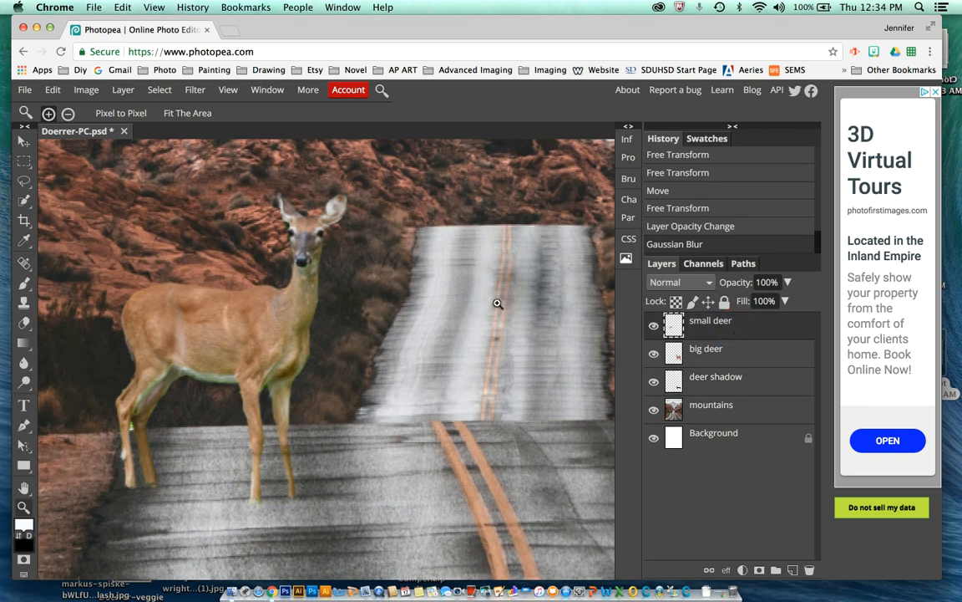
{"action": "left_click", "coordinate": [123, 90]}
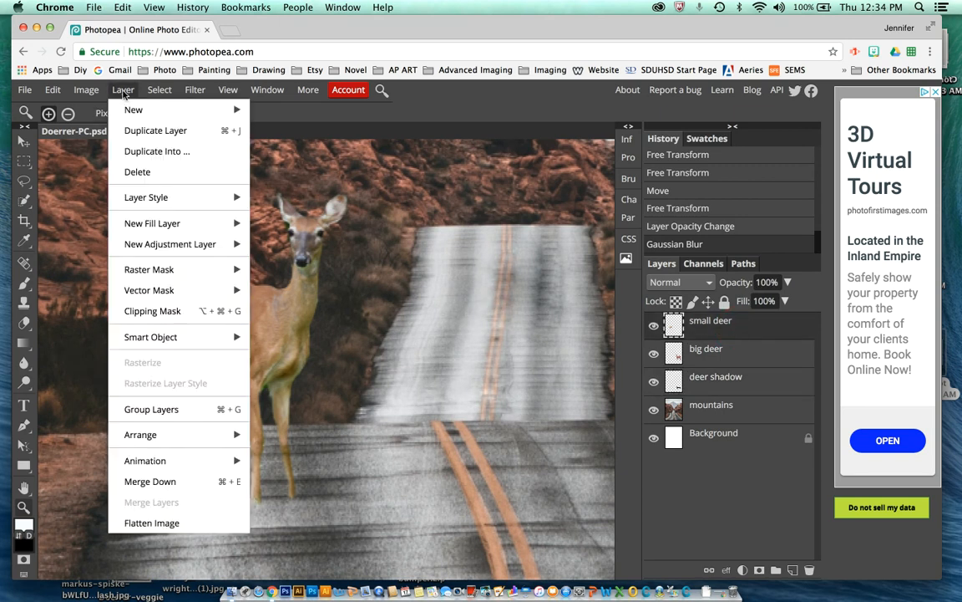
{"action": "left_click", "coordinate": [173, 132]}
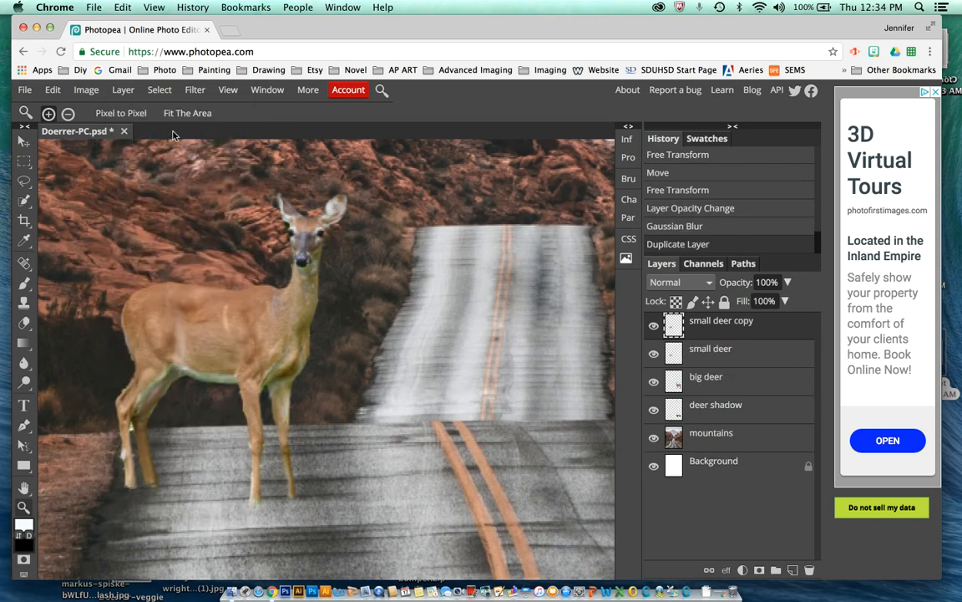
- Rename the duplicated layer as small deer shadow
{"action": "double_click", "coordinate": [731, 324]}
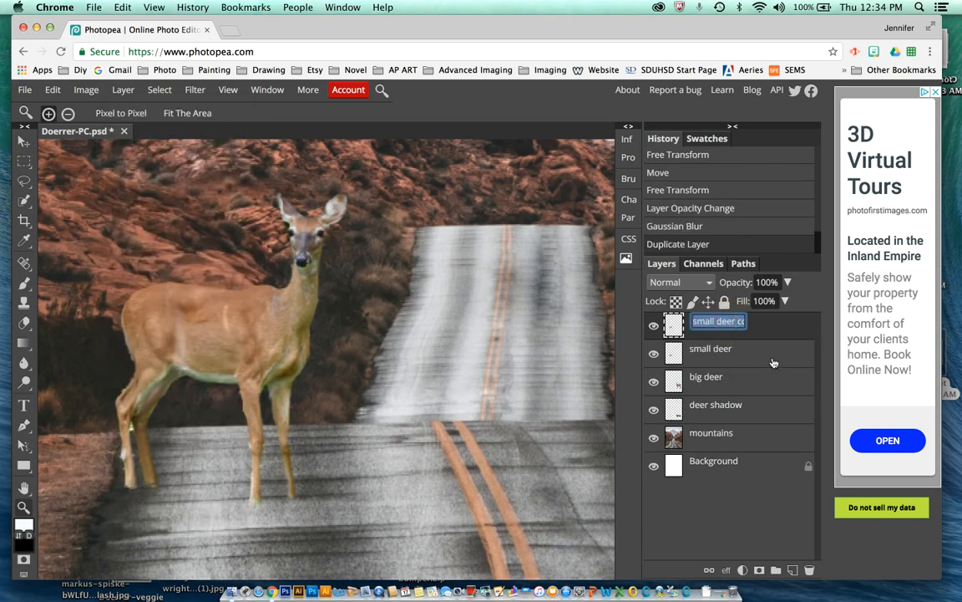
{"action": "type", "text": "small"}
{"action": "type", "text": " deer s"}
{"action": "type", "text": "hadow"}
{"action": "key", "text": "Return"}
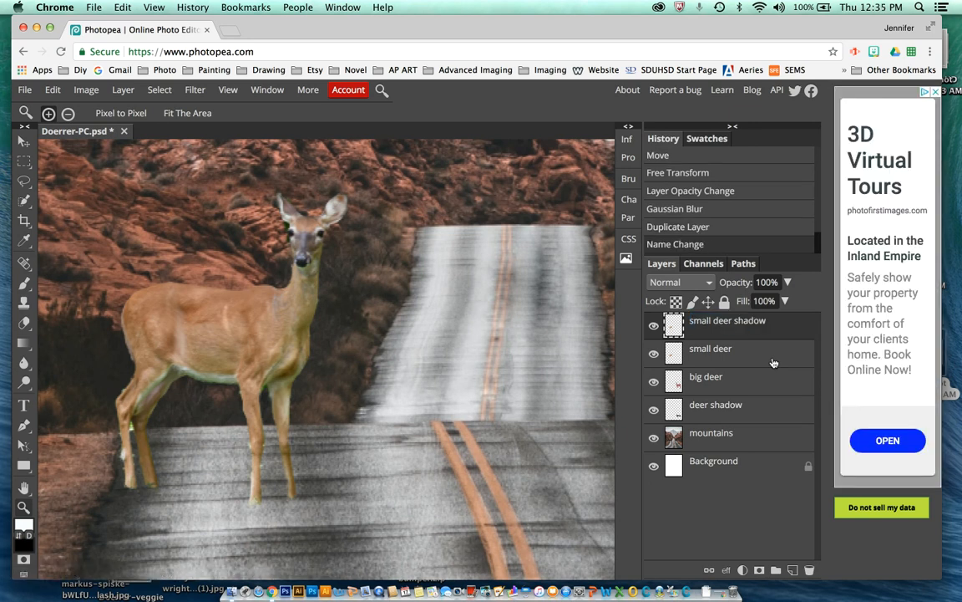
- Hide the original small deer layer and blacken the small deer shadow with Hue/Saturation, setting Lightness to -100
{"action": "left_click", "coordinate": [654, 355]}
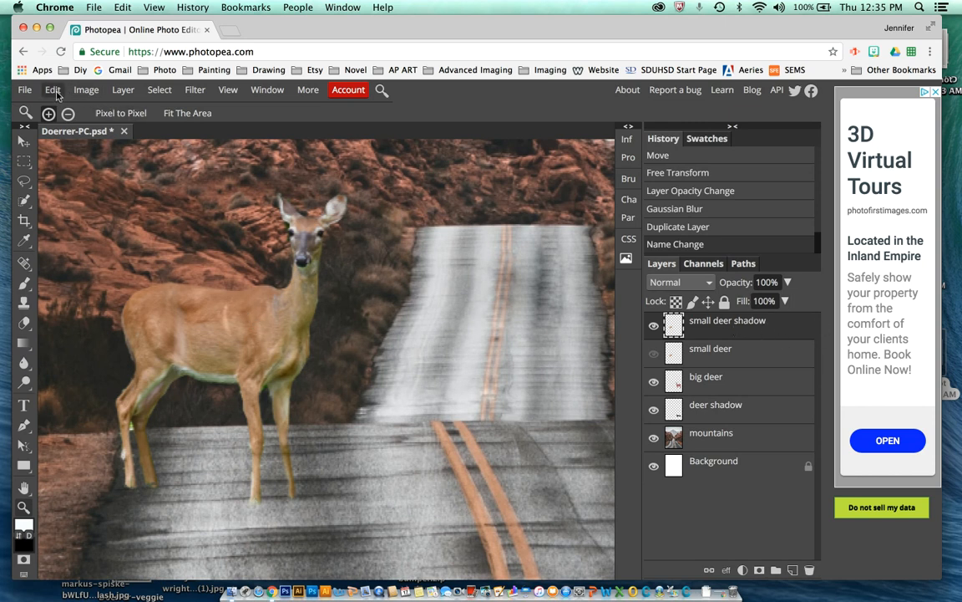
{"action": "left_click", "coordinate": [86, 89]}
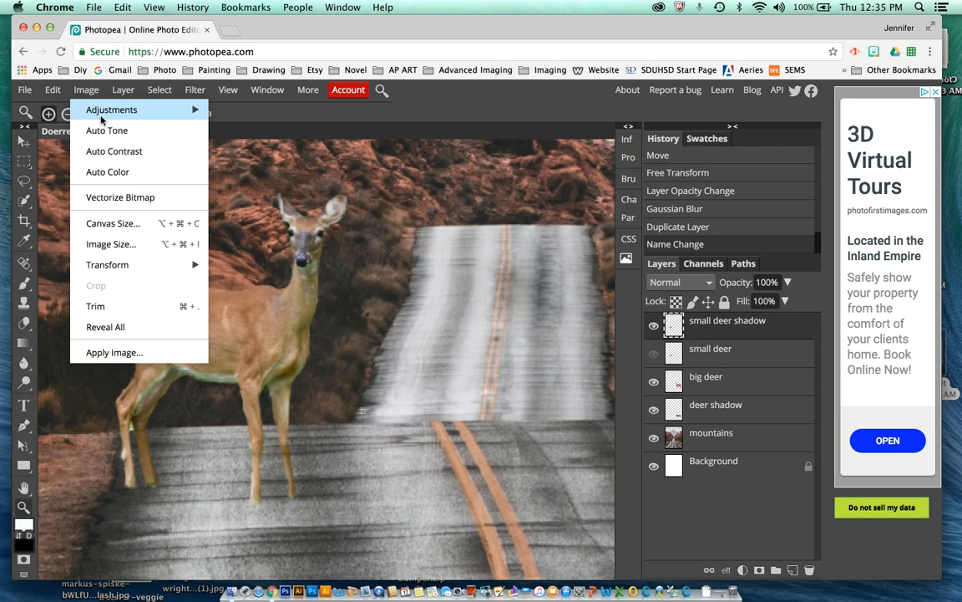
{"action": "mouse_move", "coordinate": [102, 117]}
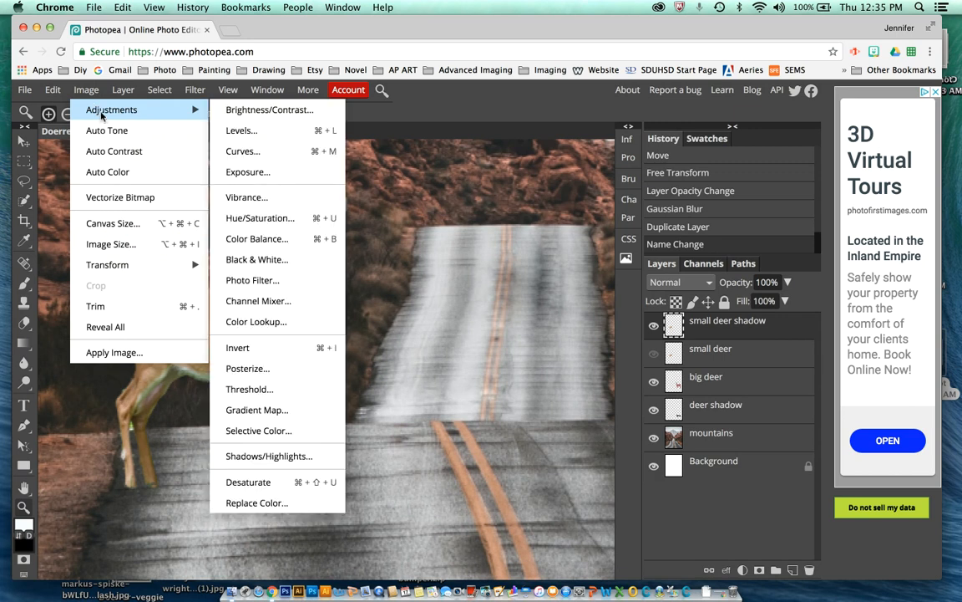
{"action": "left_click", "coordinate": [291, 219]}
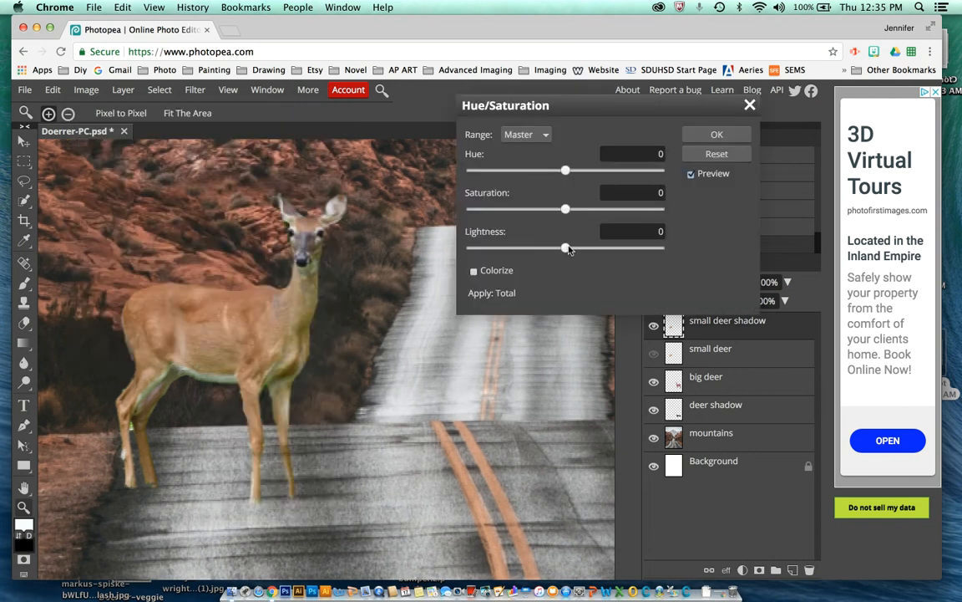
{"action": "left_click_drag", "start_coordinate": [543, 251], "coordinate": [473, 249]}
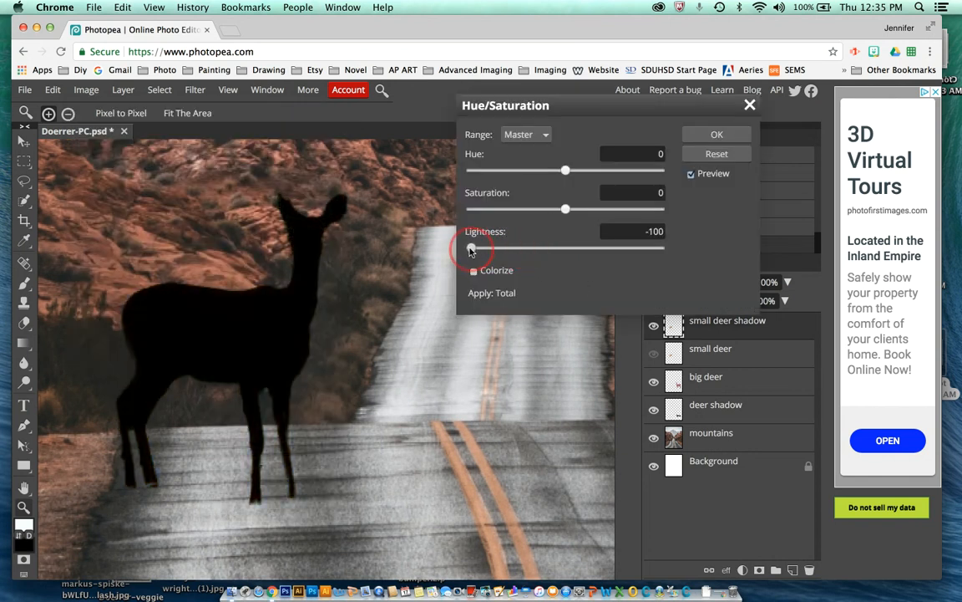
{"action": "left_click", "coordinate": [717, 135]}
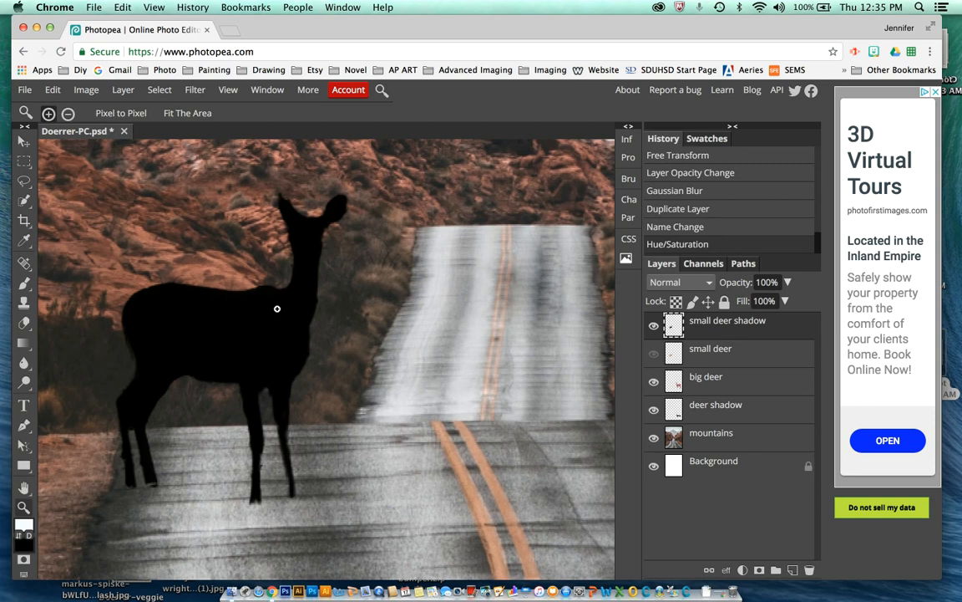
{"action": "left_click", "coordinate": [54, 91]}
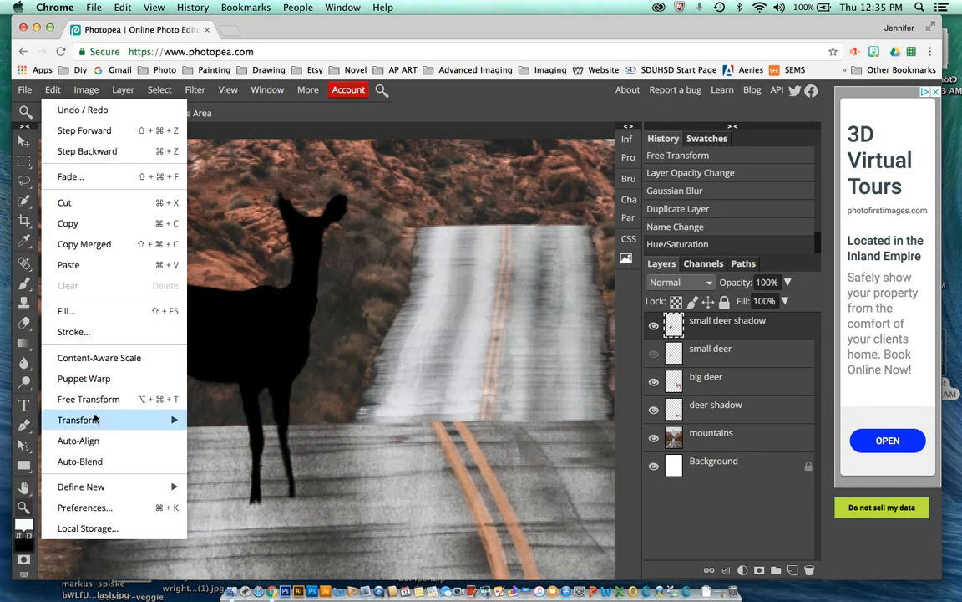
{"action": "mouse_move", "coordinate": [95, 422]}
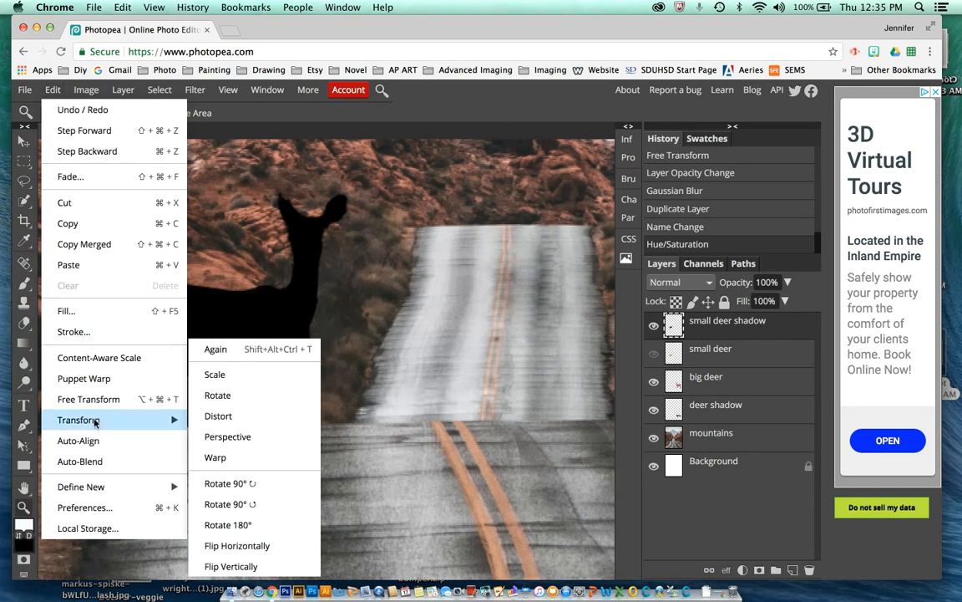
{"action": "left_click", "coordinate": [251, 423]}
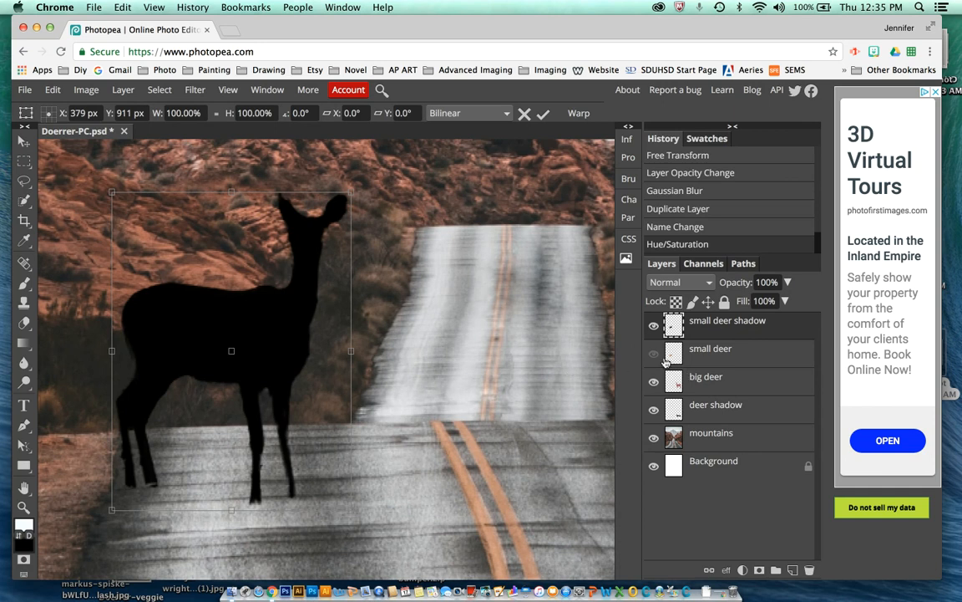
{"action": "key", "text": "Return"}
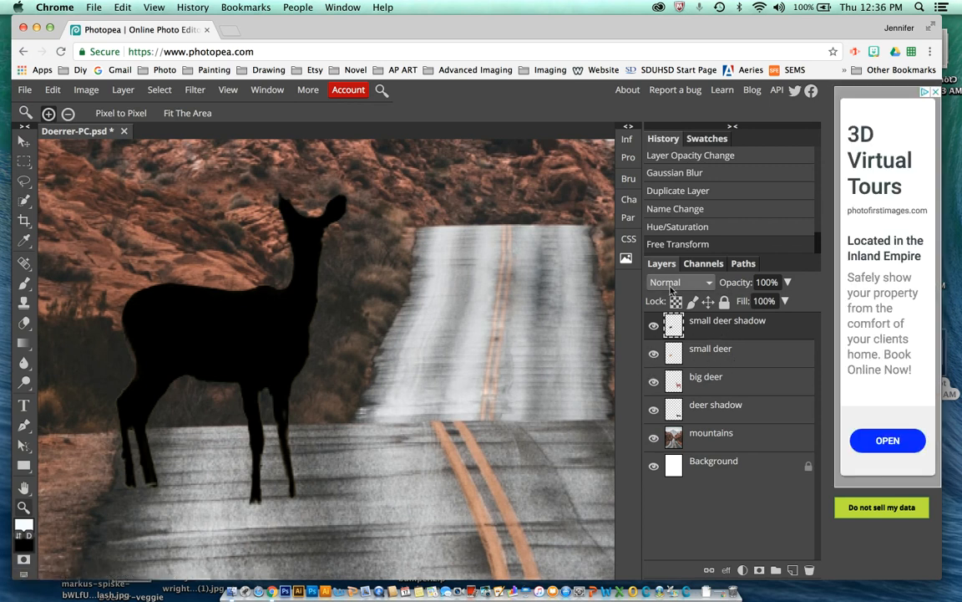
- Move the small deer shadow layer directly beneath the small deer layer and keep it selected
{"action": "left_click_drag", "start_coordinate": [719, 330], "coordinate": [719, 361]}
{"action": "left_click", "coordinate": [720, 359]}
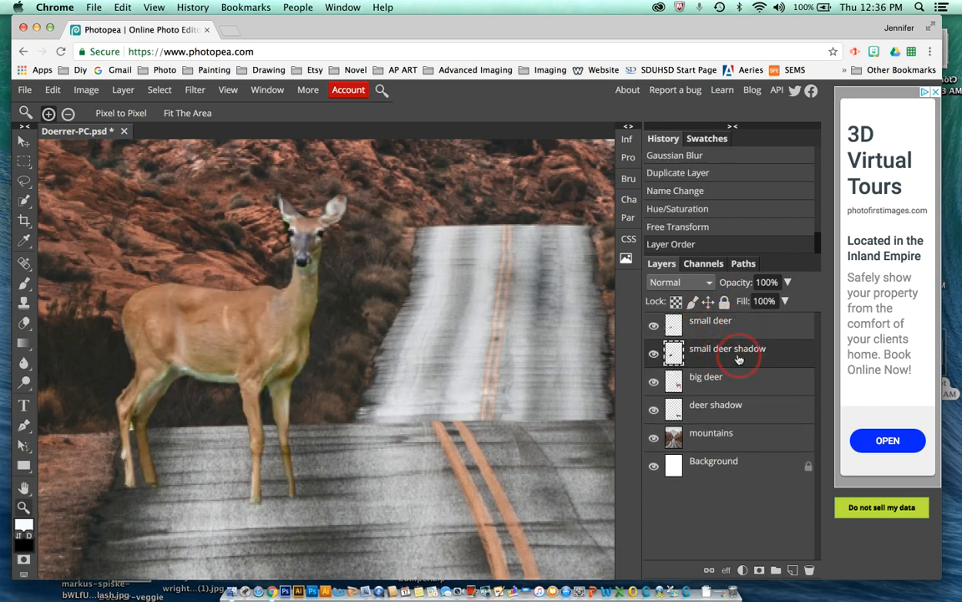
- Squash the small deer shadow vertically to about 23% of its height with Distort and move it up to meet the deer's hooves
{"action": "left_click", "coordinate": [52, 89]}
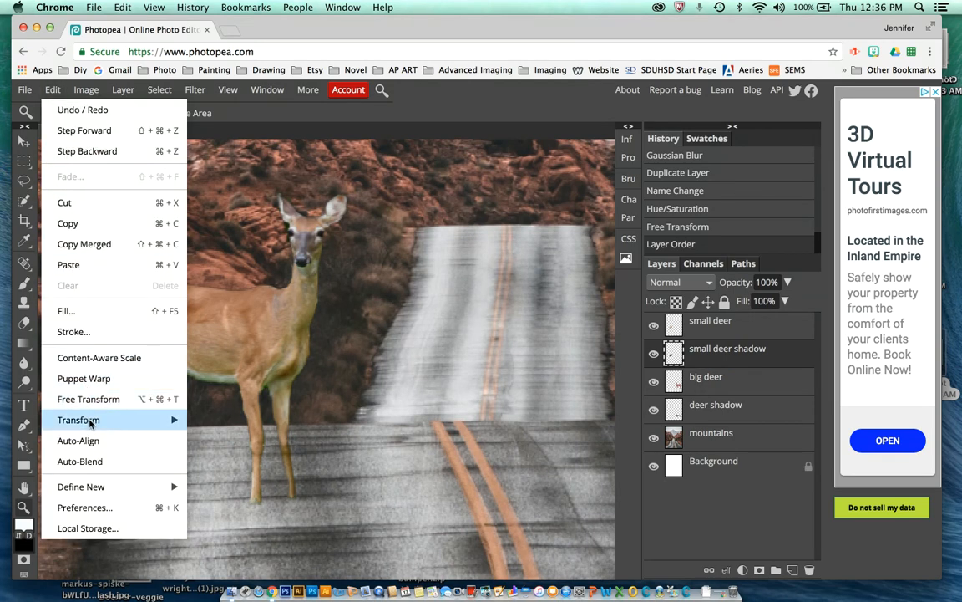
{"action": "mouse_move", "coordinate": [125, 420]}
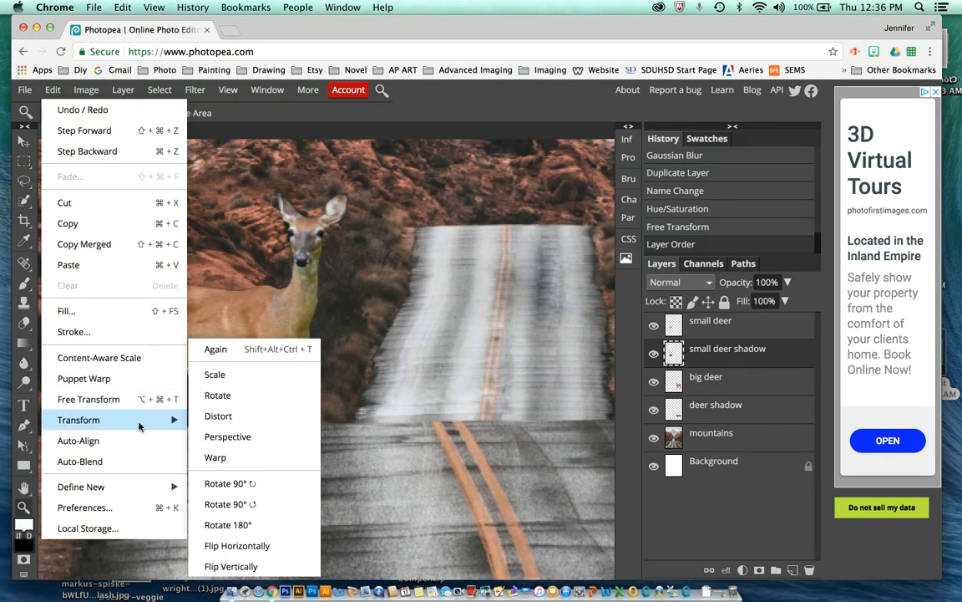
{"action": "left_click", "coordinate": [247, 420]}
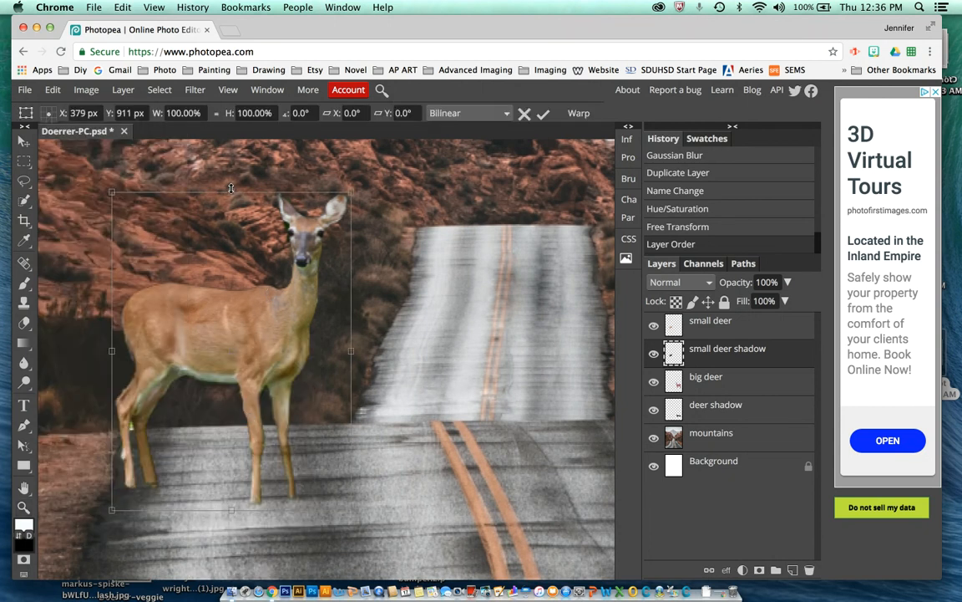
{"action": "left_click_drag", "start_coordinate": [231, 191], "coordinate": [265, 435]}
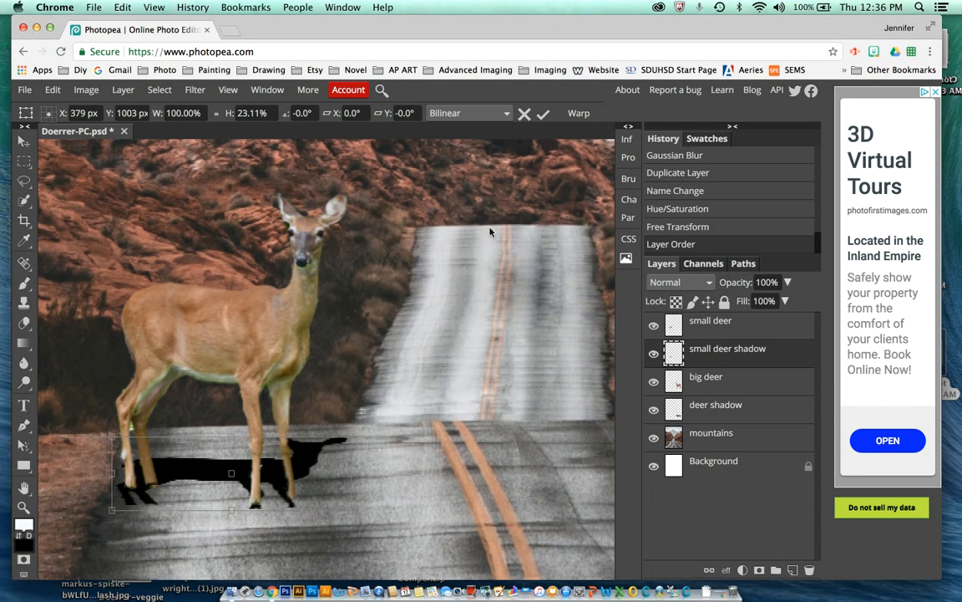
{"action": "left_click", "coordinate": [544, 114]}
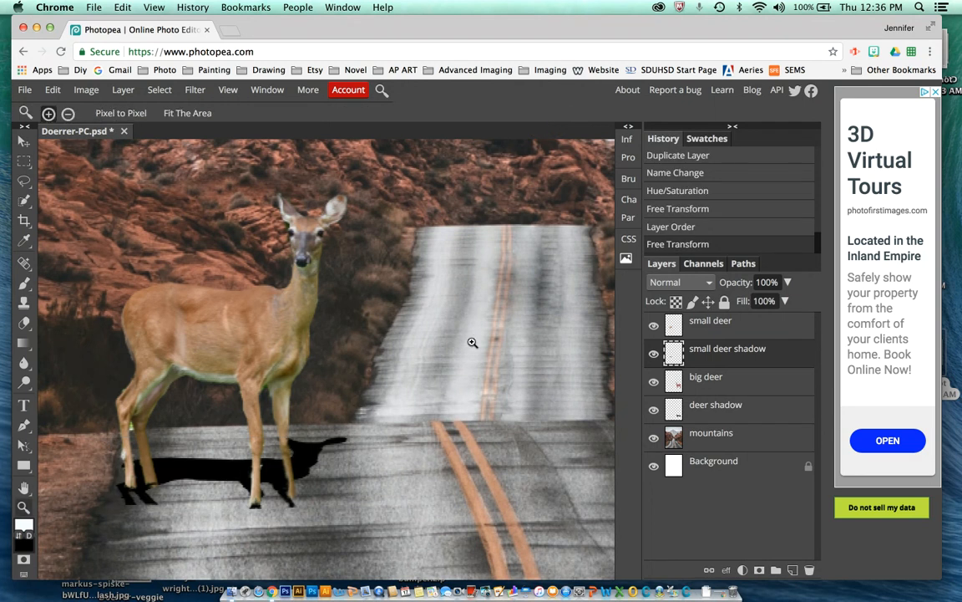
{"action": "left_click", "coordinate": [24, 141]}
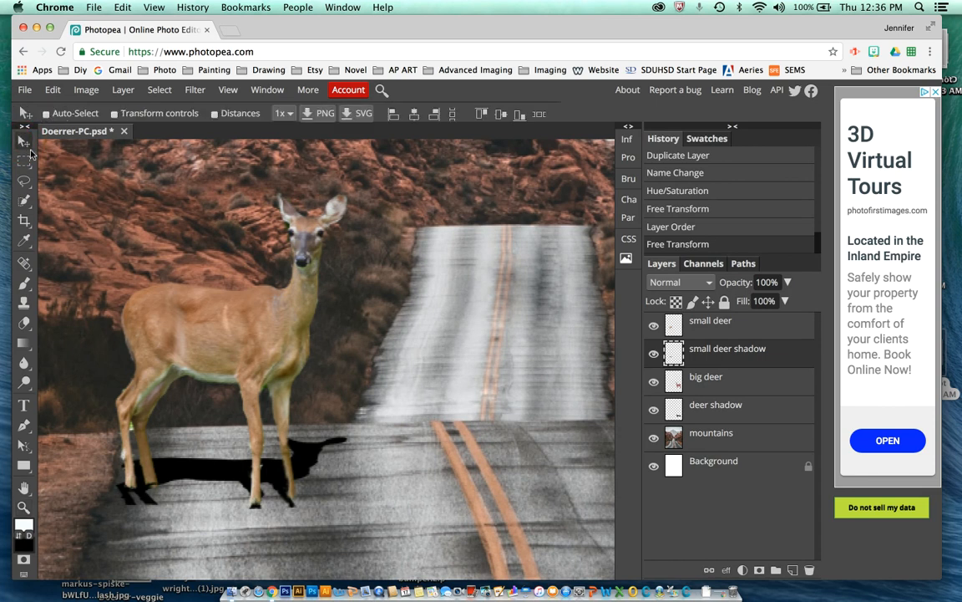
{"action": "left_click_drag", "start_coordinate": [203, 465], "coordinate": [203, 460]}
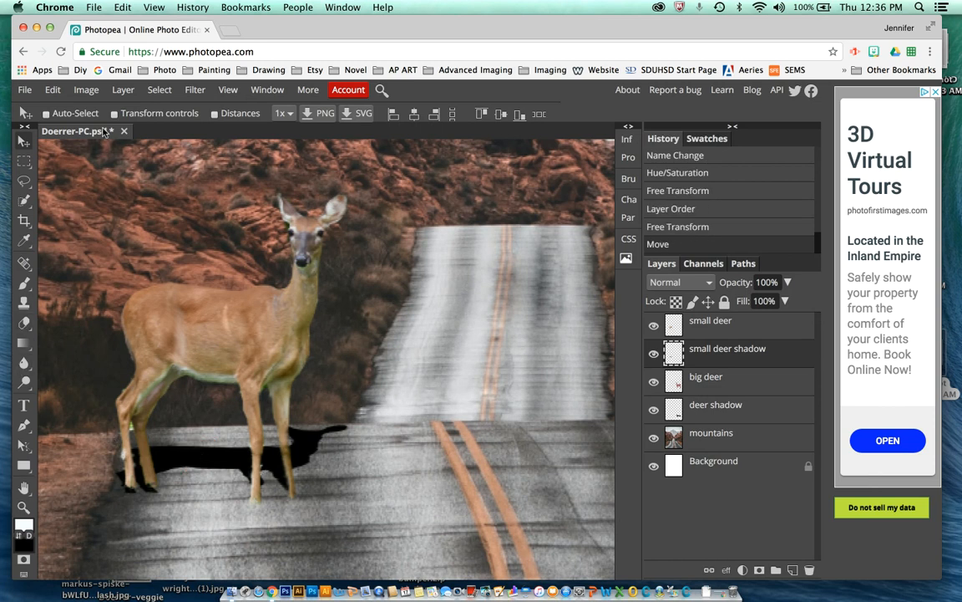
- Warp the lower edge of the small deer shadow slightly so its feet line up with the deer's hooves
{"action": "left_click", "coordinate": [52, 89]}
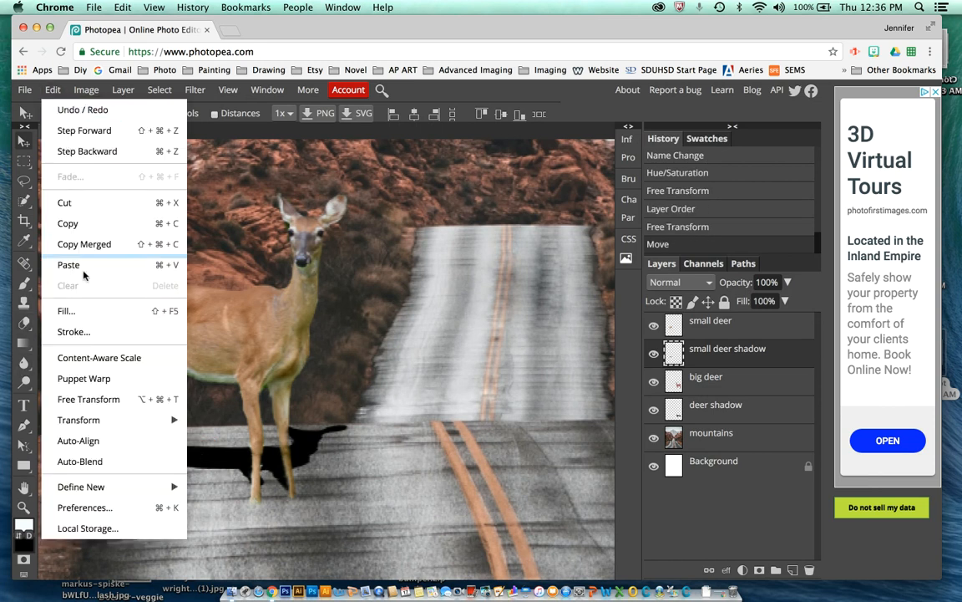
{"action": "mouse_move", "coordinate": [170, 426]}
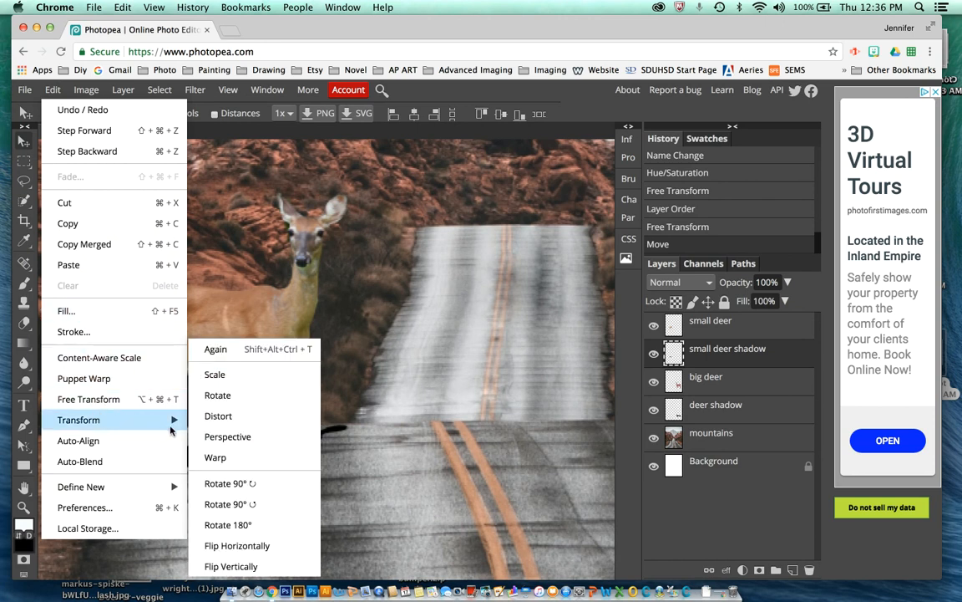
{"action": "left_click", "coordinate": [231, 459]}
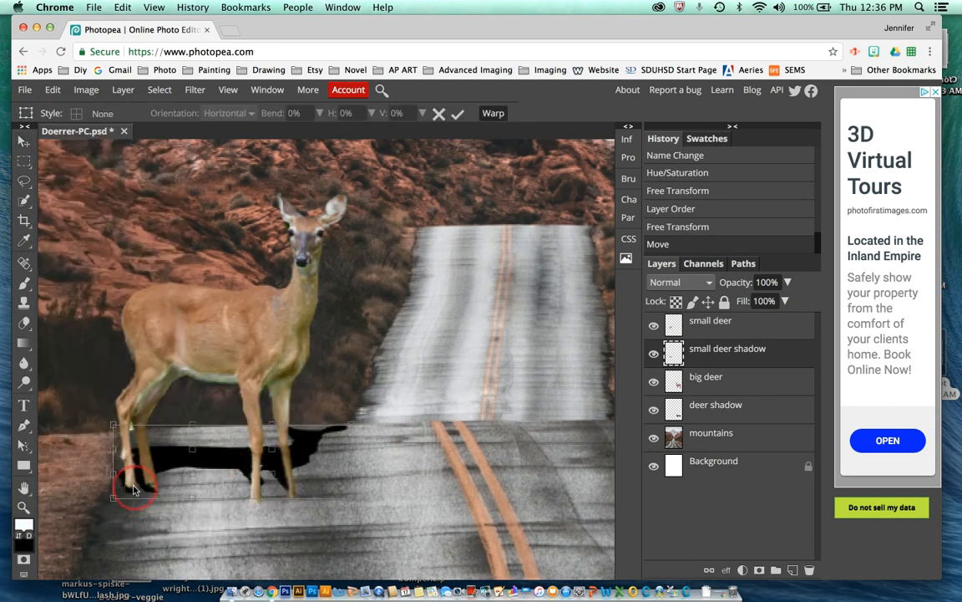
{"action": "left_click_drag", "start_coordinate": [114, 499], "coordinate": [114, 493]}
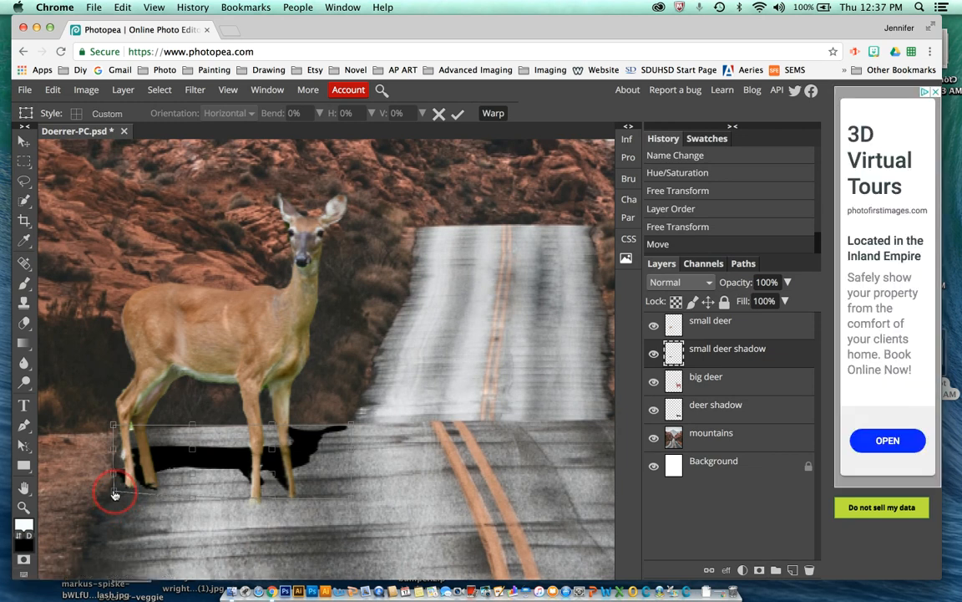
{"action": "mouse_move", "coordinate": [270, 502]}
{"action": "left_mouse_down"}
{"action": "mouse_move", "coordinate": [262, 507]}
{"action": "mouse_move", "coordinate": [272, 514]}
{"action": "left_mouse_up"}
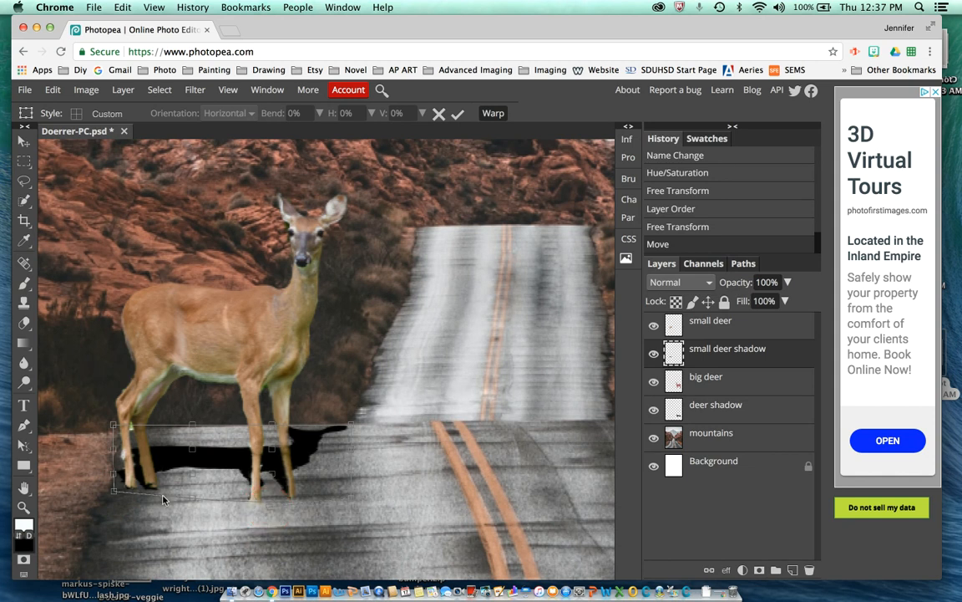
{"action": "left_click", "coordinate": [459, 114]}
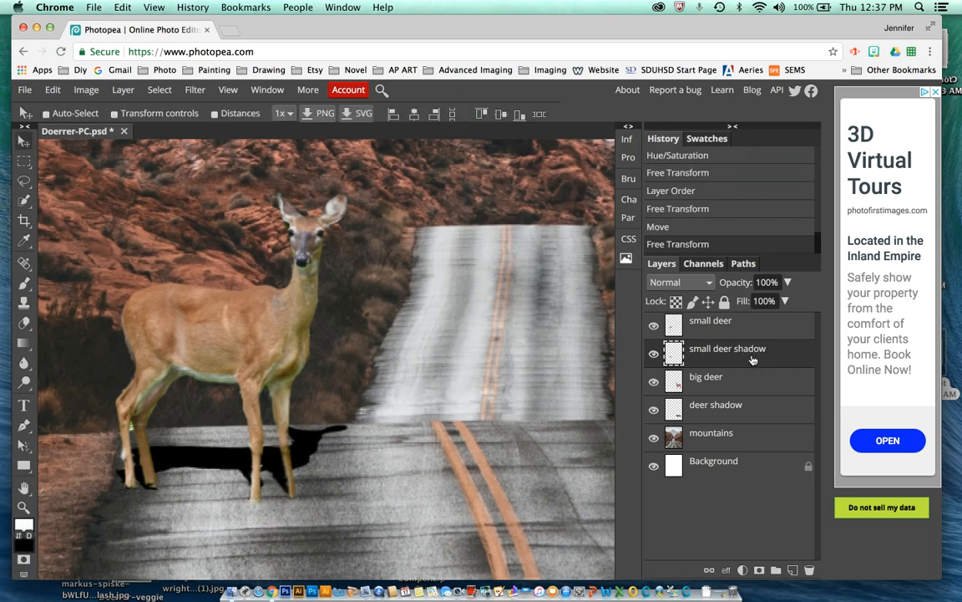
- Lower the small deer shadow layer's opacity to 54%
{"action": "left_click", "coordinate": [787, 282]}
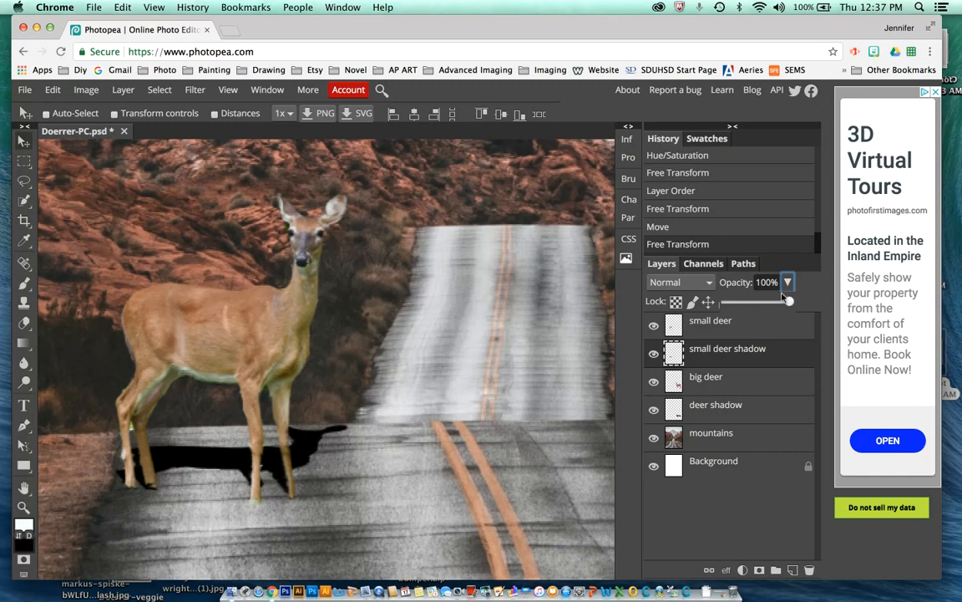
{"action": "left_click_drag", "start_coordinate": [789, 304], "coordinate": [763, 306]}
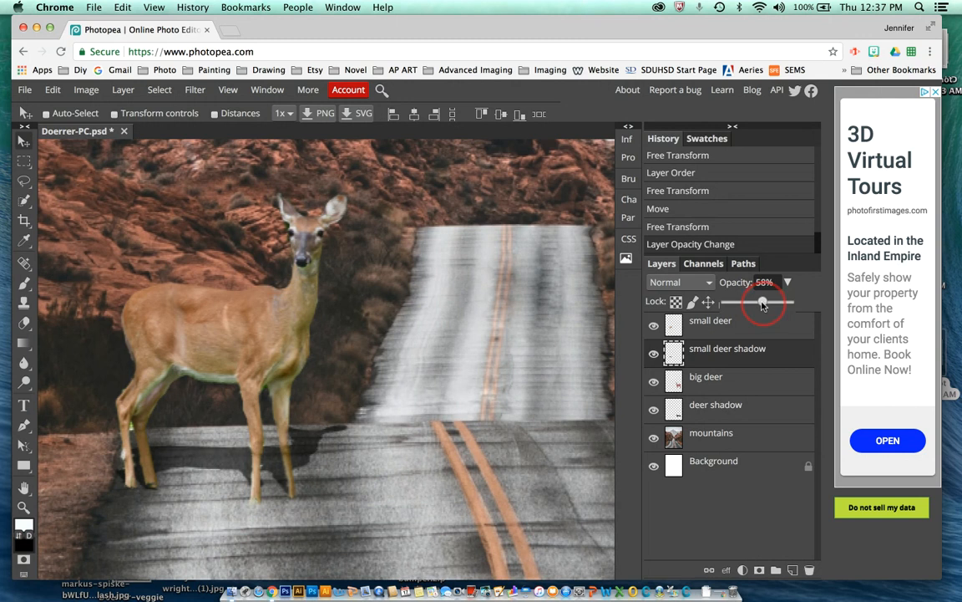
{"action": "left_click_drag", "start_coordinate": [763, 306], "coordinate": [760, 306]}
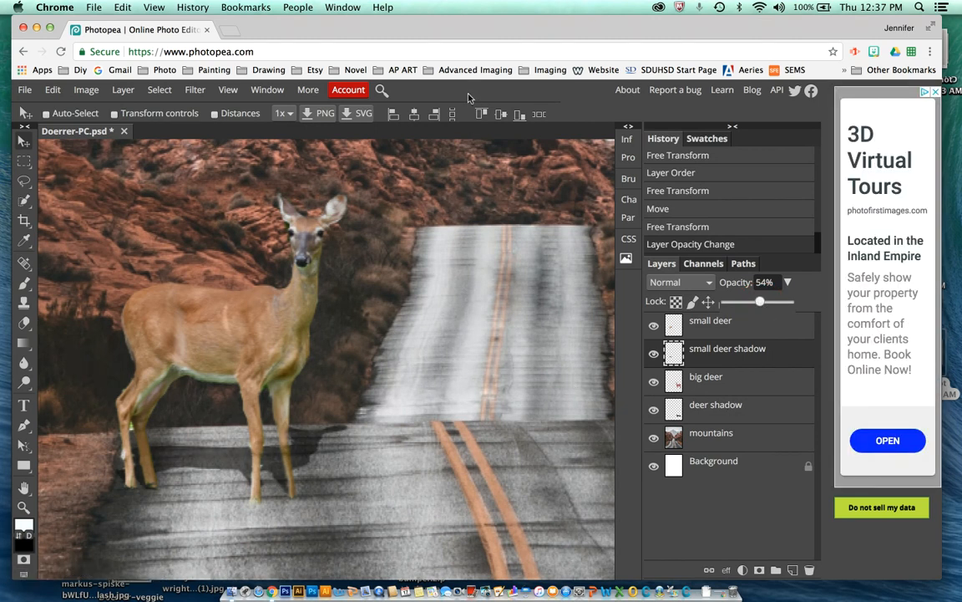
- Soften the small deer shadow with a Gaussian Blur of 2 px radius
{"action": "left_click", "coordinate": [195, 90]}
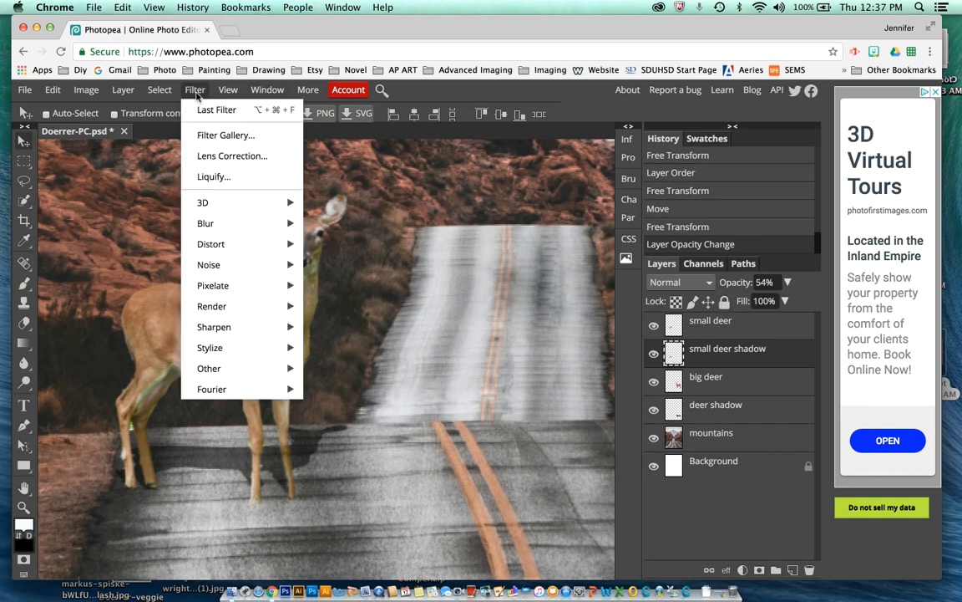
{"action": "mouse_move", "coordinate": [208, 230]}
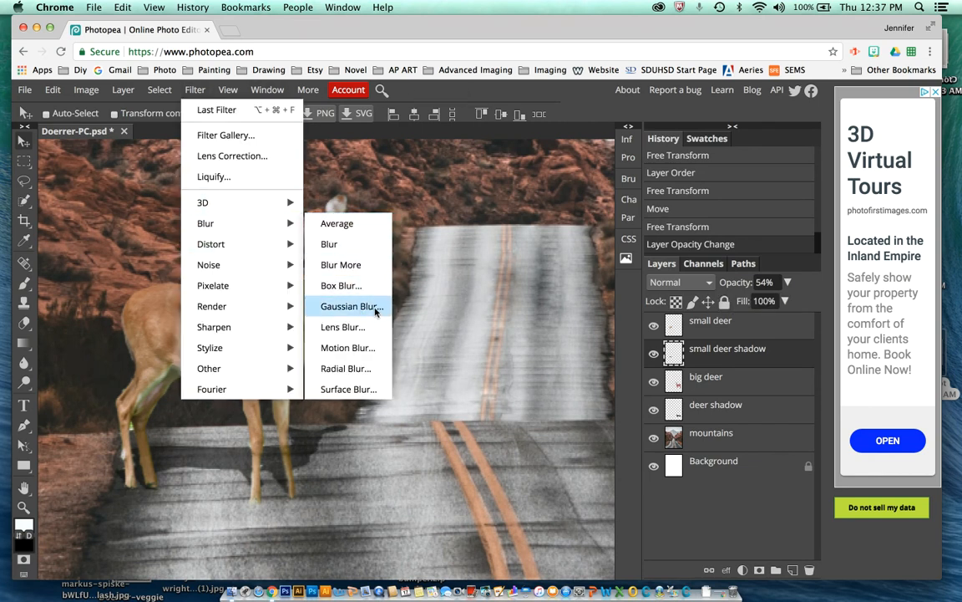
{"action": "left_click", "coordinate": [378, 307]}
{"action": "left_click", "coordinate": [303, 220]}
{"action": "key", "text": "BackSpace"}
{"action": "key", "text": "BackSpace"}
{"action": "key", "text": "BackSpace"}
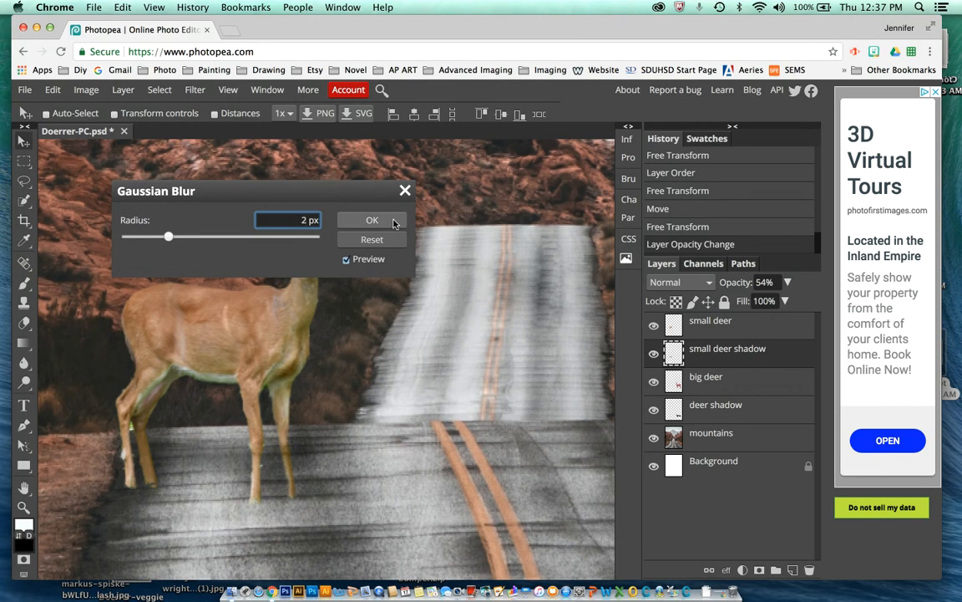
{"action": "left_click", "coordinate": [394, 222]}
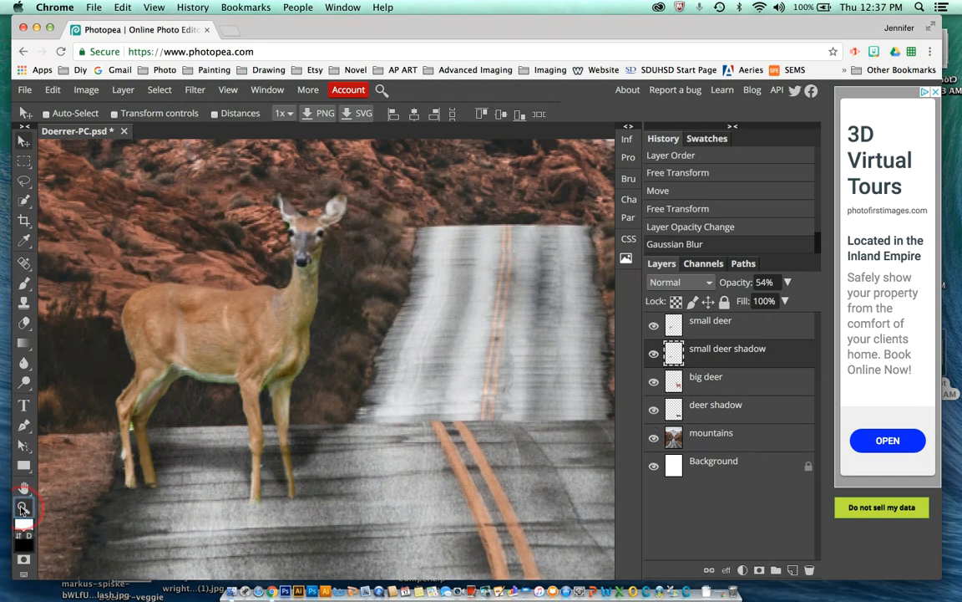
{"action": "key", "text": "z"}
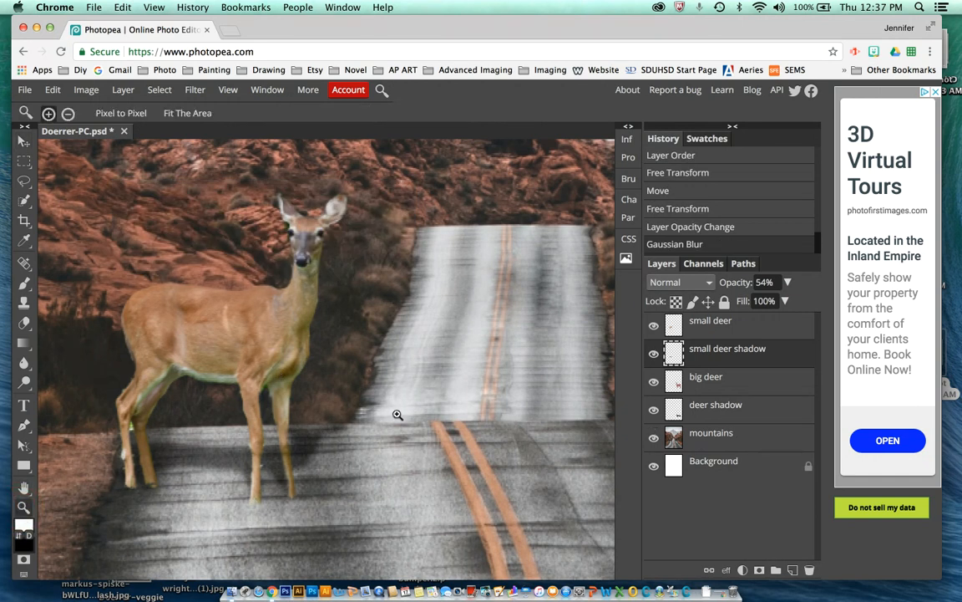
{"action": "left_click", "coordinate": [398, 414], "text": "alt"}
{"action": "left_click", "coordinate": [397, 415], "text": "alt"}
{"action": "left_click", "coordinate": [398, 414], "text": "alt"}
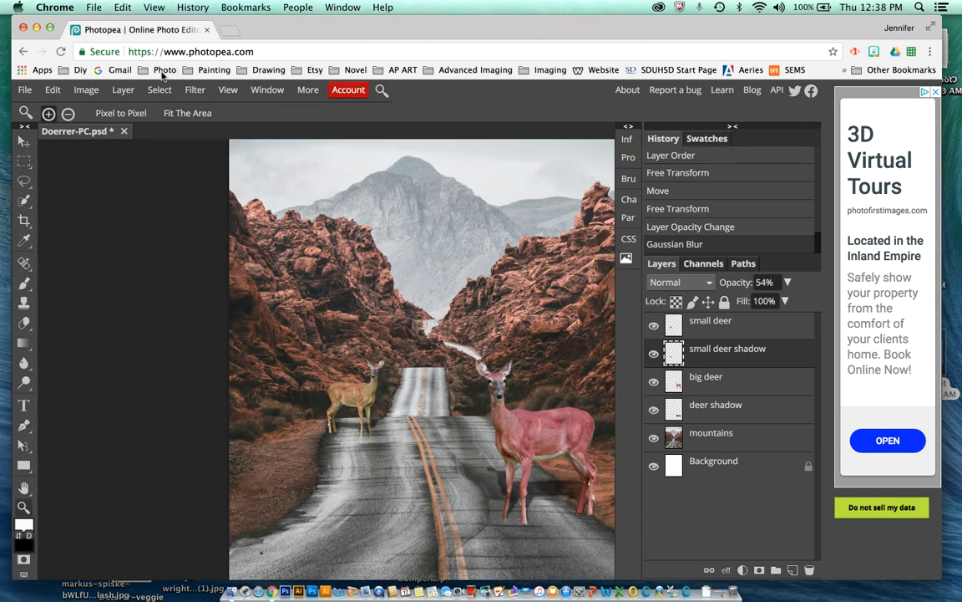
- Open the owl photo, the JPEG whose name ends in xWQcud4Xtr4-unsplash.jpg, from the photo composite folder
{"action": "left_click", "coordinate": [24, 89]}
{"action": "left_click", "coordinate": [45, 130]}
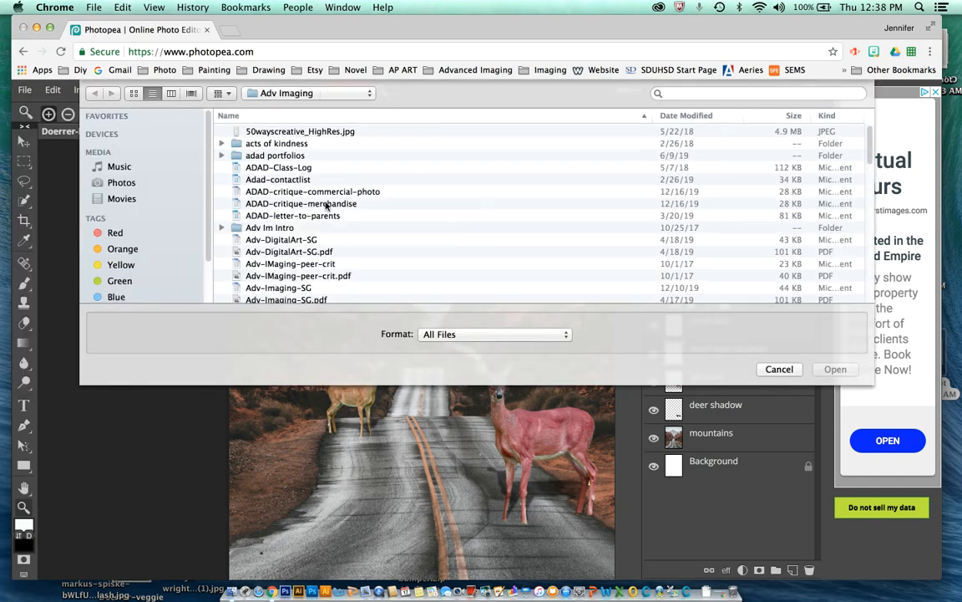
{"action": "left_click", "coordinate": [287, 92]}
{"action": "left_click", "coordinate": [311, 208]}
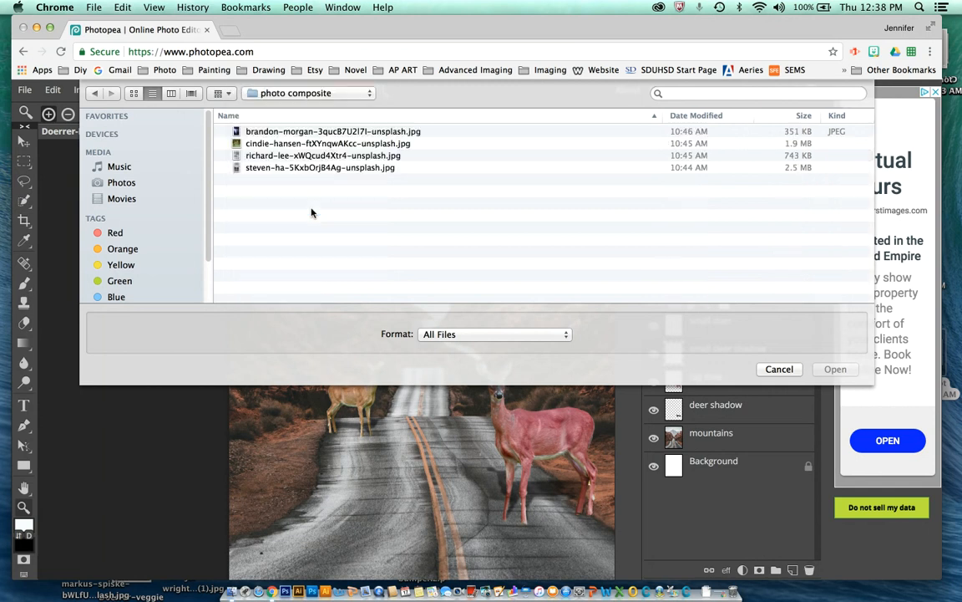
{"action": "left_click", "coordinate": [311, 159]}
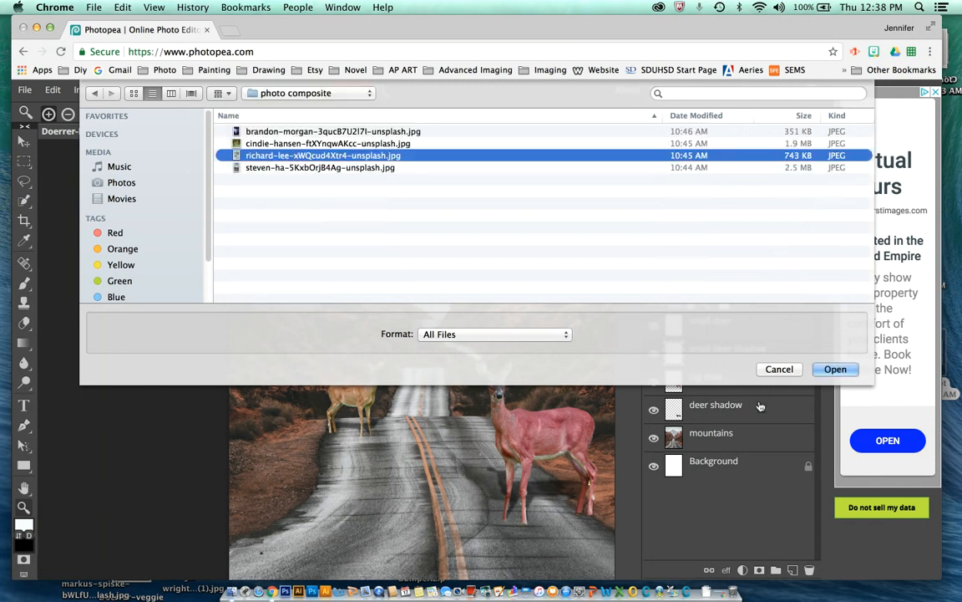
{"action": "left_click", "coordinate": [829, 370]}
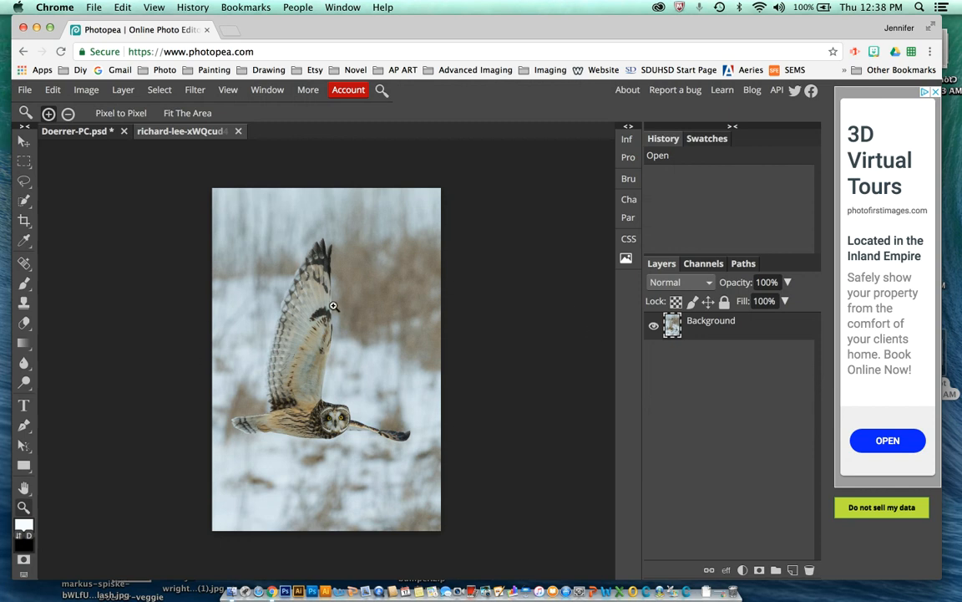
- Resize the owl photo to a width of 15 inches, keeping its proportions and 72 DPI resolution
{"action": "left_click", "coordinate": [88, 90]}
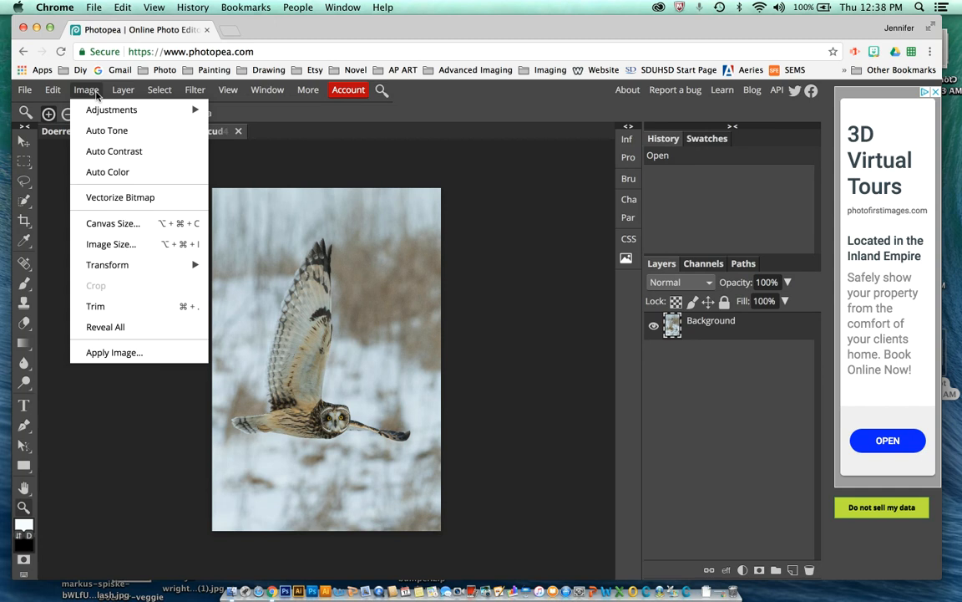
{"action": "left_click", "coordinate": [134, 245]}
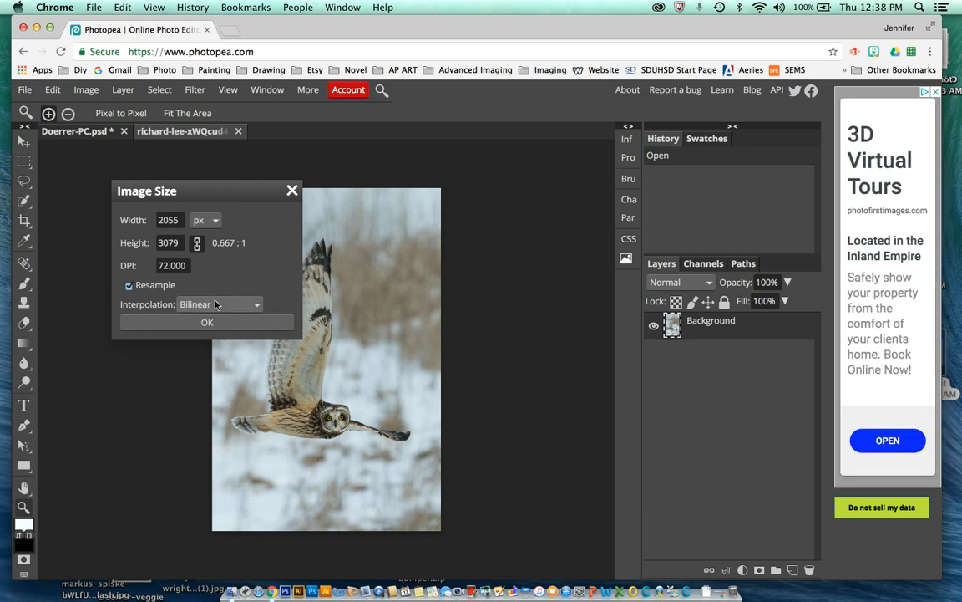
{"action": "left_click", "coordinate": [204, 220]}
{"action": "left_click", "coordinate": [217, 256]}
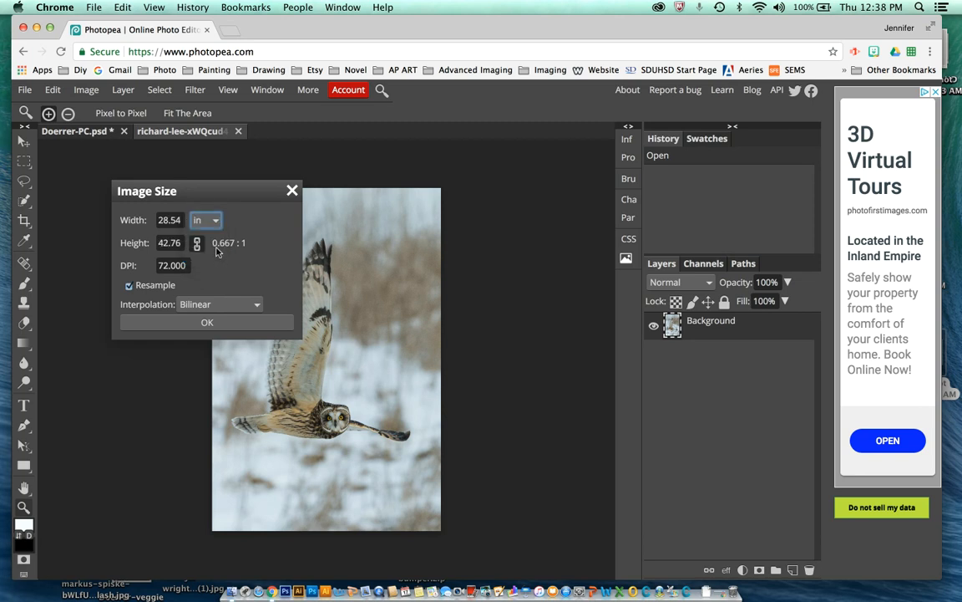
{"action": "left_click", "coordinate": [174, 220]}
{"action": "key", "text": "BackSpace"}
{"action": "key", "text": "BackSpace"}
{"action": "key", "text": "BackSpace"}
{"action": "key", "text": "BackSpace"}
{"action": "key", "text": "BackSpace"}
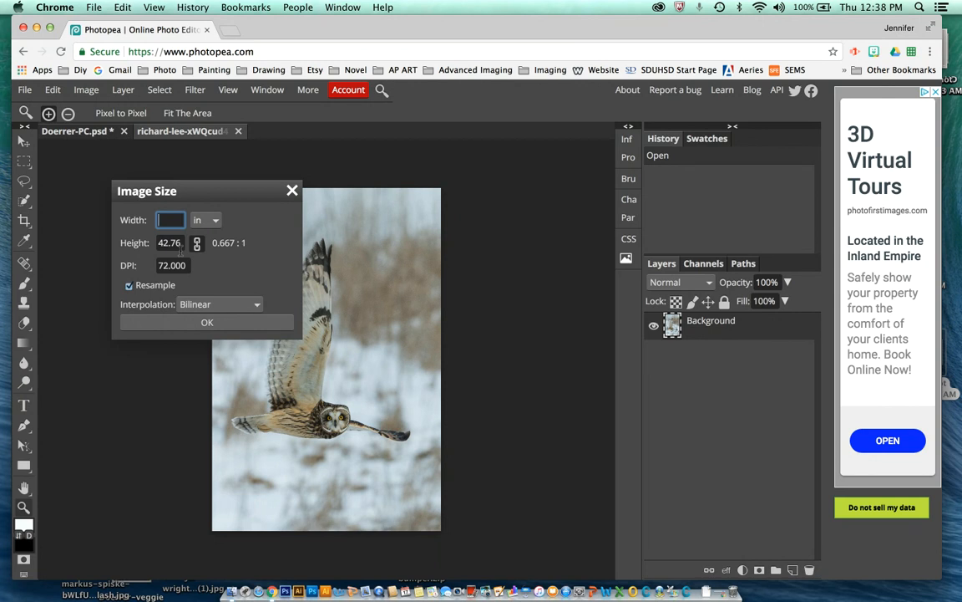
{"action": "type", "text": "15"}
{"action": "left_click", "coordinate": [248, 270]}
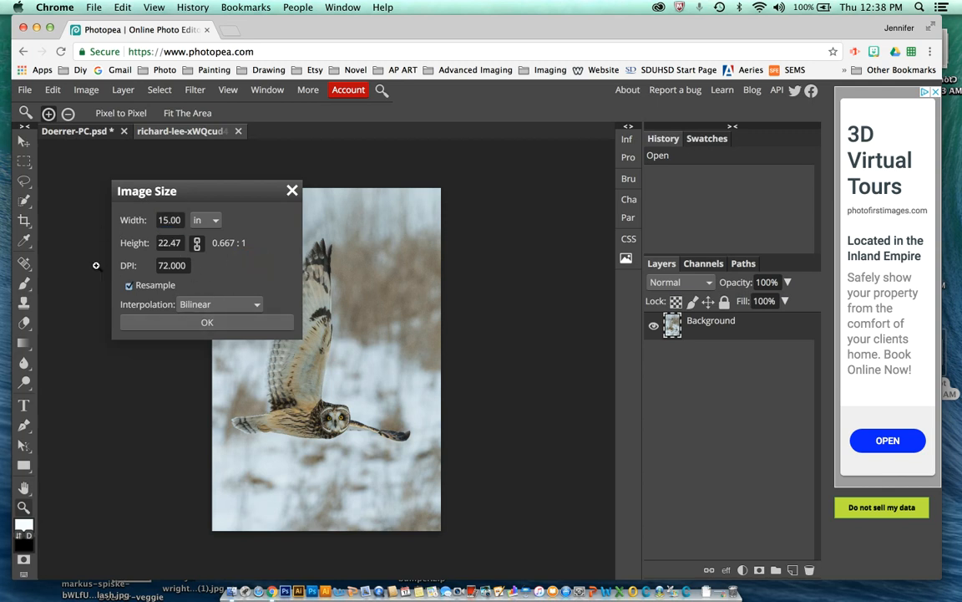
{"action": "left_click", "coordinate": [231, 327]}
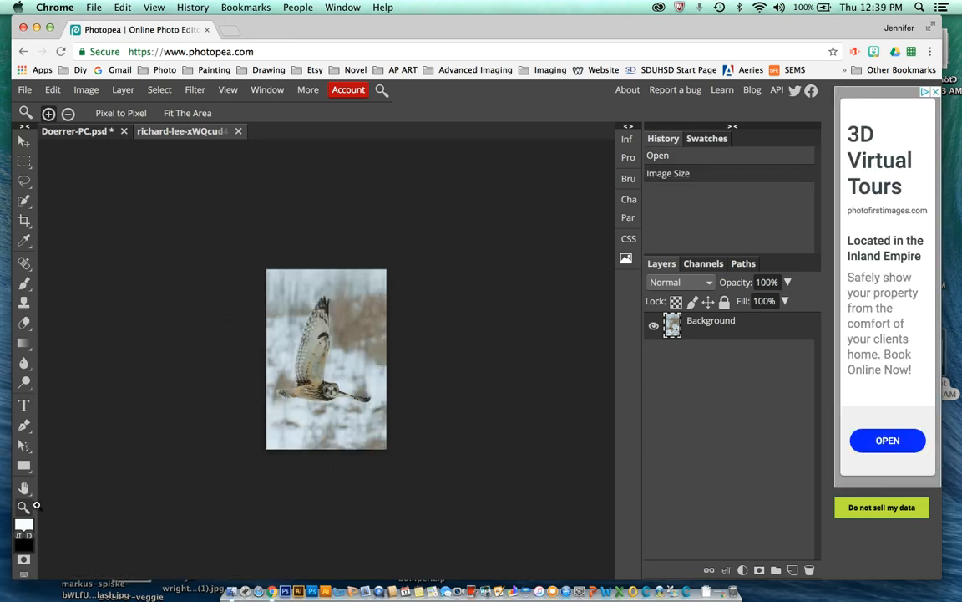
- Select the whole owl, including its wings and tail, with the Quick Selection tool
{"action": "left_click", "coordinate": [333, 387]}
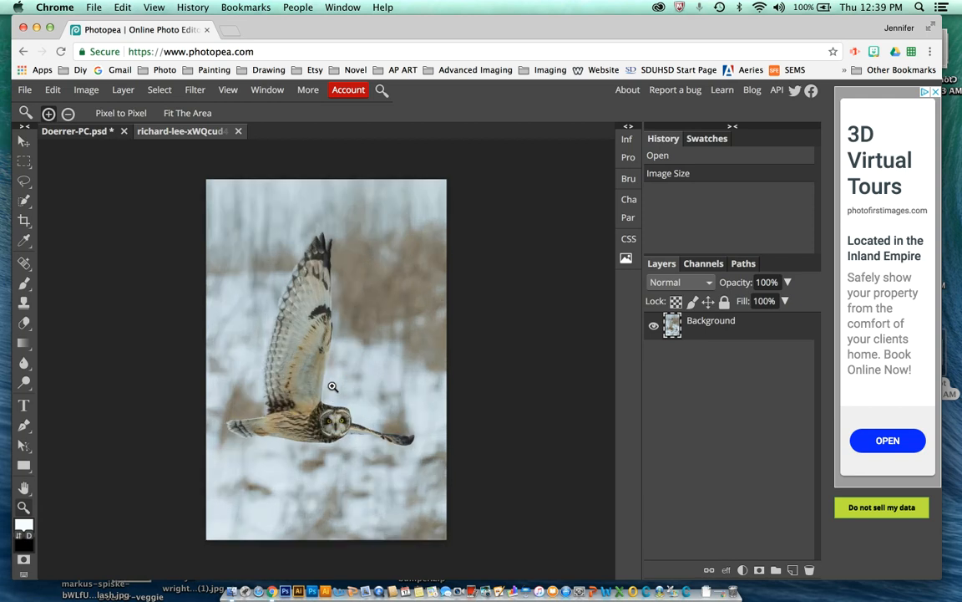
{"action": "left_click", "coordinate": [333, 387]}
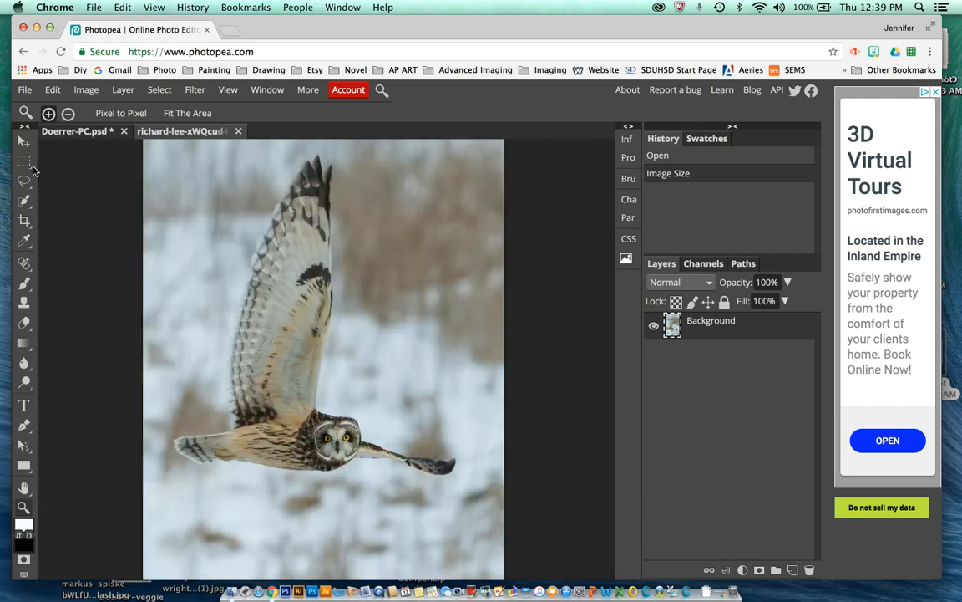
{"action": "left_click", "coordinate": [25, 201]}
{"action": "left_click_drag", "start_coordinate": [25, 201], "coordinate": [95, 224]}
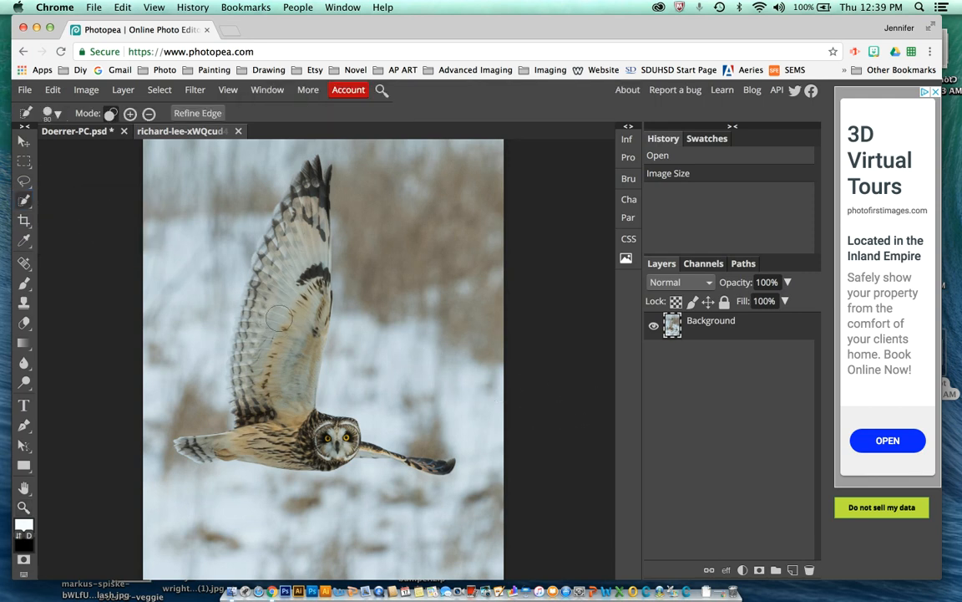
{"action": "left_click", "coordinate": [289, 232]}
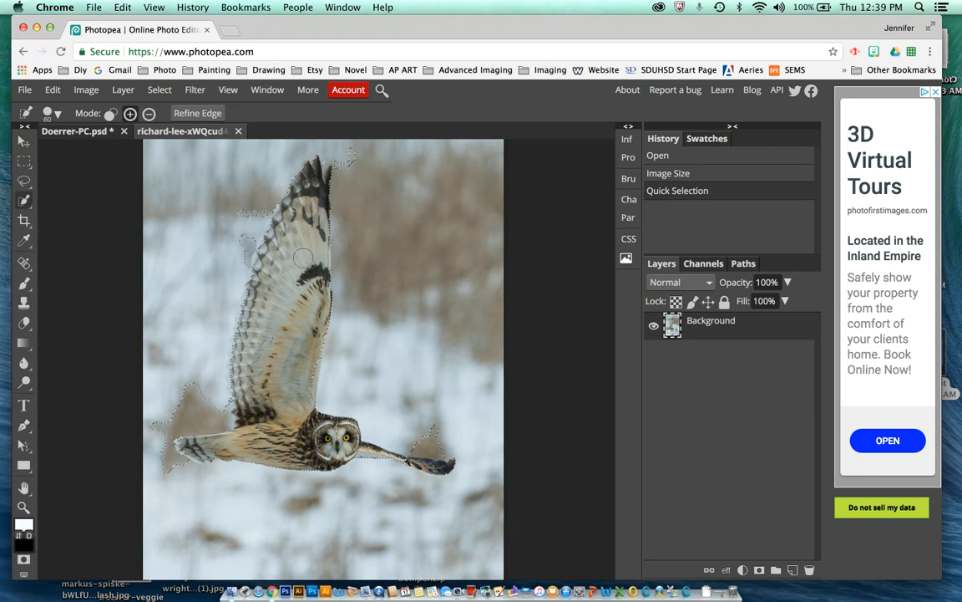
- Subtract the background patch beside the upper wing tip from the selection and add the lost owl areas back
{"action": "left_click", "coordinate": [149, 113]}
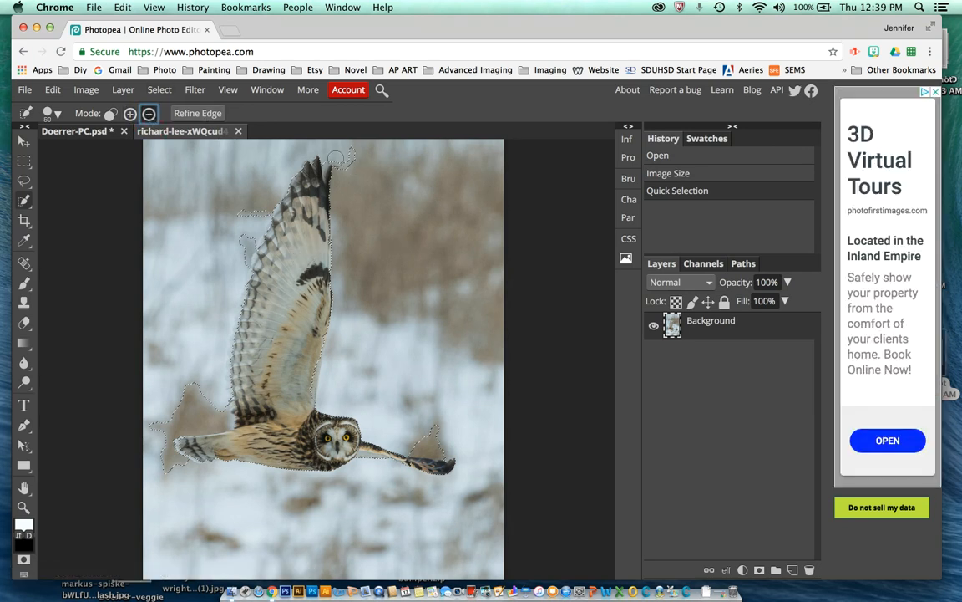
{"action": "left_click", "coordinate": [339, 157]}
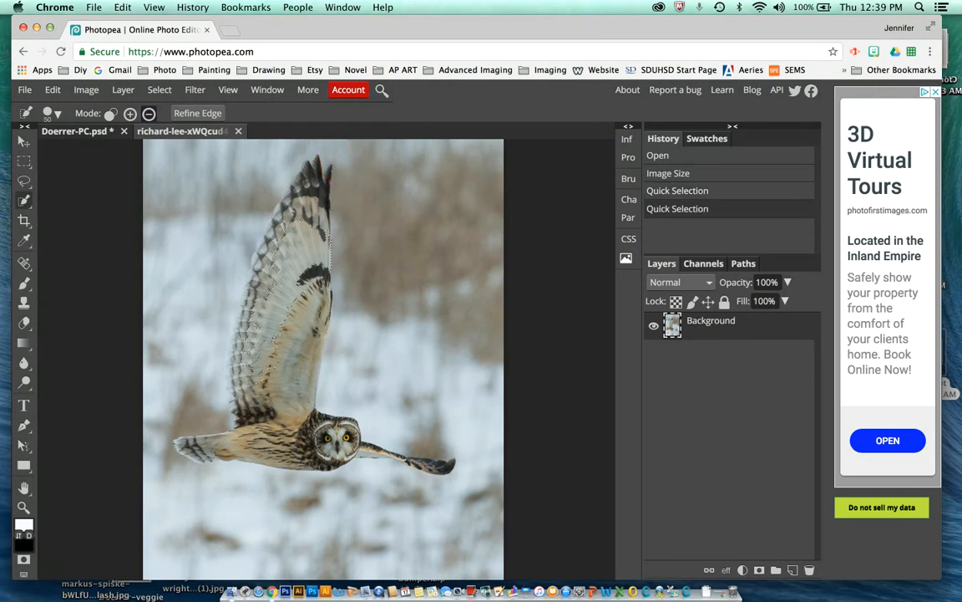
{"action": "left_click", "coordinate": [131, 112]}
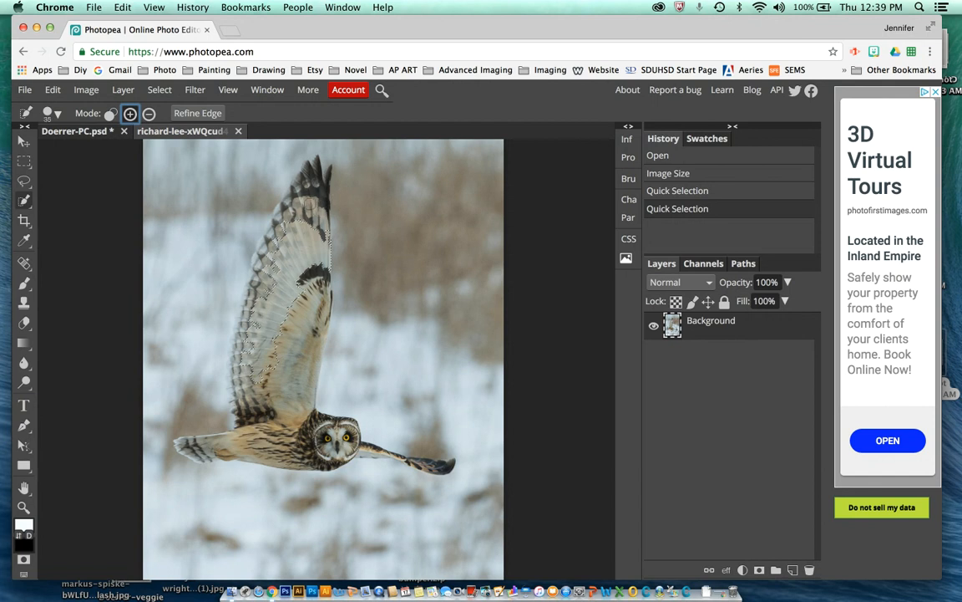
{"action": "left_click_drag", "start_coordinate": [274, 200], "coordinate": [294, 180]}
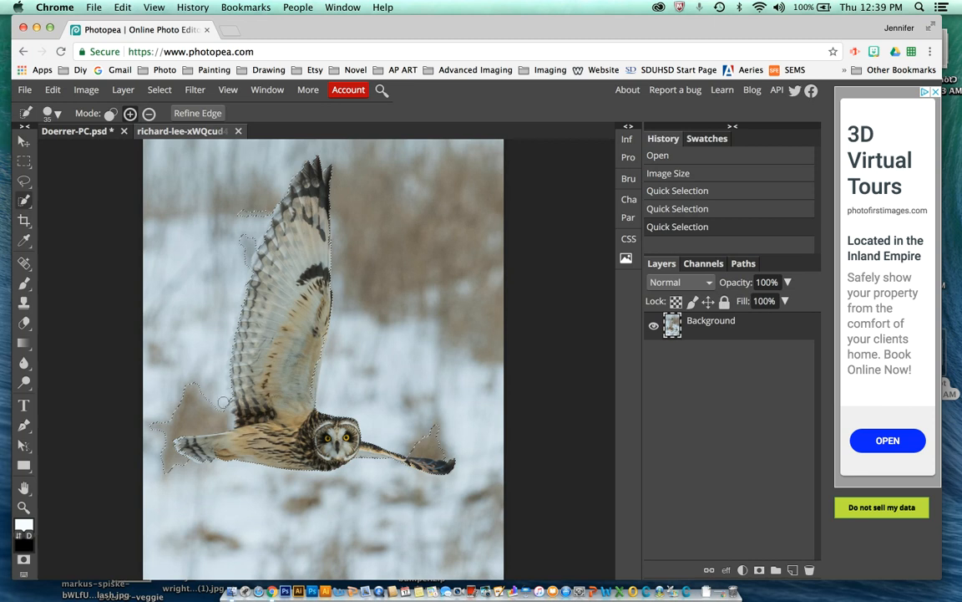
- Subtract the background patches above the tail, beside the raised wing and by the lower wing from the owl selection
{"action": "left_click", "coordinate": [149, 114]}
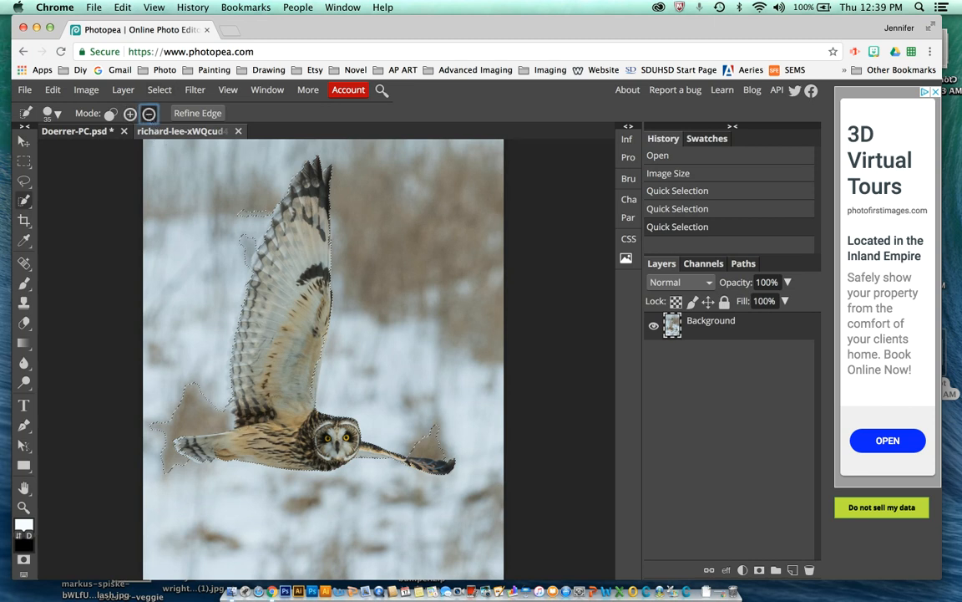
{"action": "mouse_move", "coordinate": [193, 368]}
{"action": "left_mouse_down"}
{"action": "mouse_move", "coordinate": [215, 412]}
{"action": "mouse_move", "coordinate": [182, 408]}
{"action": "left_mouse_up"}
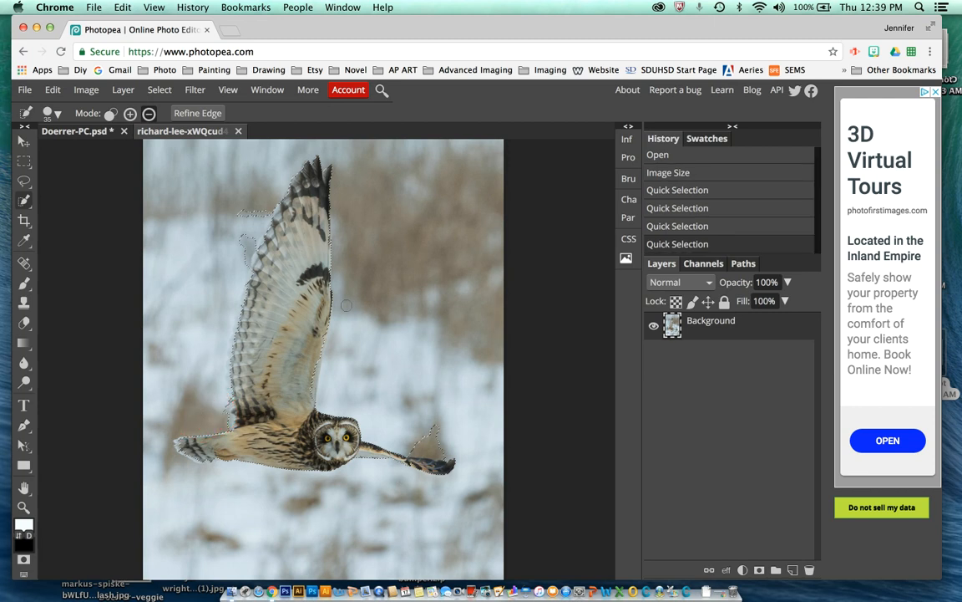
{"action": "key", "text": "bracketleft"}
{"action": "left_click", "coordinate": [244, 212]}
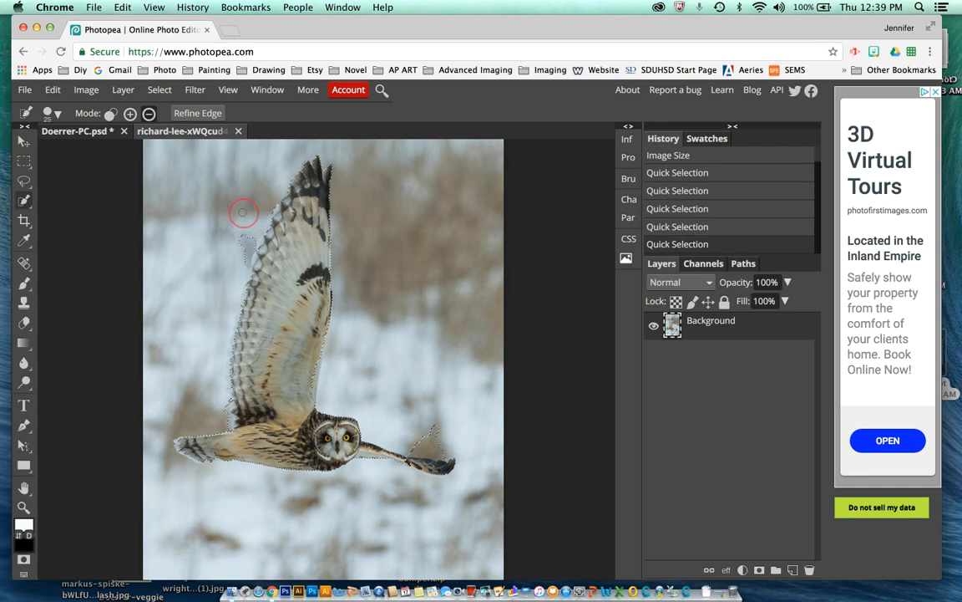
{"action": "left_click", "coordinate": [246, 229]}
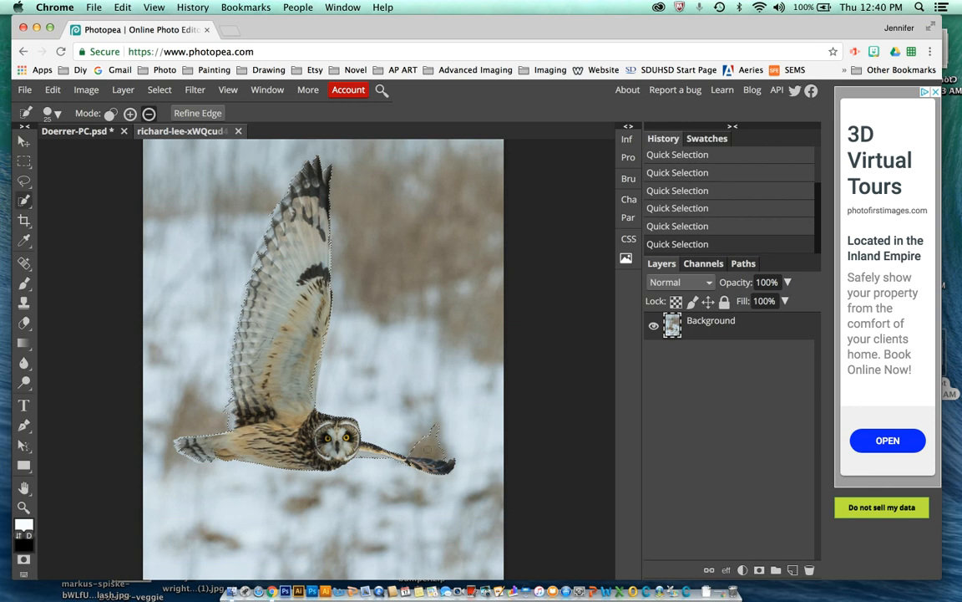
{"action": "left_click", "coordinate": [432, 451]}
- Paste the cut-out owl into the road composite as a new layer above the small deer layer
{"action": "left_click", "coordinate": [85, 132]}
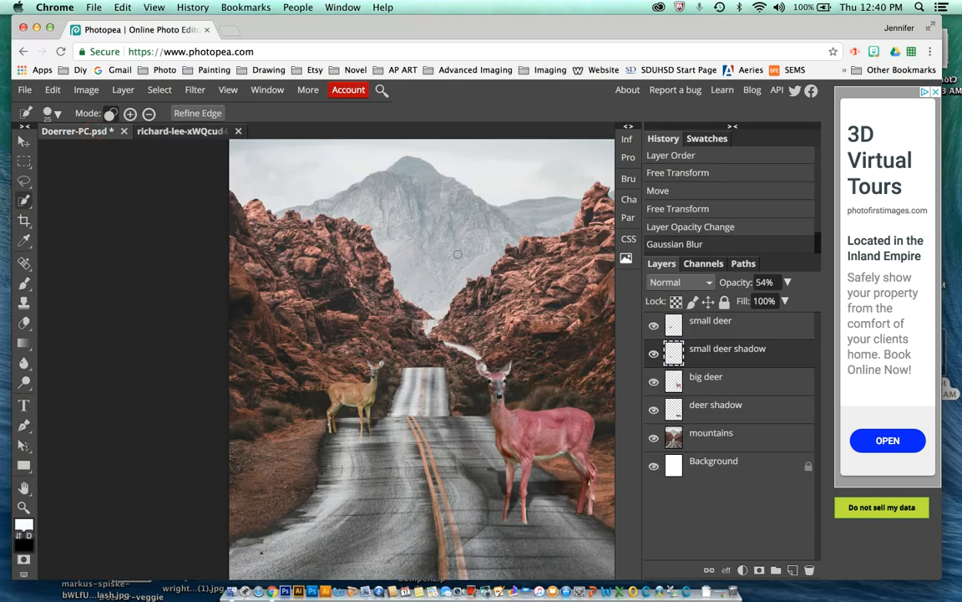
{"action": "left_click", "coordinate": [676, 323]}
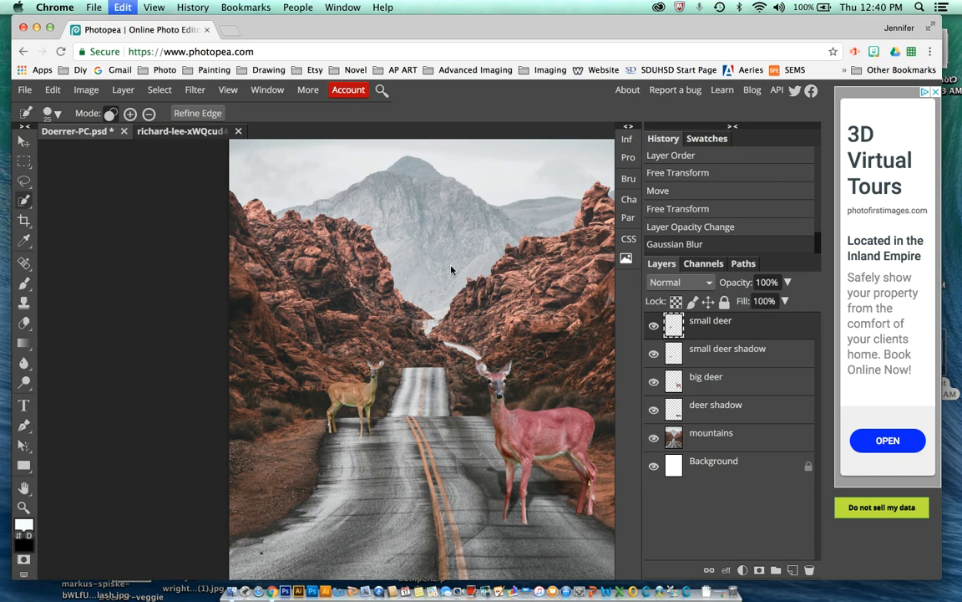
{"action": "key", "text": "super+v"}
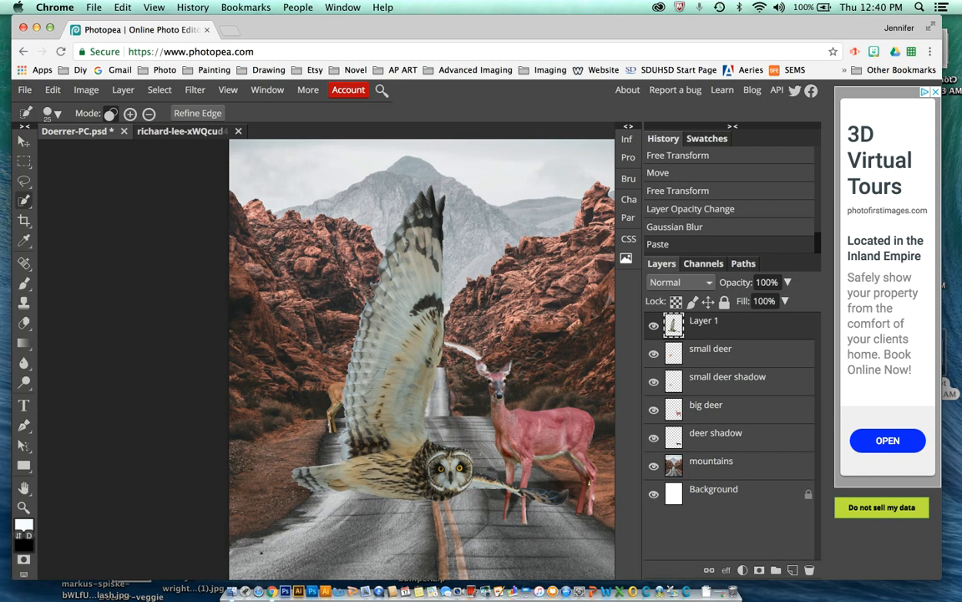
- Scale the owl to about 16.79% with Free Transform and place it in the sky beside the mountain peak
{"action": "left_click", "coordinate": [53, 90]}
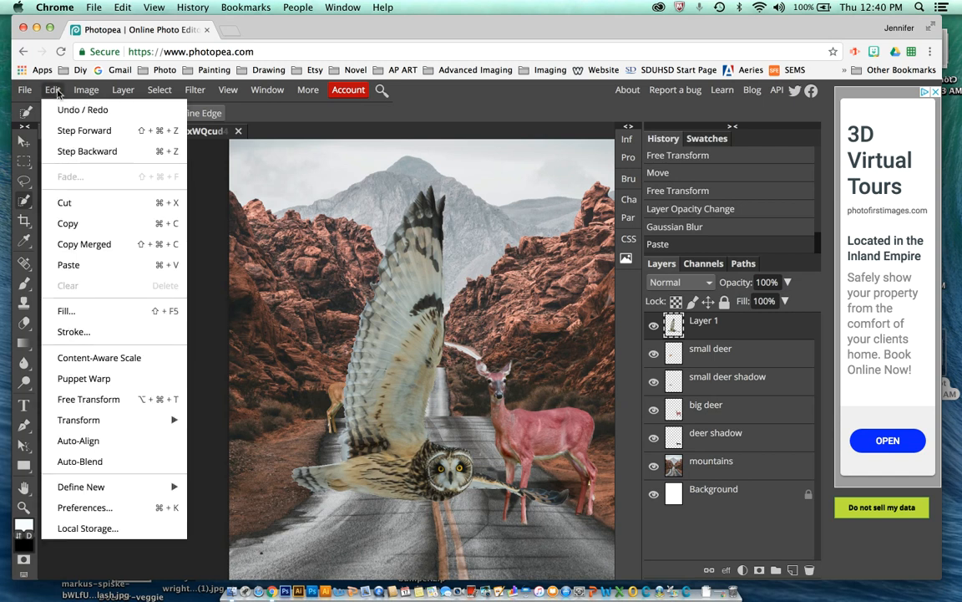
{"action": "left_click", "coordinate": [126, 399]}
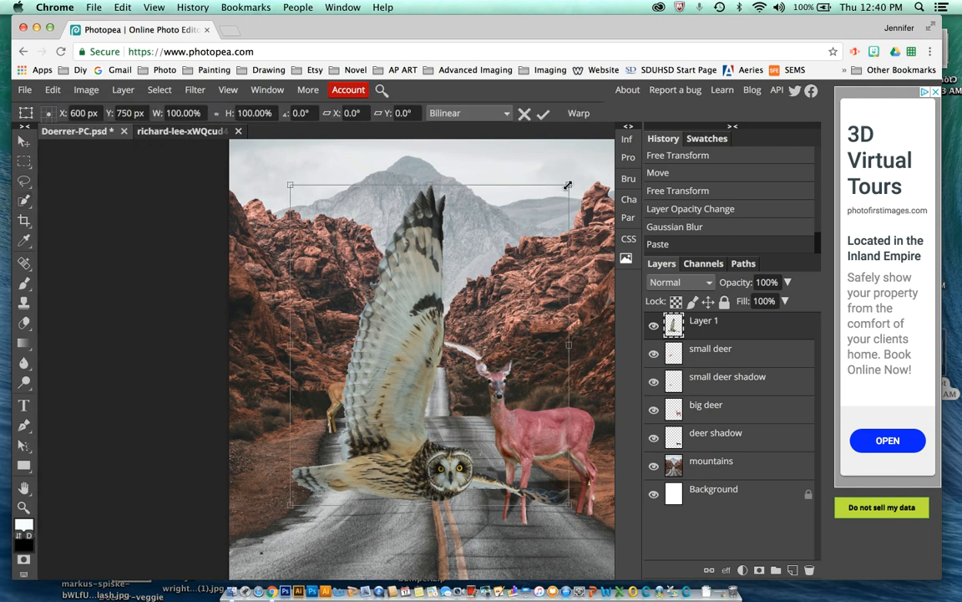
{"action": "left_click_drag", "start_coordinate": [569, 185], "coordinate": [567, 186]}
{"action": "left_click_drag", "start_coordinate": [568, 186], "coordinate": [357, 409]}
{"action": "left_click_drag", "start_coordinate": [313, 456], "coordinate": [361, 181]}
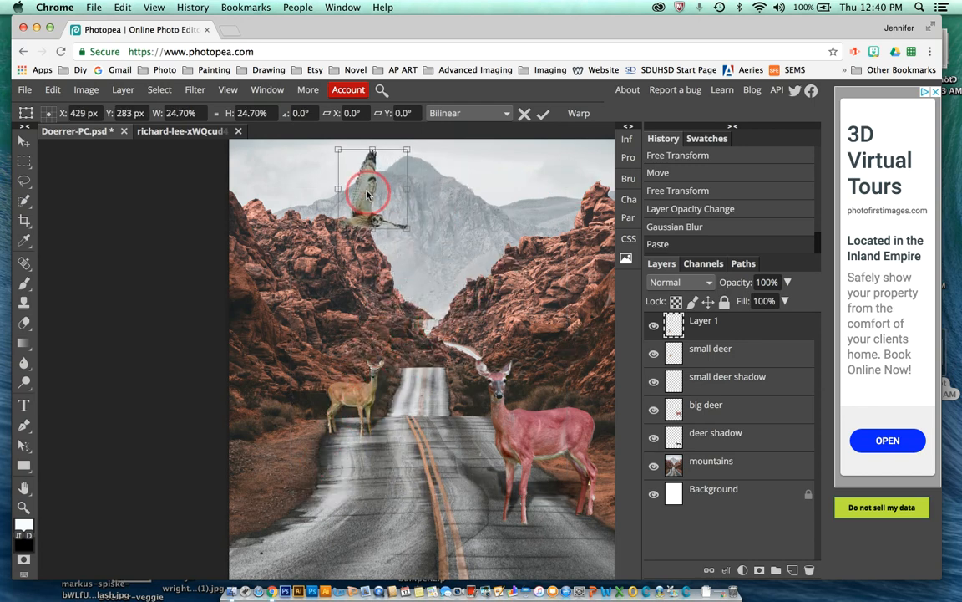
{"action": "left_click_drag", "start_coordinate": [407, 149], "coordinate": [386, 175]}
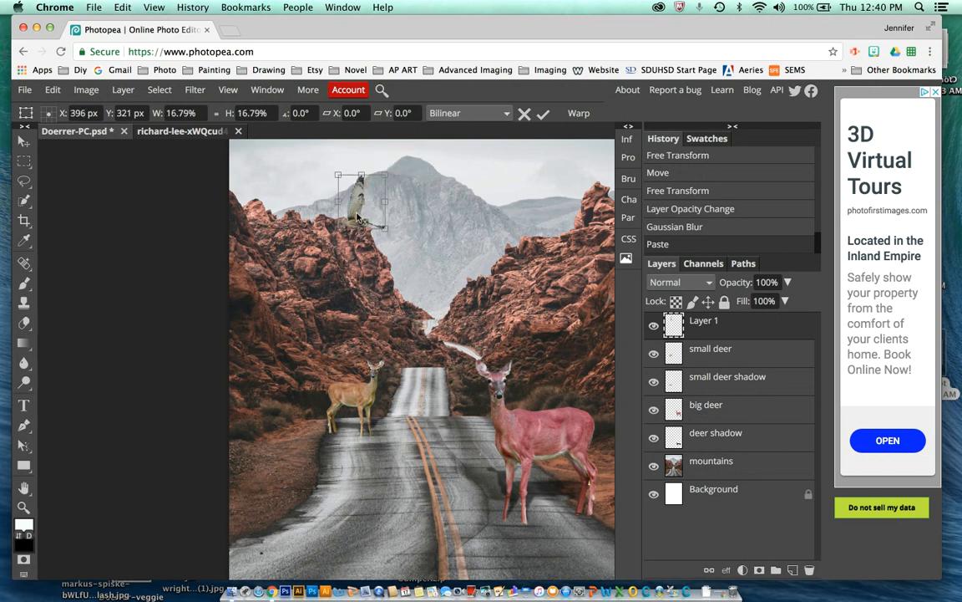
{"action": "left_click_drag", "start_coordinate": [373, 217], "coordinate": [477, 196]}
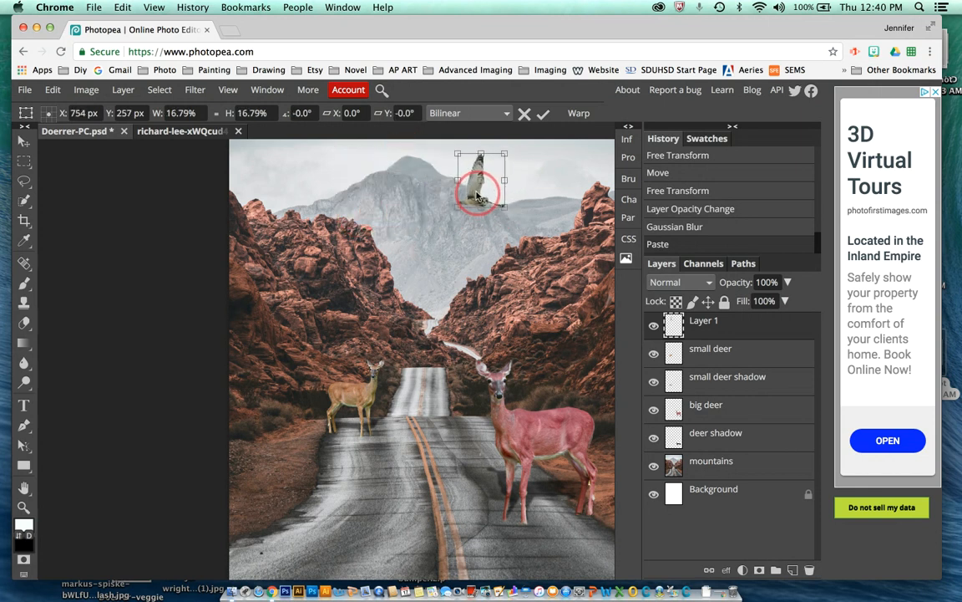
{"action": "left_click", "coordinate": [543, 114]}
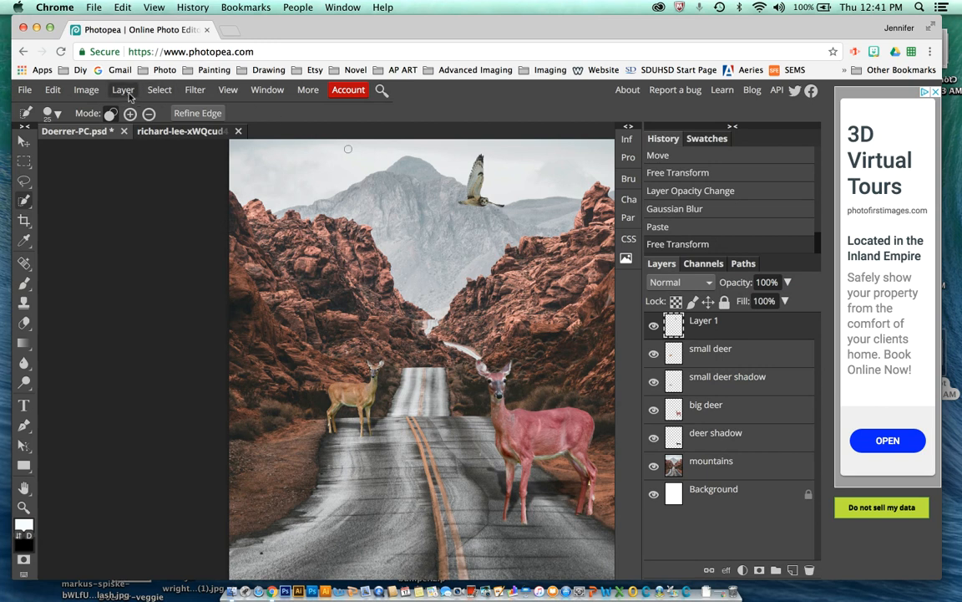
{"action": "left_click", "coordinate": [170, 92]}
{"action": "left_click", "coordinate": [426, 107]}
- Open the lightning photo, the JPEG whose name ends in 3qucB7U2I7I-unsplash.jpg, from the photo composite folder
{"action": "left_click", "coordinate": [25, 90]}
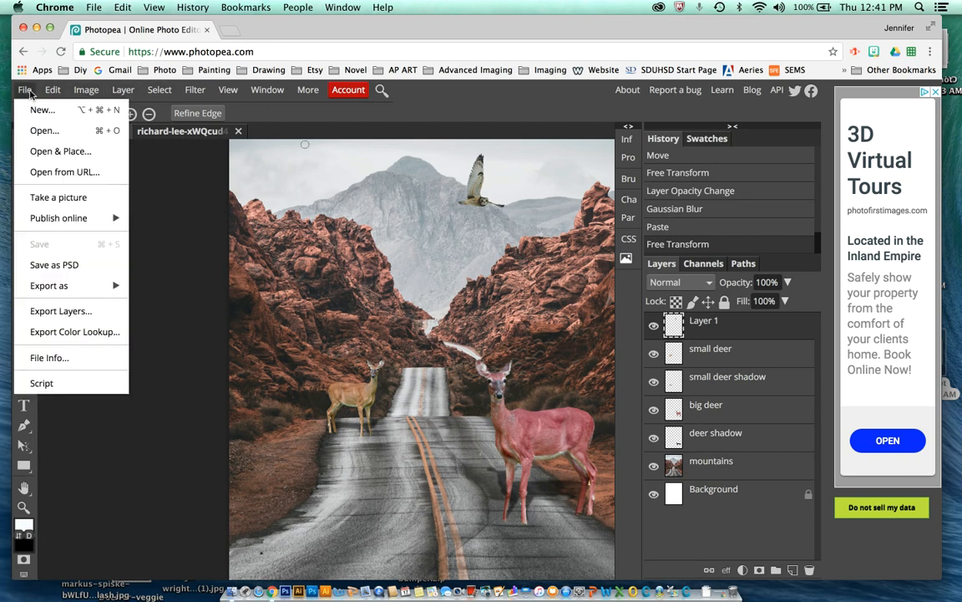
{"action": "left_click", "coordinate": [57, 130]}
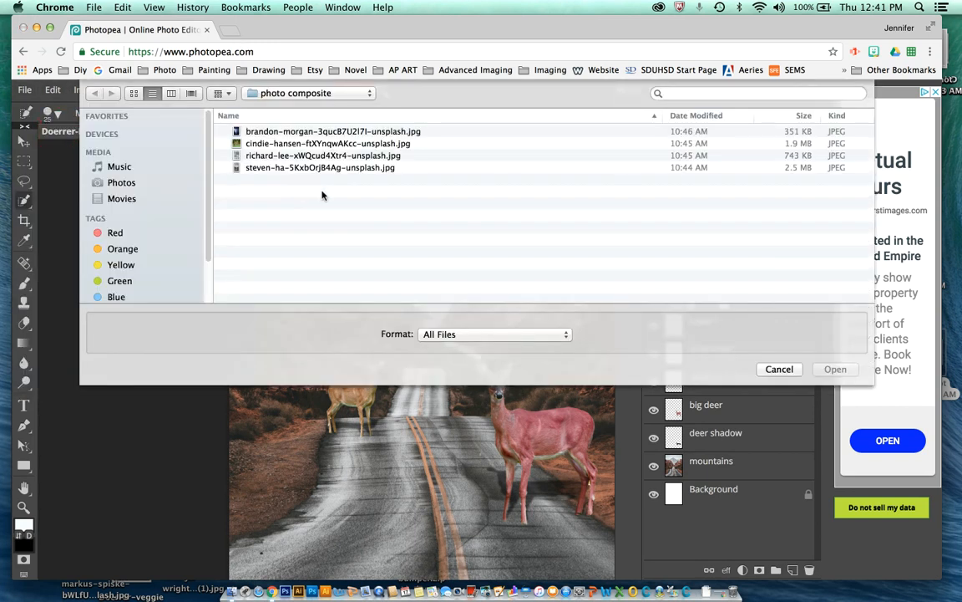
{"action": "left_click", "coordinate": [330, 133]}
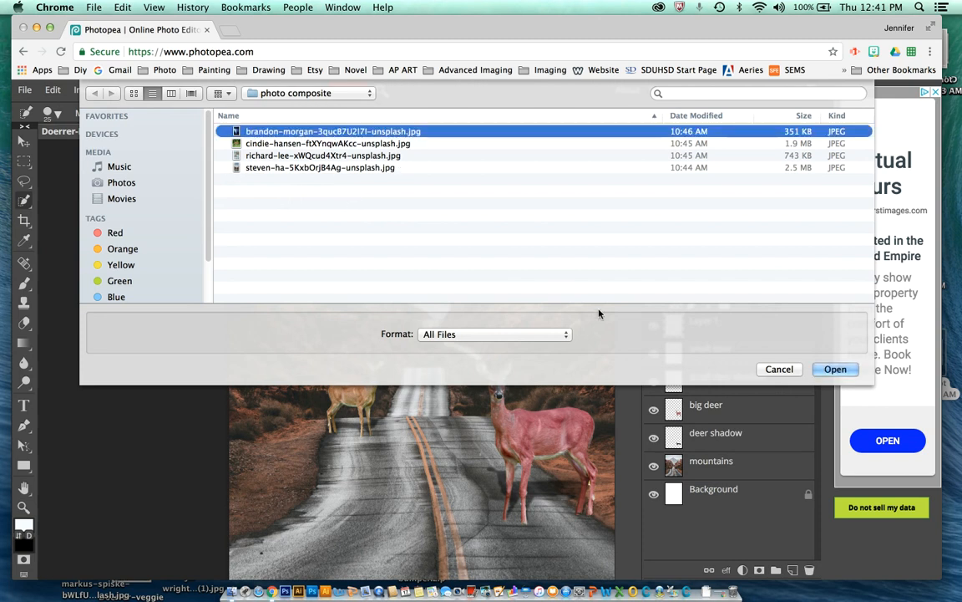
{"action": "left_click", "coordinate": [834, 370]}
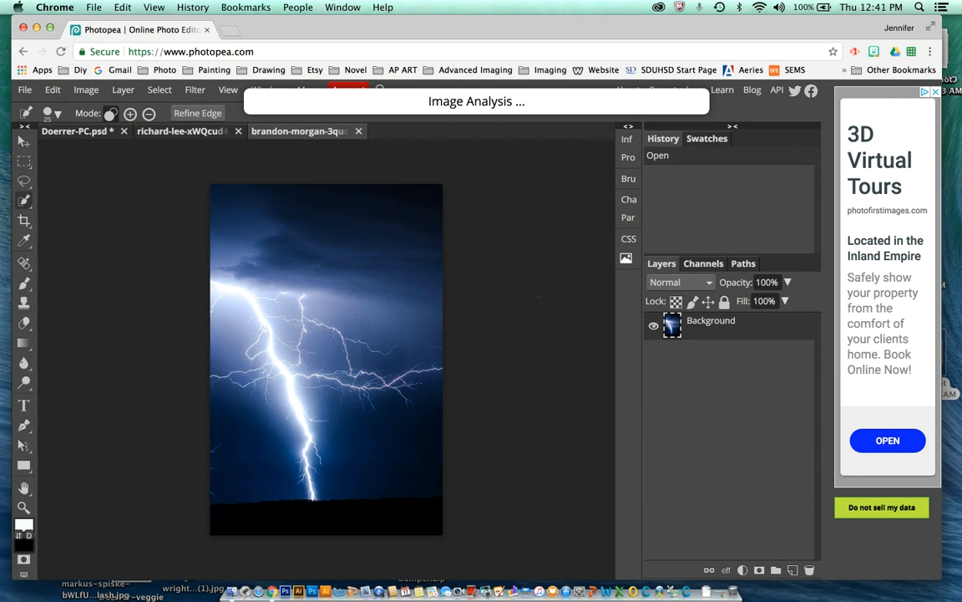
- Select the full-width area of the lightning photo above the dark ground with a rectangular marquee
{"action": "left_click", "coordinate": [24, 160]}
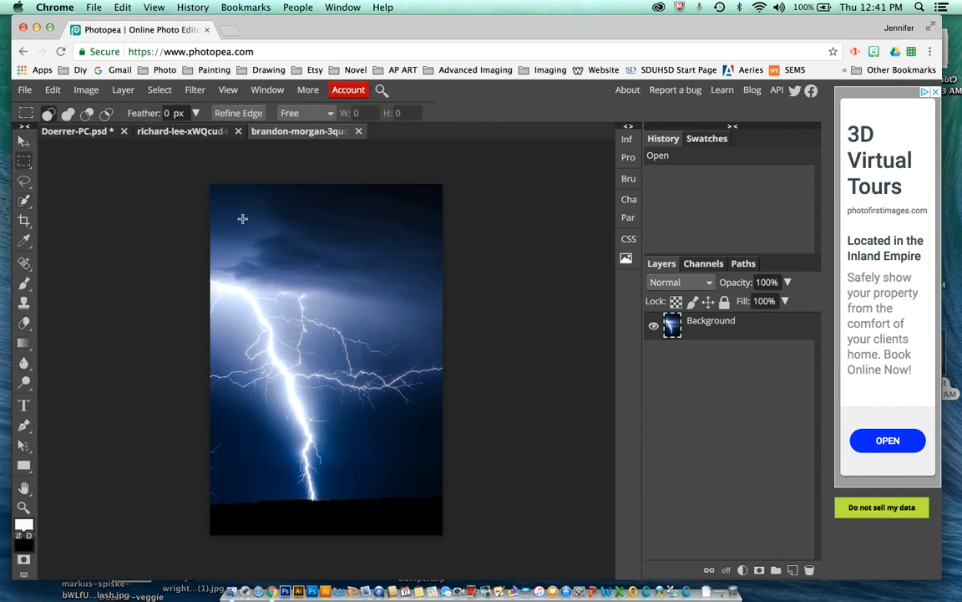
{"action": "left_click", "coordinate": [210, 184]}
{"action": "left_click_drag", "start_coordinate": [209, 184], "coordinate": [440, 497]}
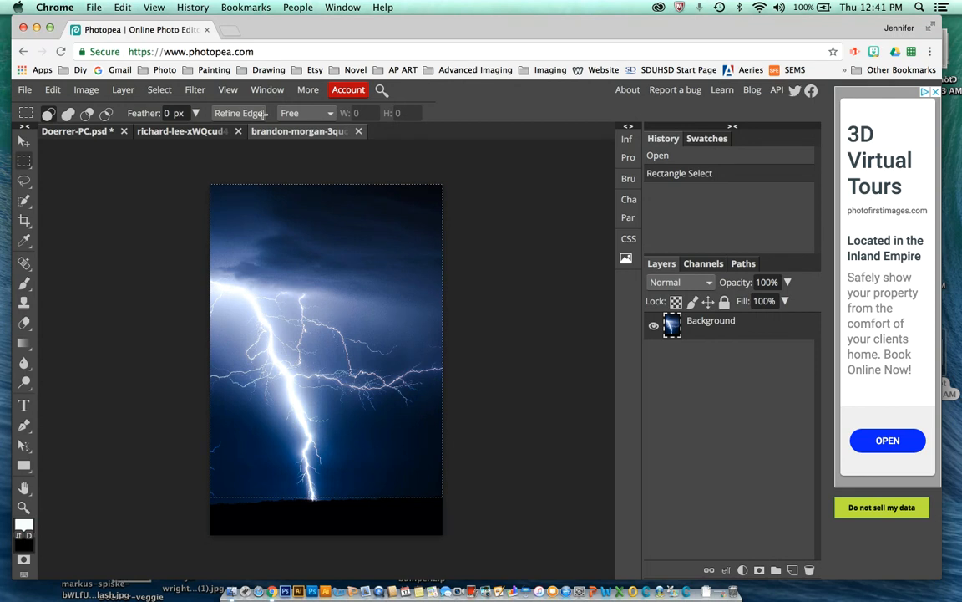
- Return to the road composite document and rename the owl's layer to "owl"
{"action": "left_click", "coordinate": [75, 131]}
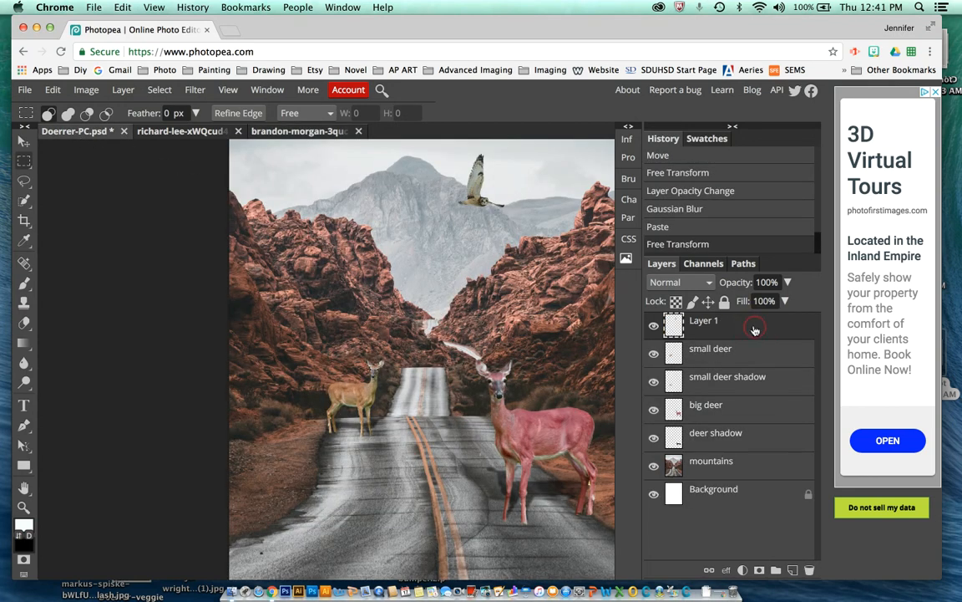
{"action": "double_click", "coordinate": [706, 321]}
{"action": "type", "text": "owl"}
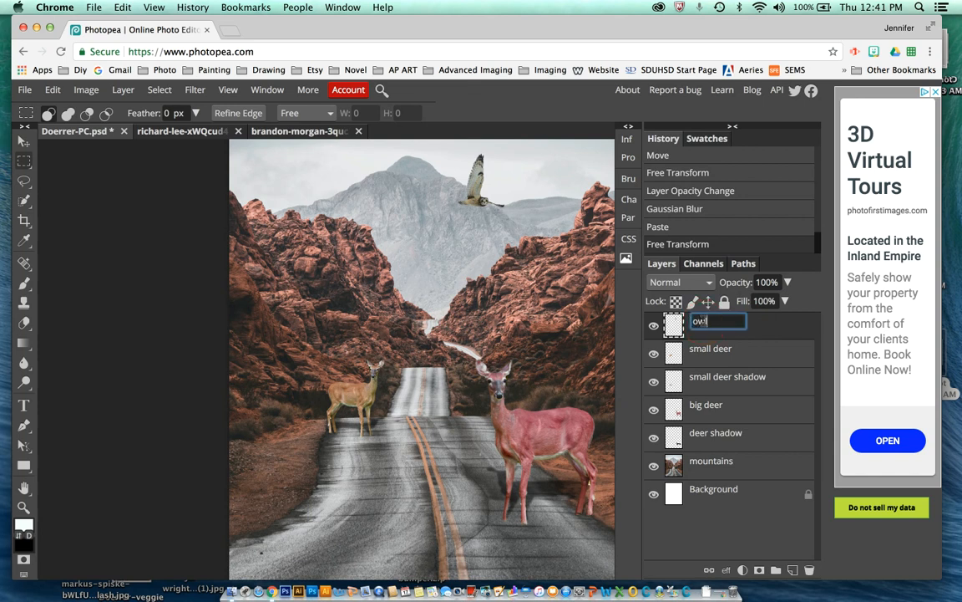
{"action": "key", "text": "Return"}
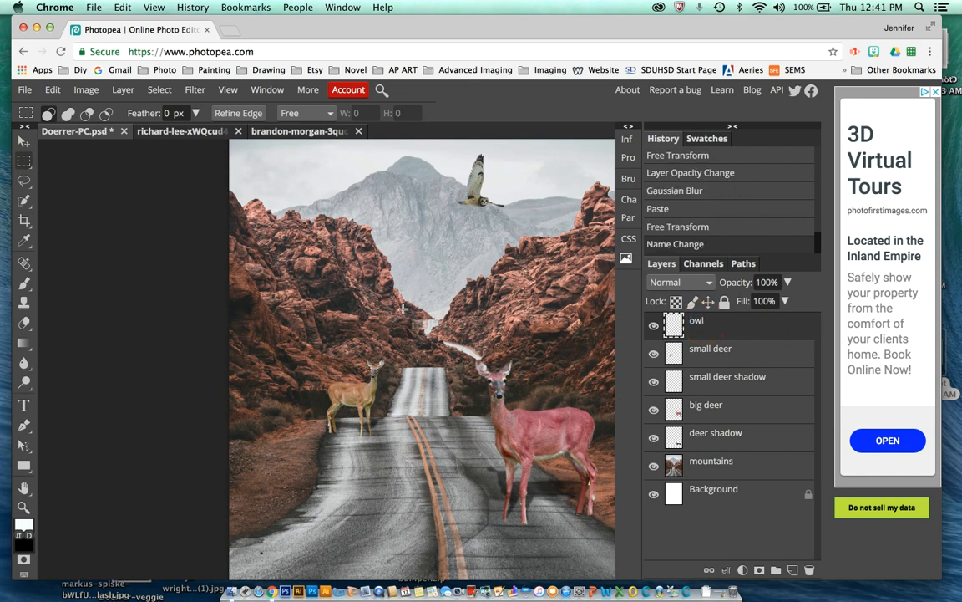
- Paste the copied lightning into the road composite as a new top layer and name it "lightning"
{"action": "key", "text": "ctrl+v"}
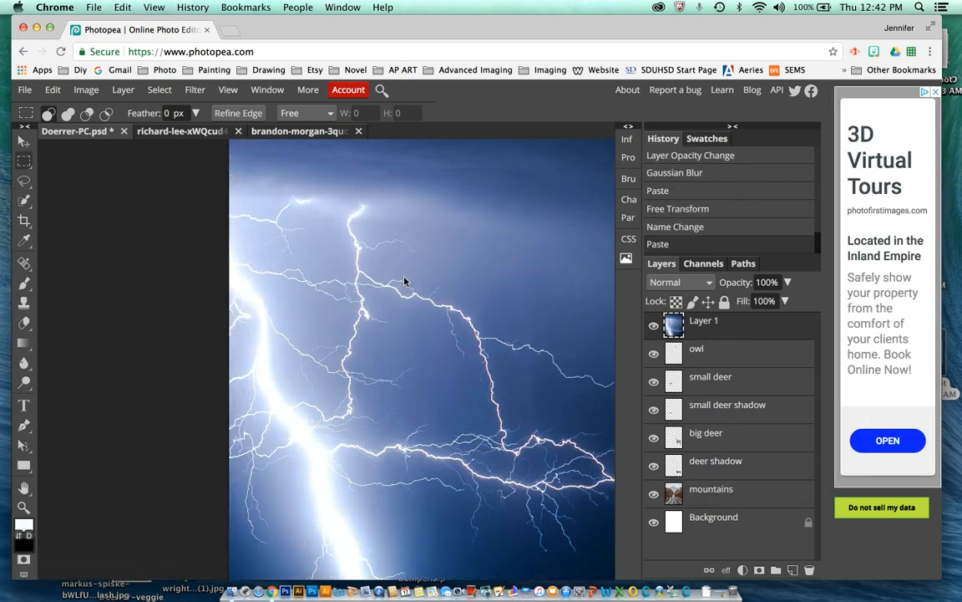
{"action": "left_click", "coordinate": [712, 325]}
{"action": "double_click", "coordinate": [711, 326]}
{"action": "type", "text": "lightning"}
{"action": "key", "text": "Return"}
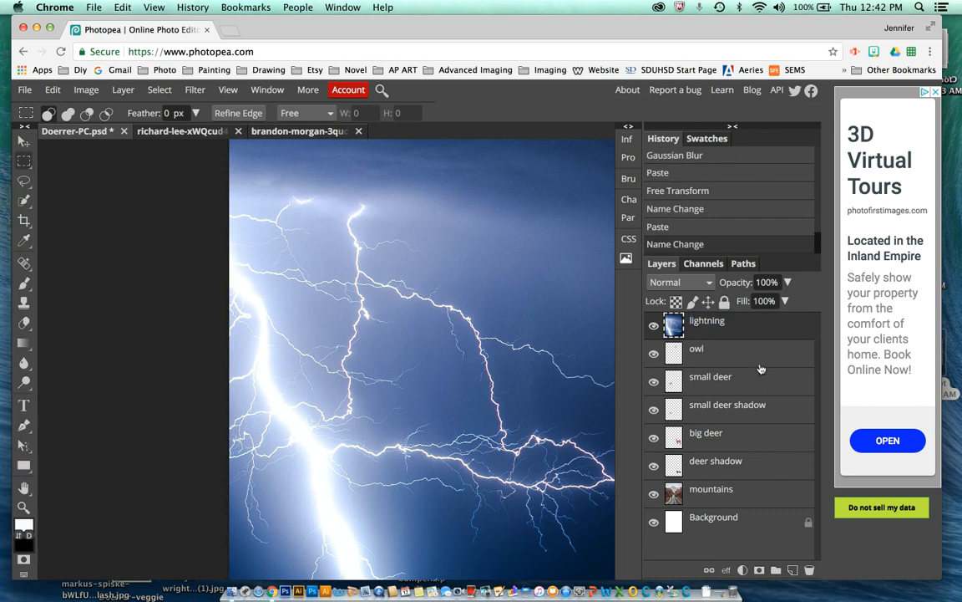
- Lower the lightning layer's opacity to 70% and try the Dissolve, Darken and Multiply blend modes on it
{"action": "left_click", "coordinate": [787, 282]}
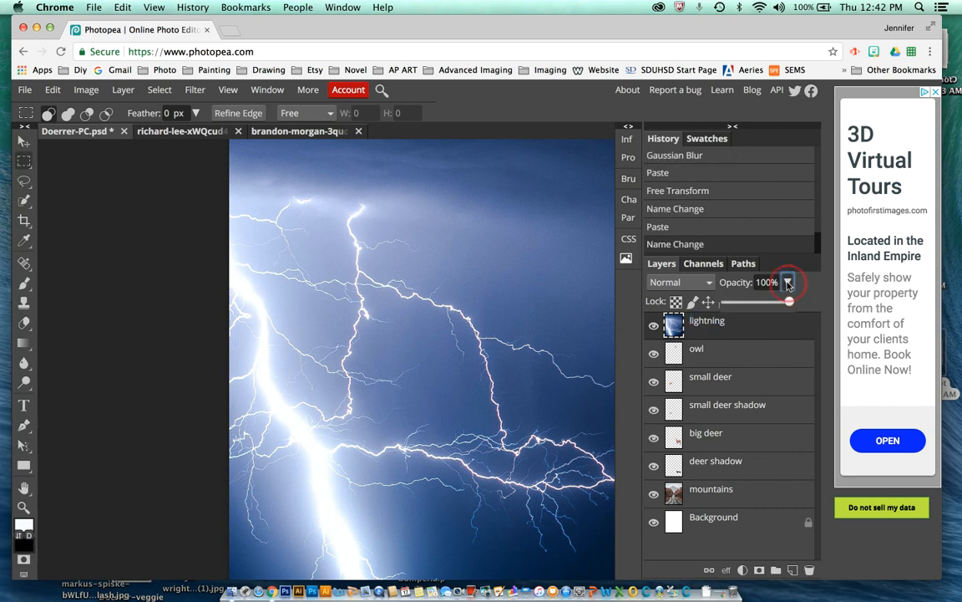
{"action": "left_click_drag", "start_coordinate": [784, 304], "coordinate": [771, 304]}
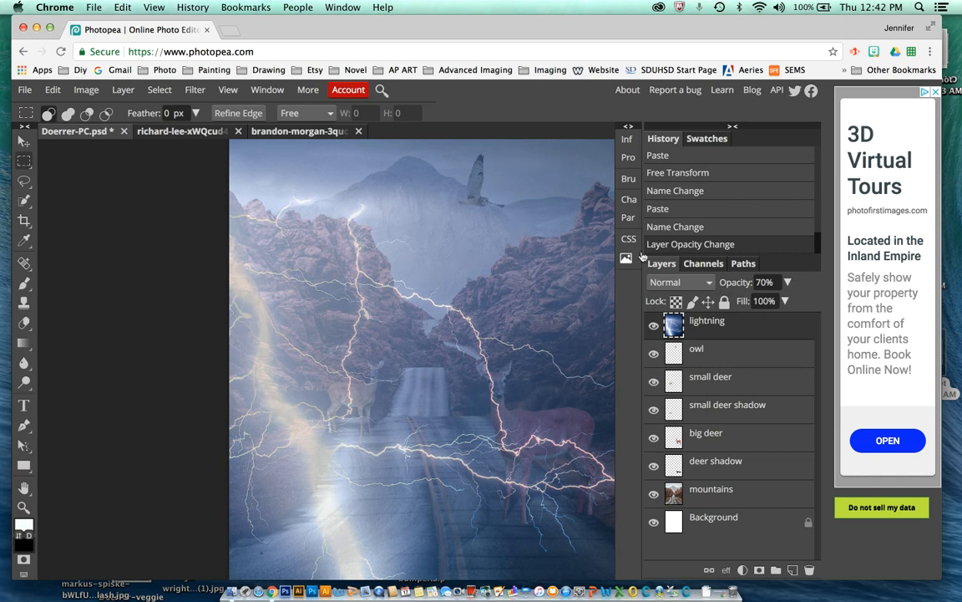
{"action": "left_click", "coordinate": [708, 283]}
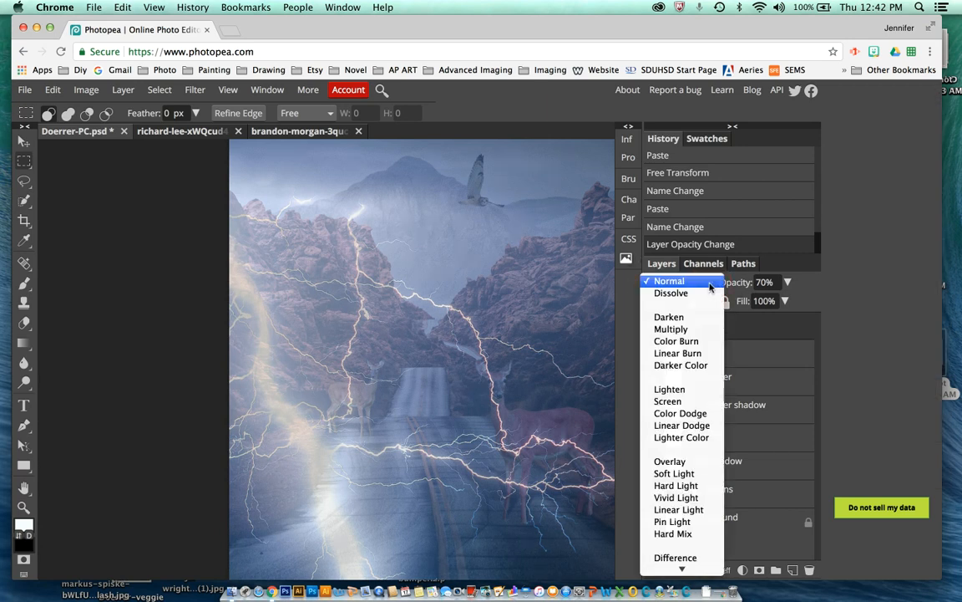
{"action": "left_click", "coordinate": [704, 293]}
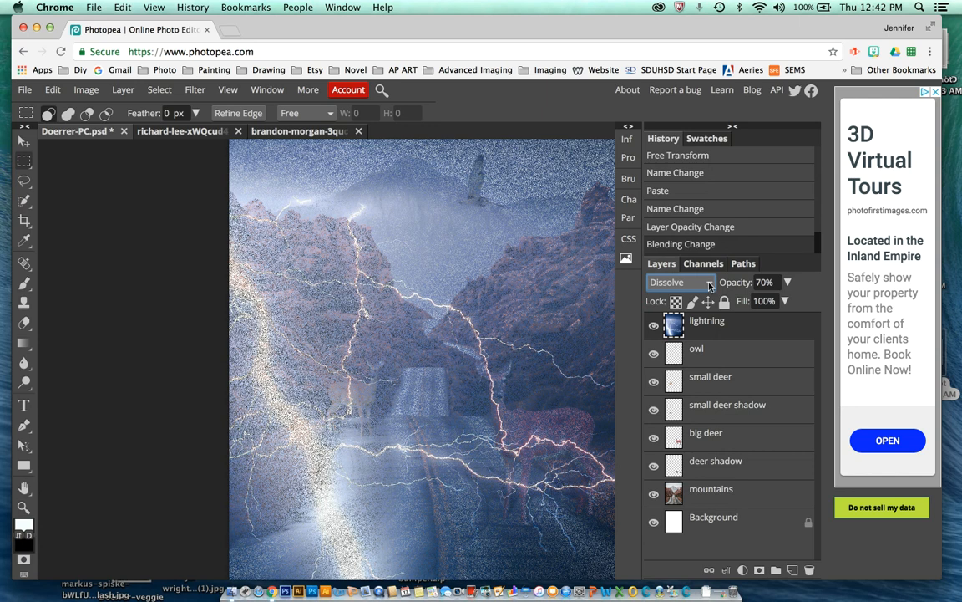
{"action": "left_click", "coordinate": [710, 284]}
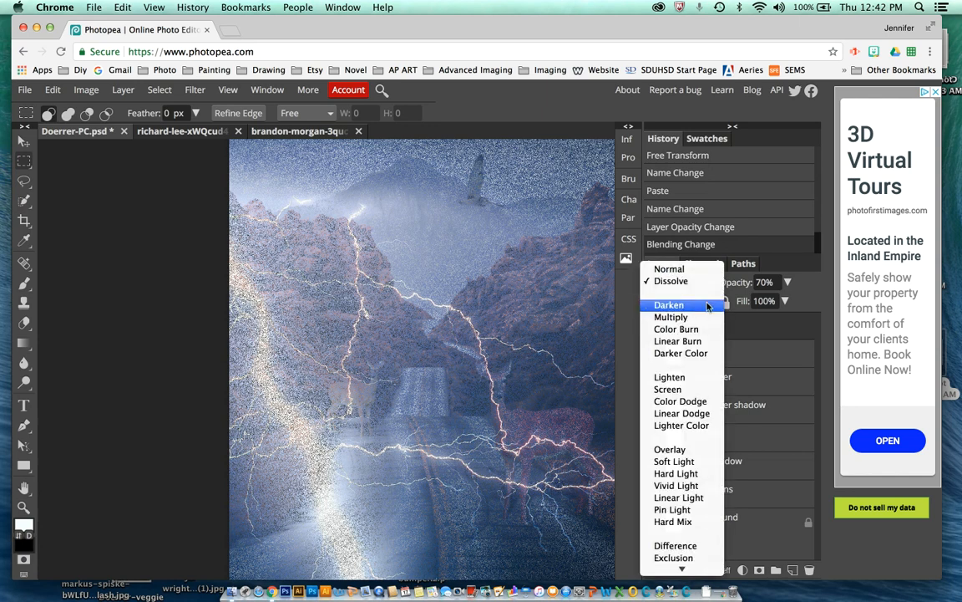
{"action": "left_click", "coordinate": [707, 305]}
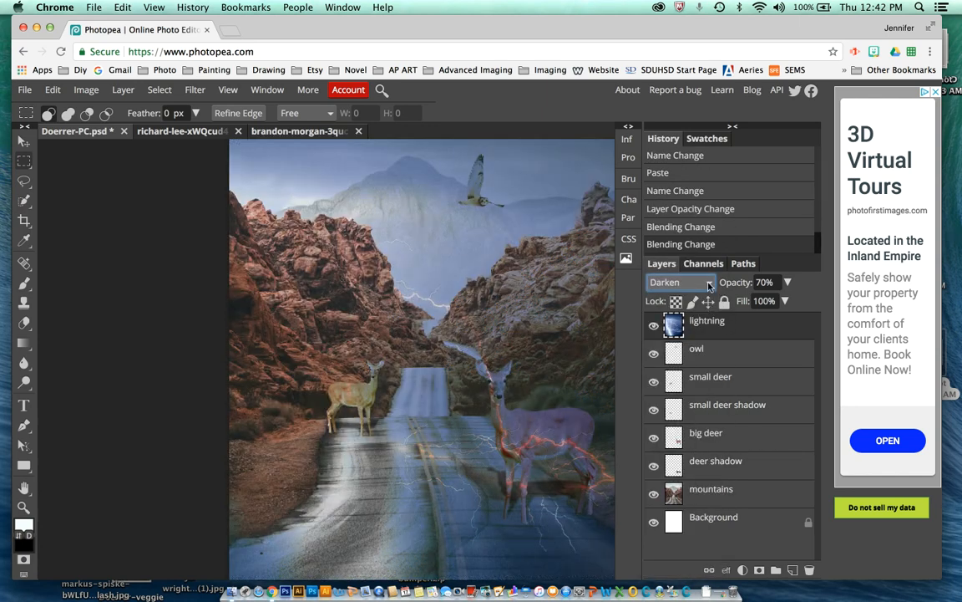
{"action": "left_click", "coordinate": [710, 285]}
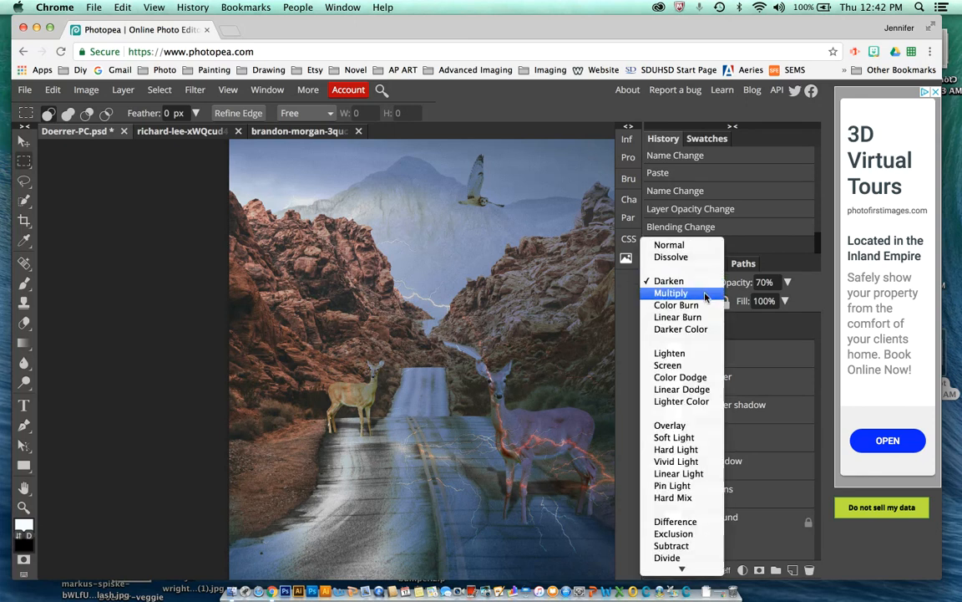
{"action": "left_click", "coordinate": [706, 294]}
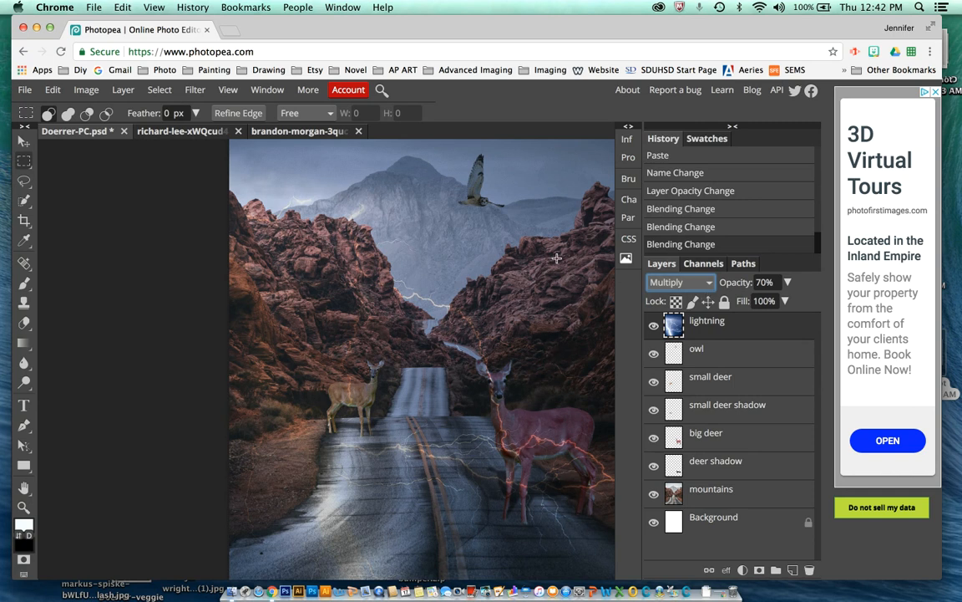
- Try the Color Burn, Linear Burn and Darker Color blend modes on the lightning layer
{"action": "left_click", "coordinate": [707, 282]}
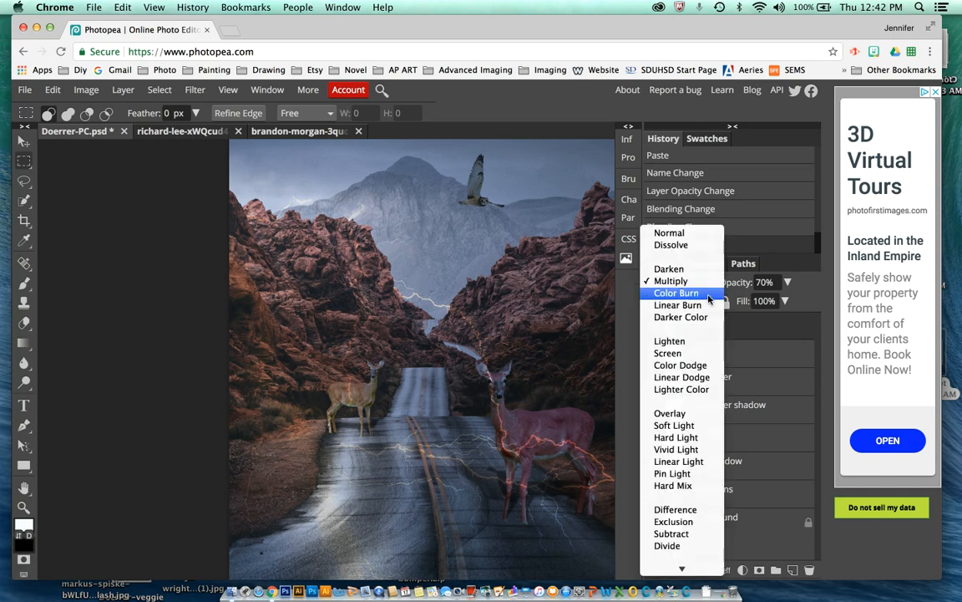
{"action": "left_click", "coordinate": [709, 294]}
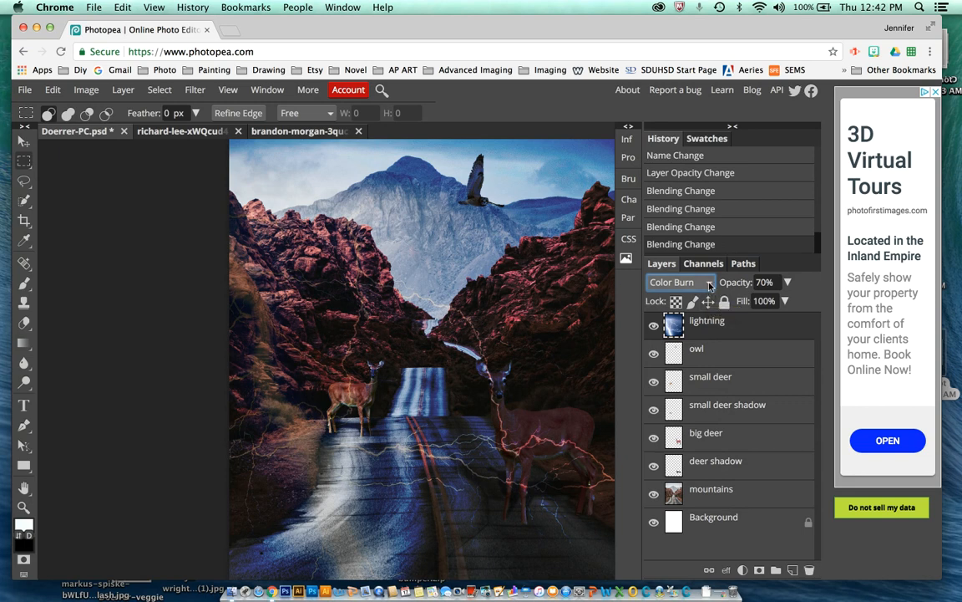
{"action": "left_click", "coordinate": [710, 284]}
{"action": "left_click", "coordinate": [708, 292]}
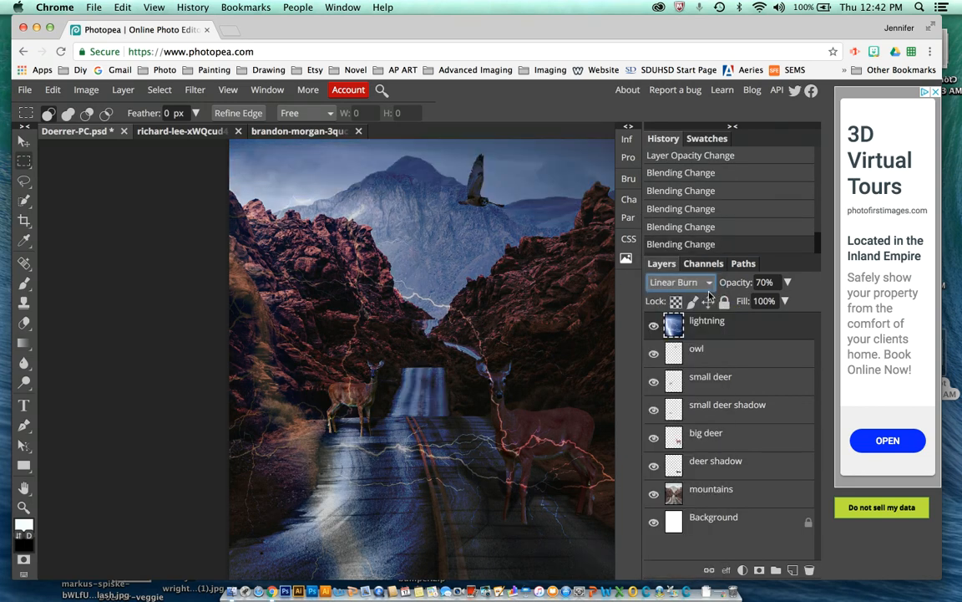
{"action": "left_click", "coordinate": [709, 286]}
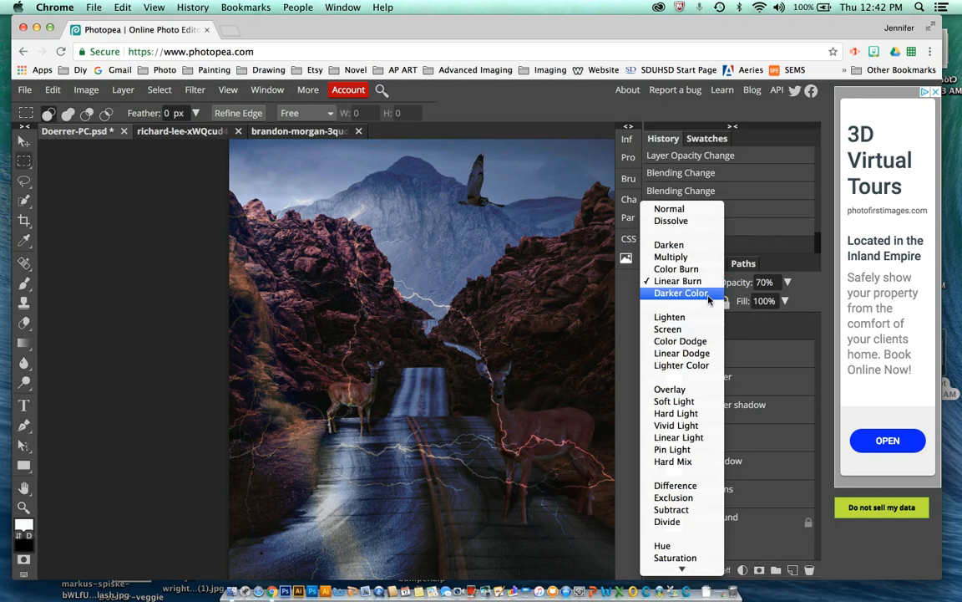
{"action": "left_click", "coordinate": [709, 293]}
- Try the Lighten, Screen, Overlay and Soft Light blend modes on the lightning layer
{"action": "left_click", "coordinate": [706, 284]}
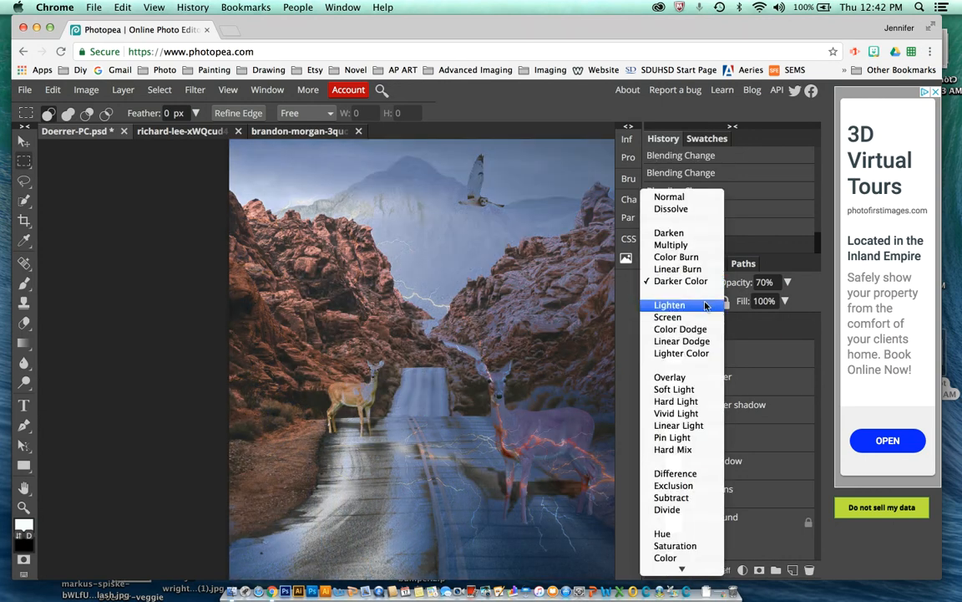
{"action": "left_click", "coordinate": [706, 305]}
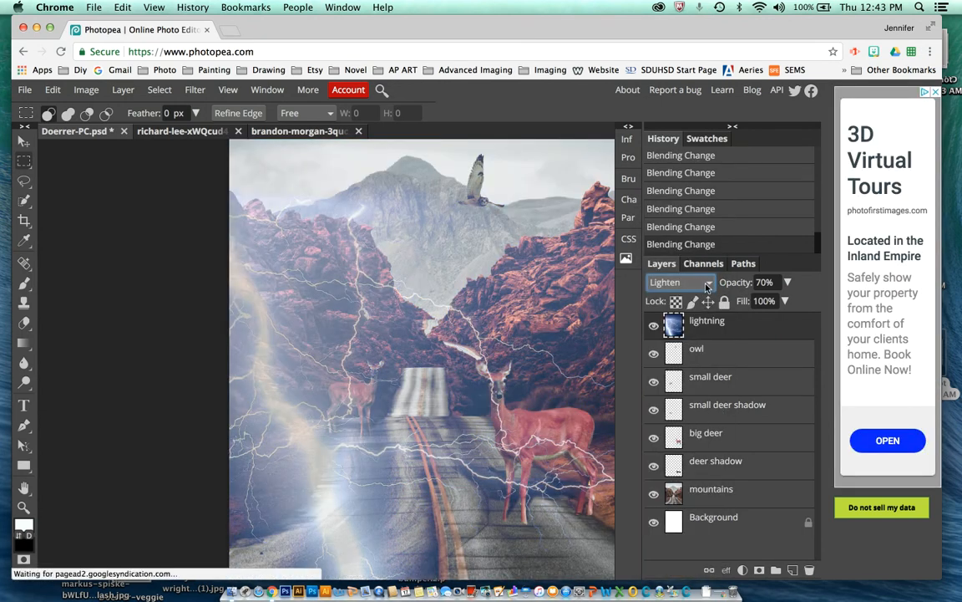
{"action": "left_click", "coordinate": [706, 285]}
{"action": "left_click", "coordinate": [707, 286]}
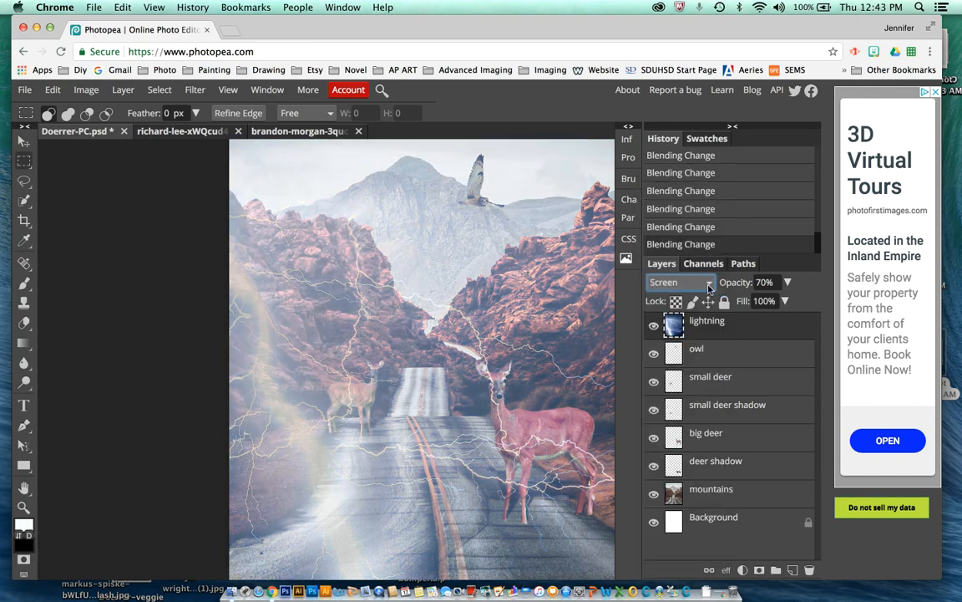
{"action": "left_click", "coordinate": [709, 287]}
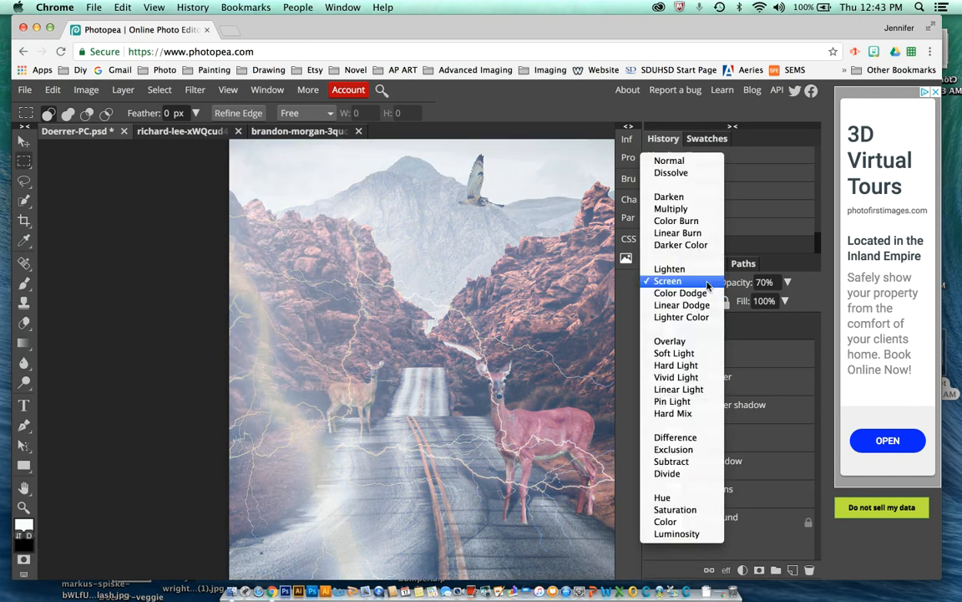
{"action": "left_click", "coordinate": [699, 341]}
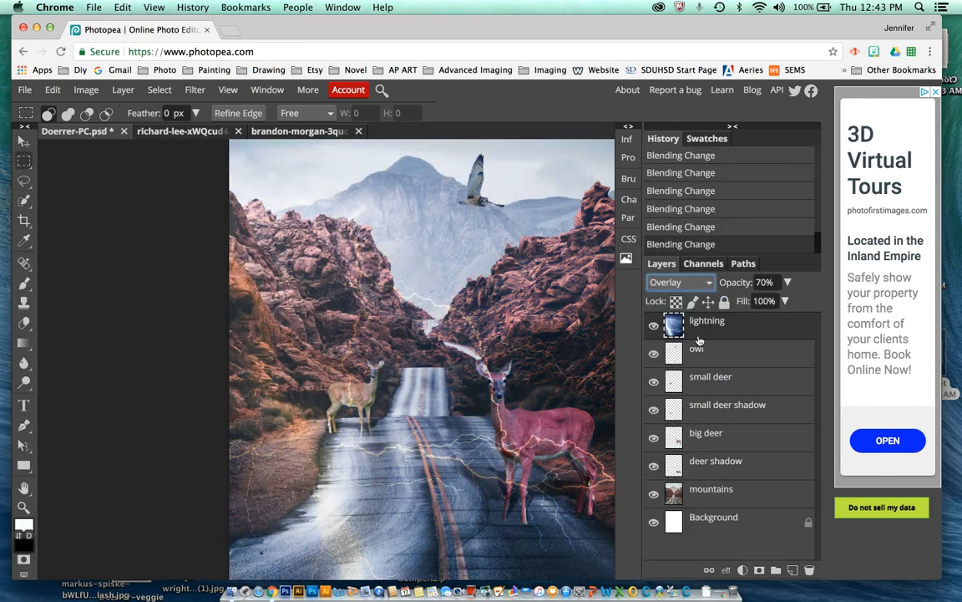
{"action": "left_click", "coordinate": [706, 284]}
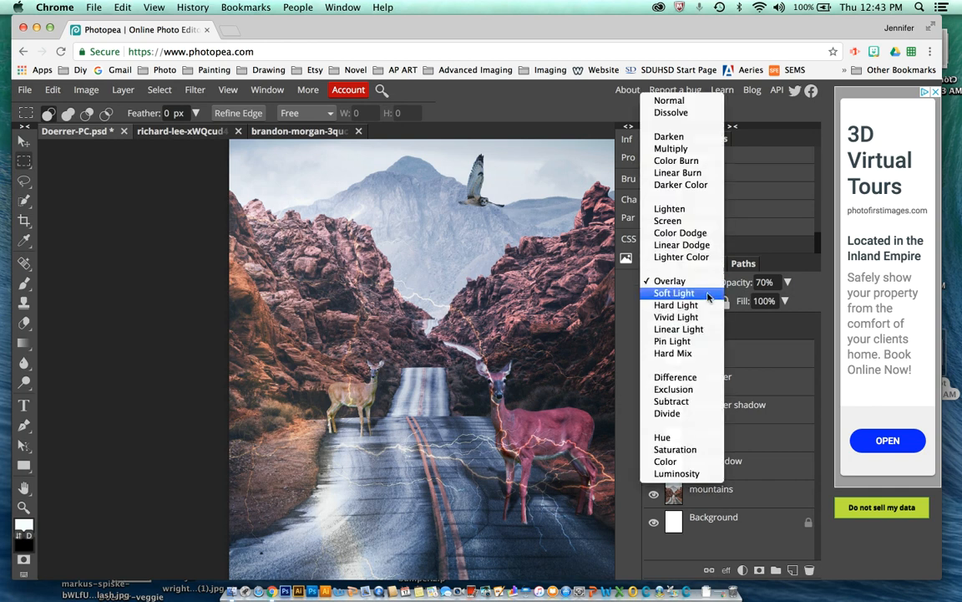
{"action": "left_click", "coordinate": [707, 294]}
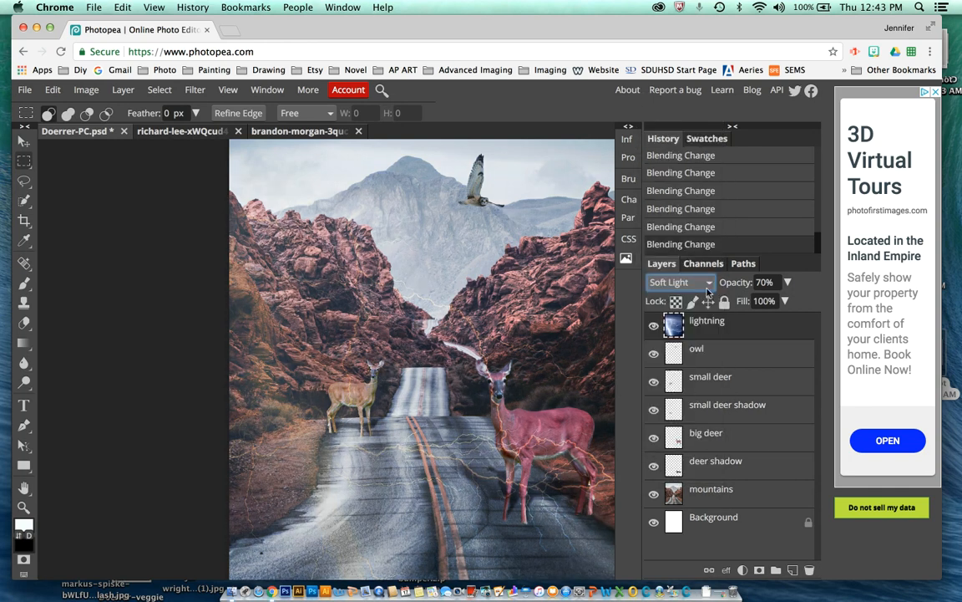
- Compare the Hard Light and Vivid Light blend modes on the lightning layer
{"action": "left_click", "coordinate": [707, 288]}
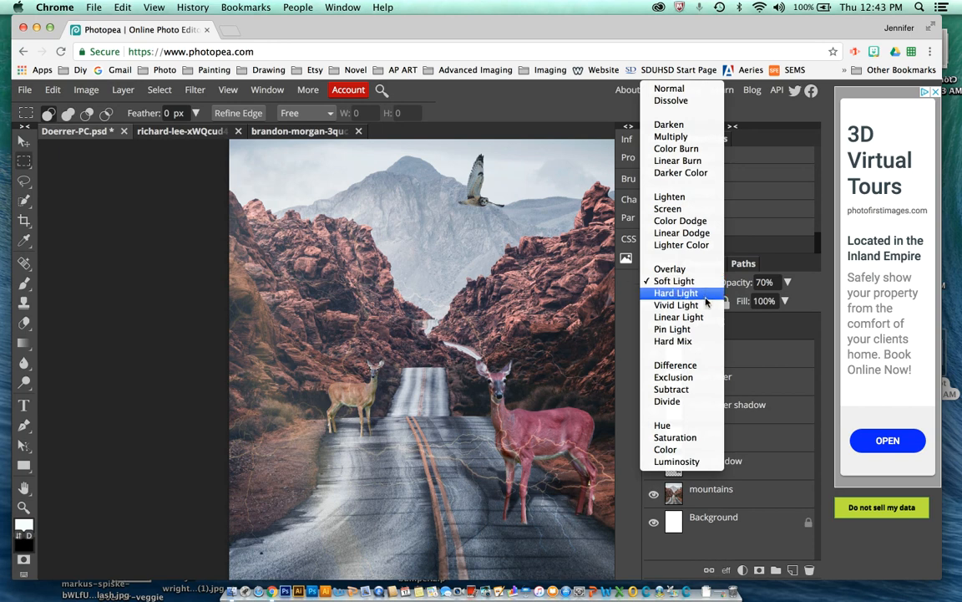
{"action": "left_click", "coordinate": [708, 293]}
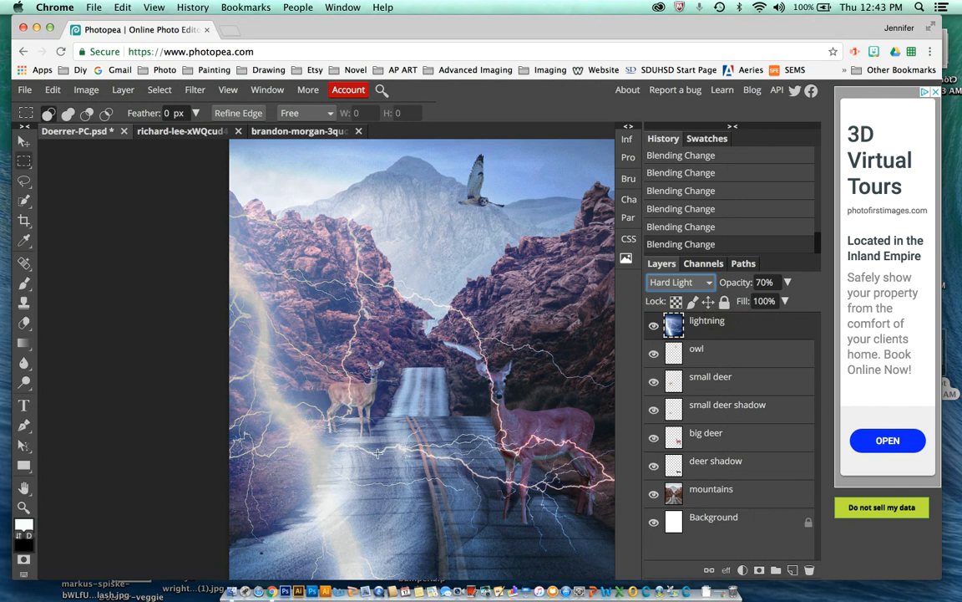
{"action": "left_click", "coordinate": [660, 283]}
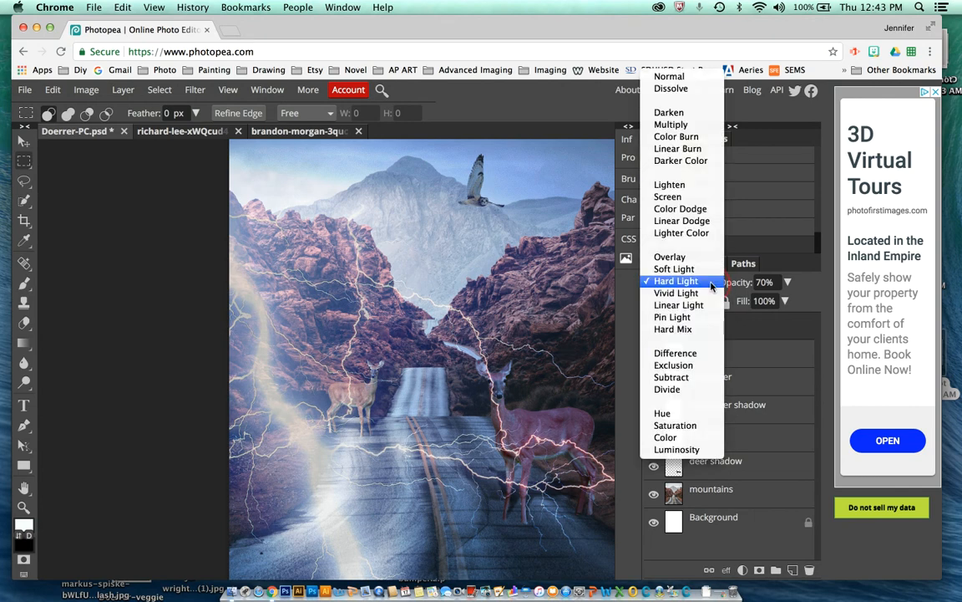
{"action": "left_click", "coordinate": [709, 292]}
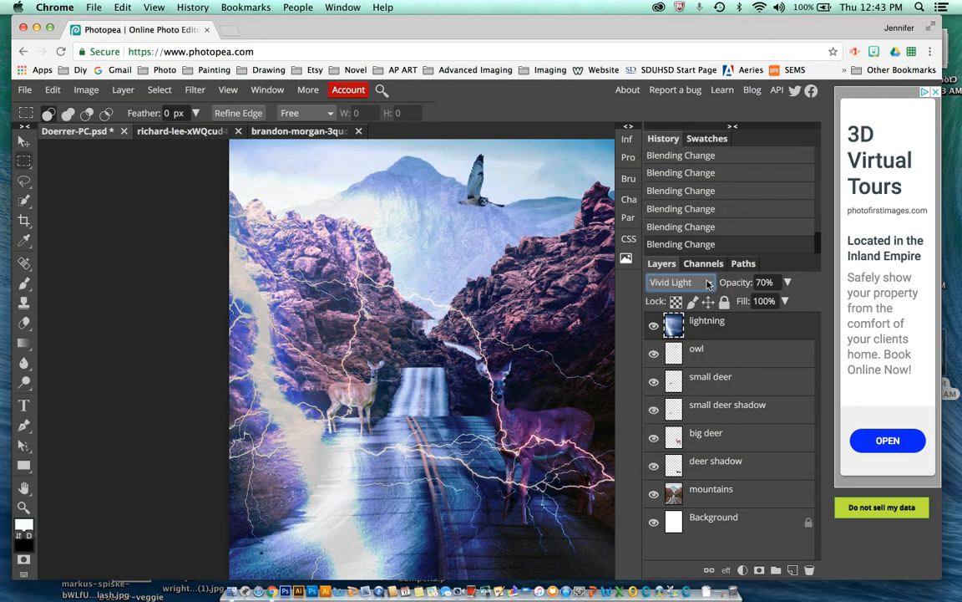
- Set the lightning layer's blend mode to Hard Light and reduce its opacity to 34%
{"action": "left_click", "coordinate": [707, 284]}
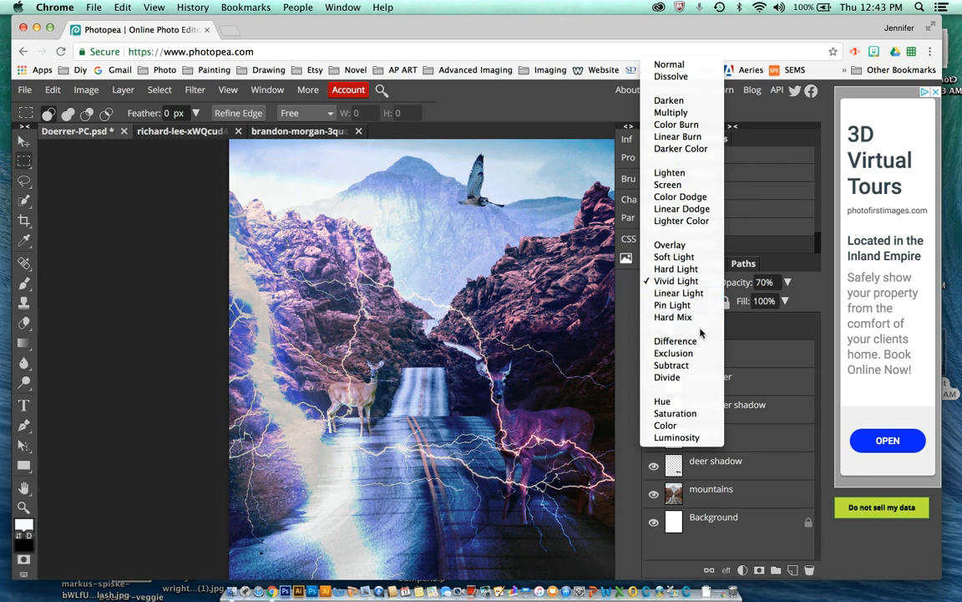
{"action": "left_click", "coordinate": [700, 271]}
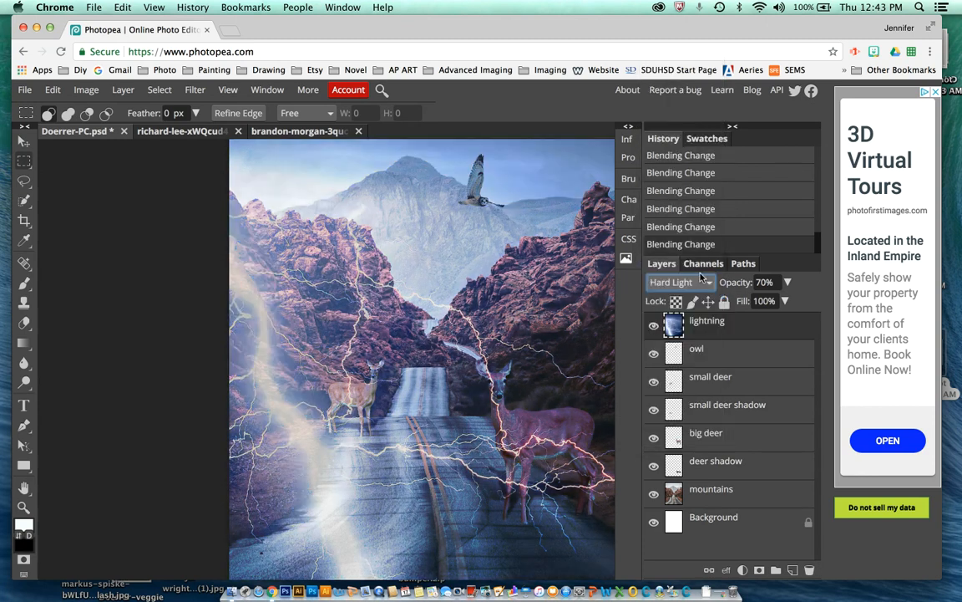
{"action": "left_click", "coordinate": [788, 283]}
{"action": "left_click_drag", "start_coordinate": [770, 302], "coordinate": [749, 304]}
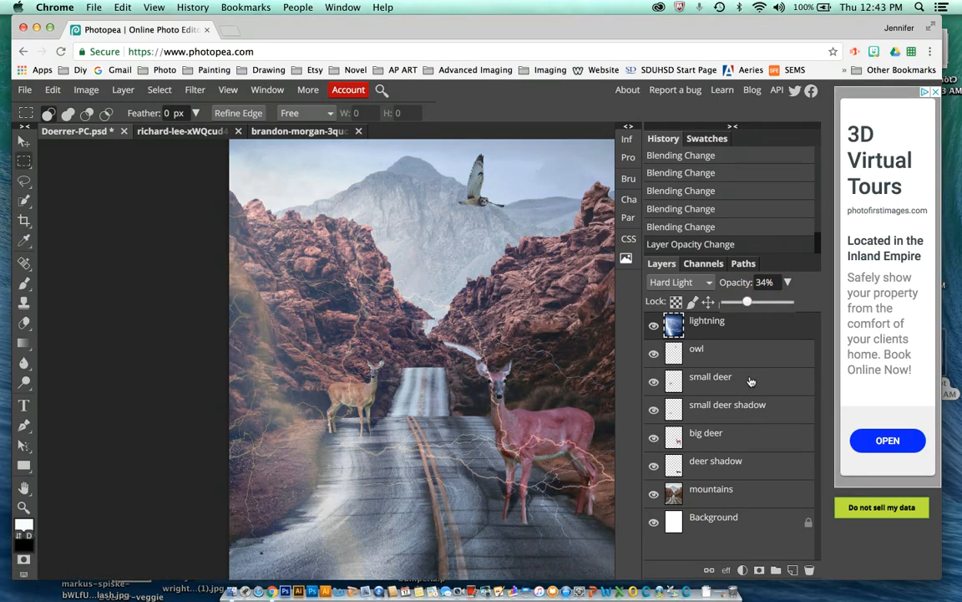
- Move the lightning layer up and to the left so its branching bolts cross the sky around the mountain peak
{"action": "left_click", "coordinate": [779, 327]}
{"action": "left_click", "coordinate": [23, 142]}
{"action": "left_click_drag", "start_coordinate": [355, 376], "coordinate": [253, 198]}
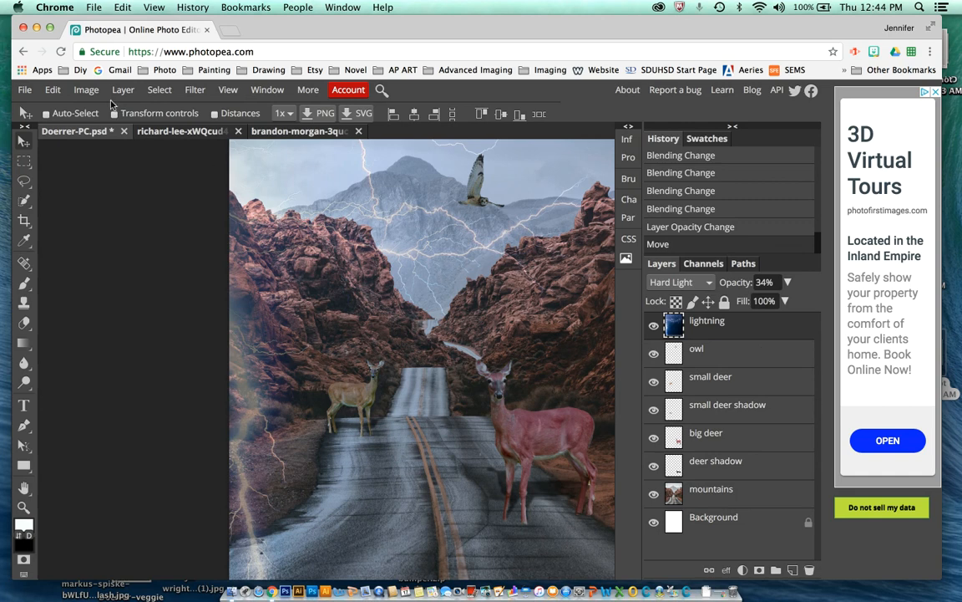
- Save the layered composite as a PSD, and flatten the image into a single background layer
{"action": "left_click", "coordinate": [26, 91]}
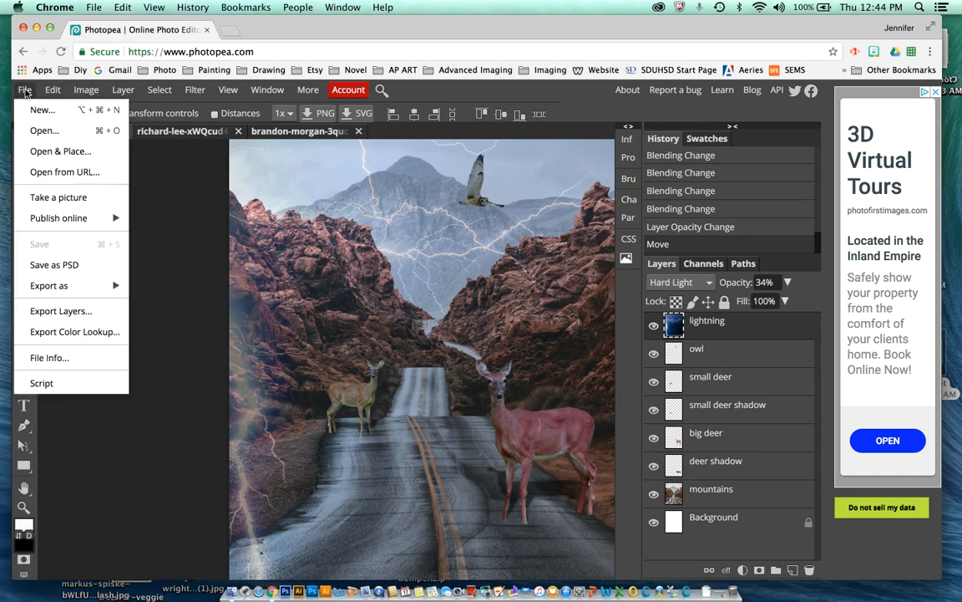
{"action": "left_click", "coordinate": [87, 268]}
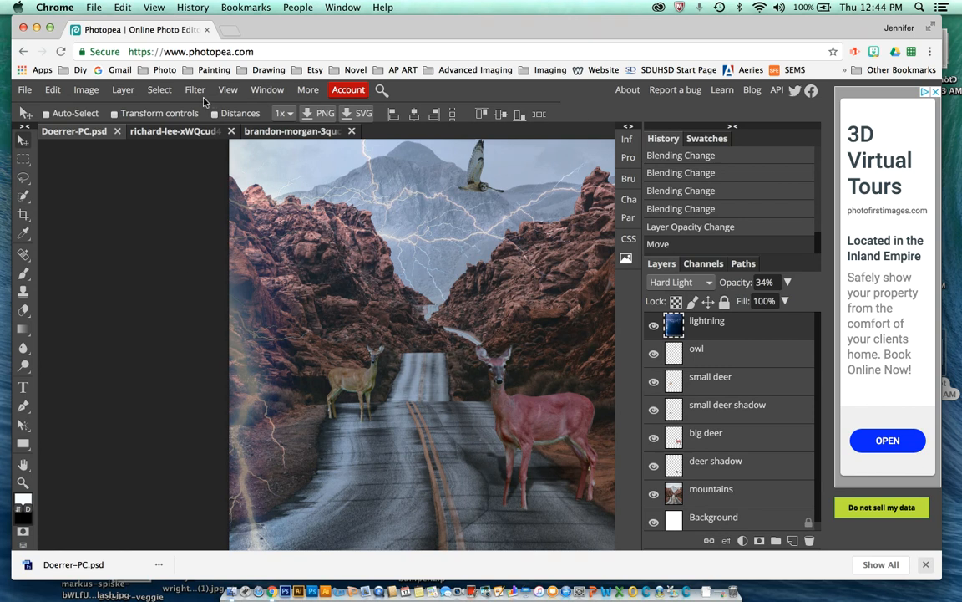
{"action": "left_click", "coordinate": [127, 90]}
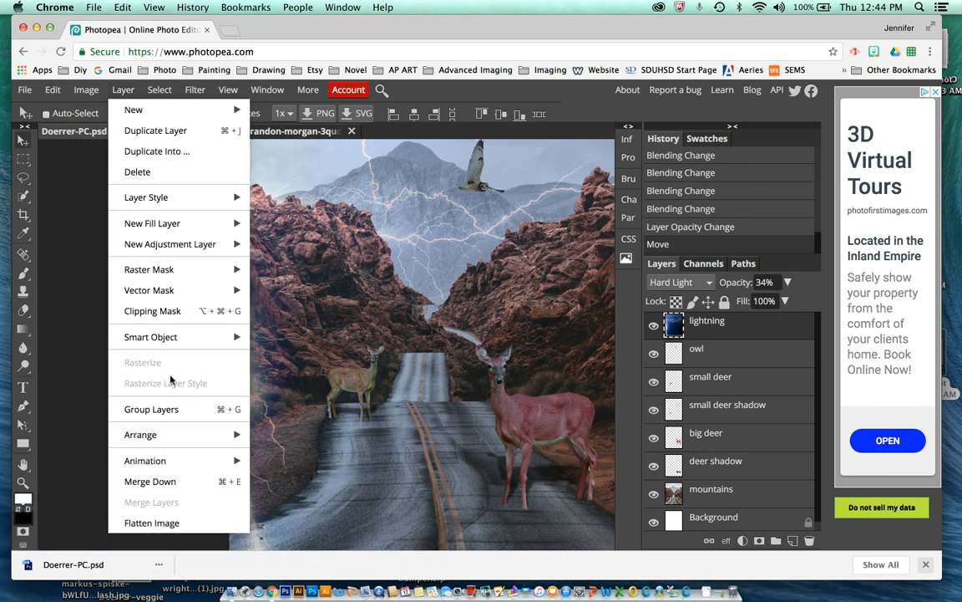
{"action": "left_click", "coordinate": [188, 524]}
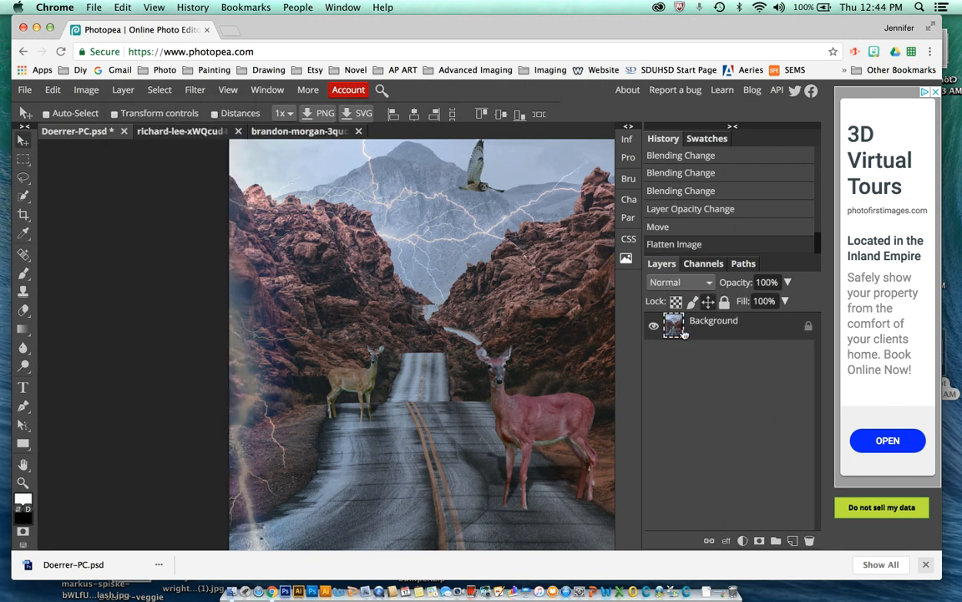
- Export the flattened composite as a 1200 by 1500 px JPG at 83% quality
{"action": "left_click", "coordinate": [26, 91]}
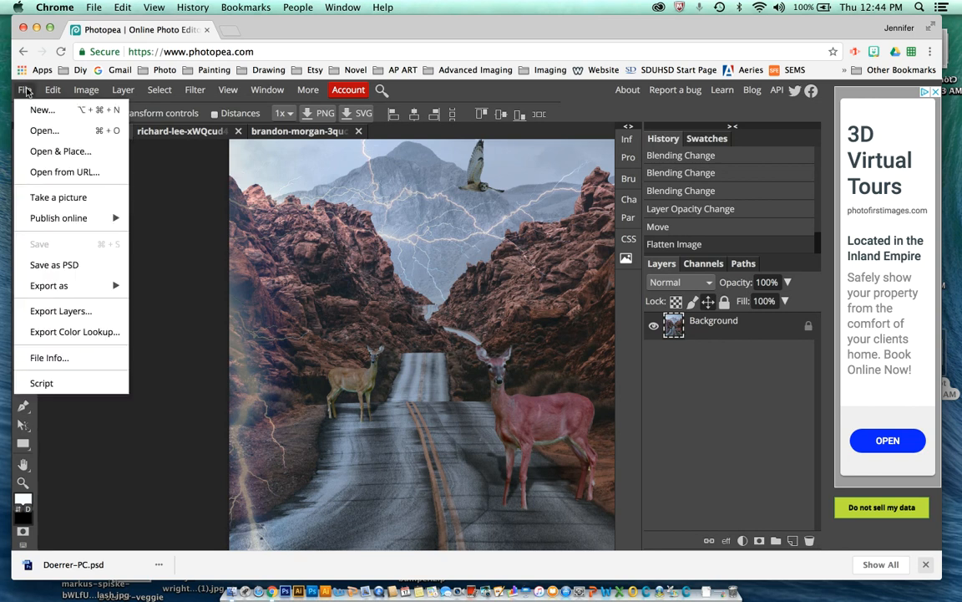
{"action": "mouse_move", "coordinate": [71, 290]}
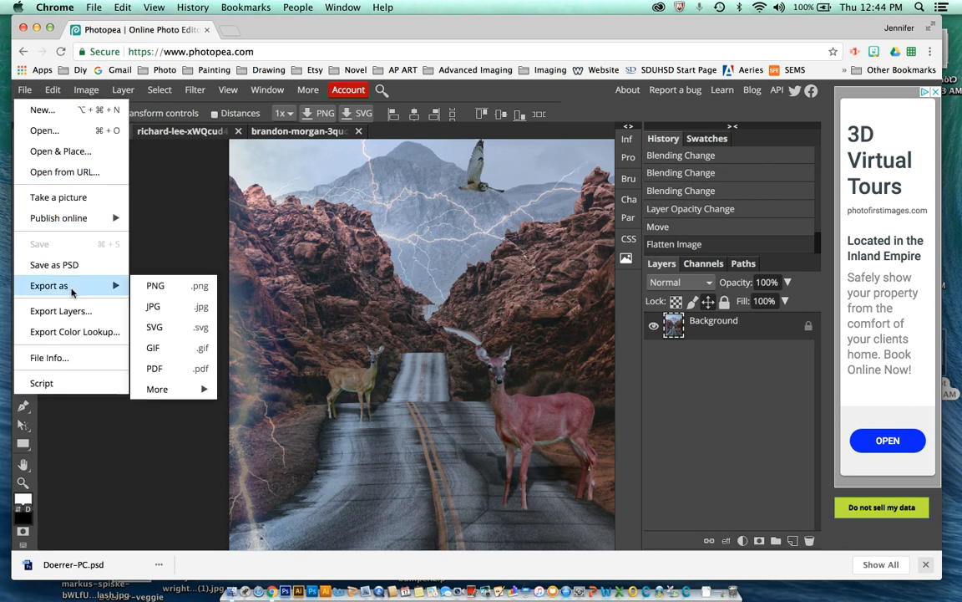
{"action": "left_click", "coordinate": [185, 310]}
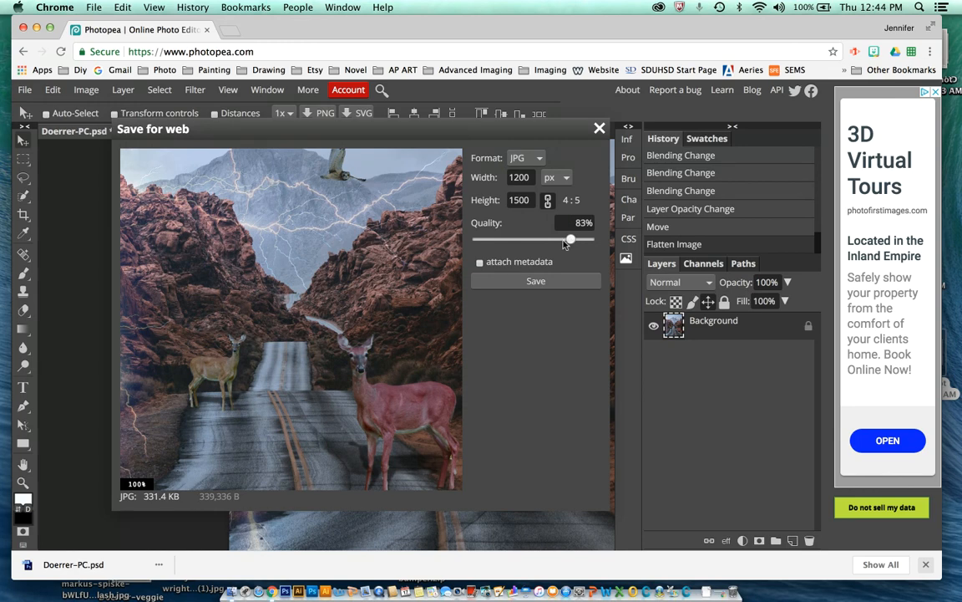
{"action": "left_click", "coordinate": [551, 284]}
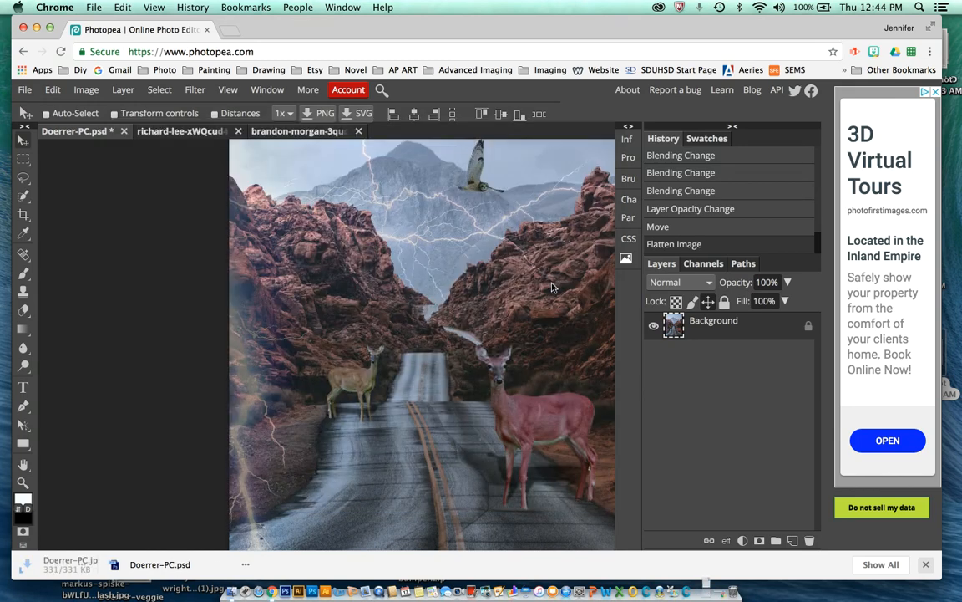